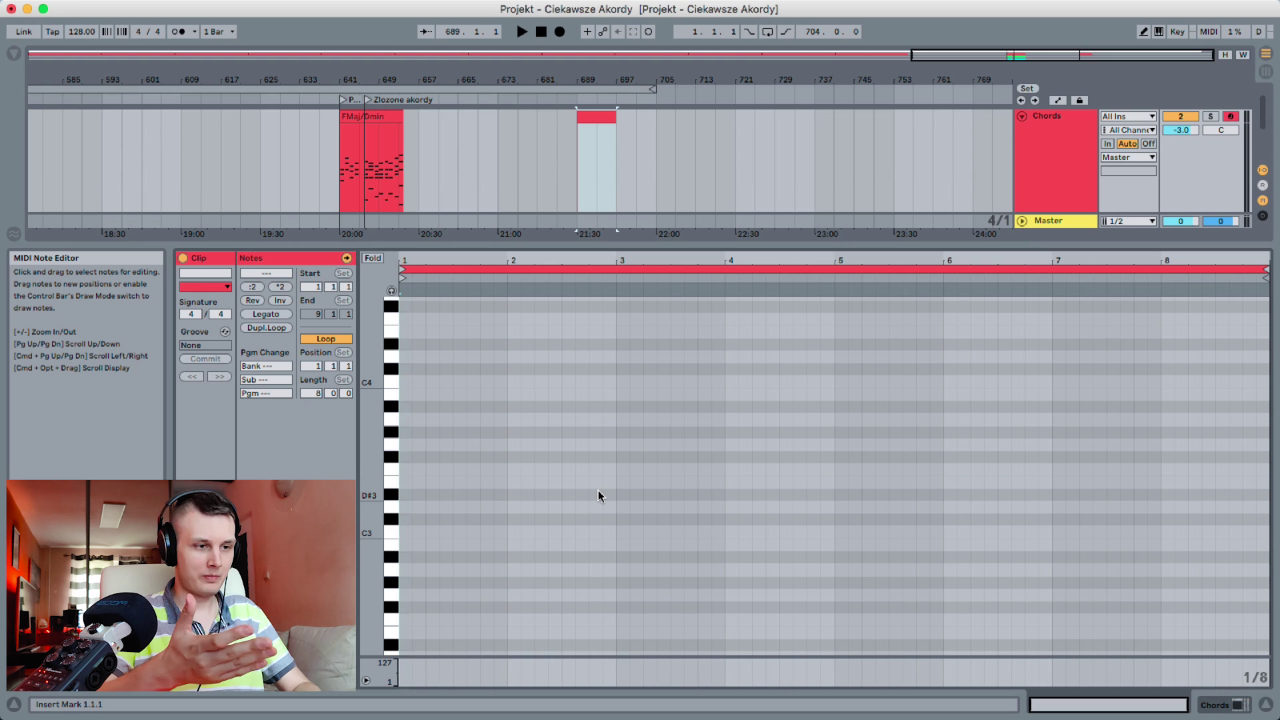
# Enter the F major scale notes F2, G2, A2, A#2, C3, D3 and E3 stacked at the start of bar 1
pyautogui.click(403, 618)
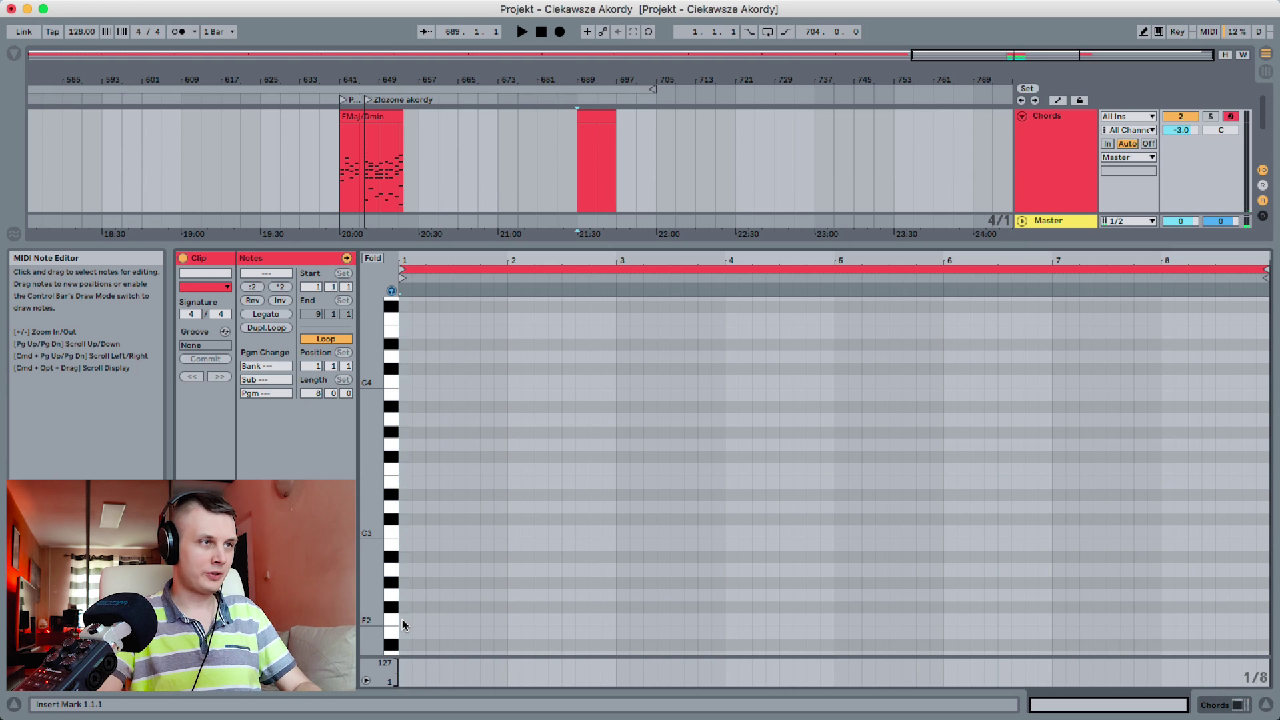
pyautogui.doubleClick(402, 619)
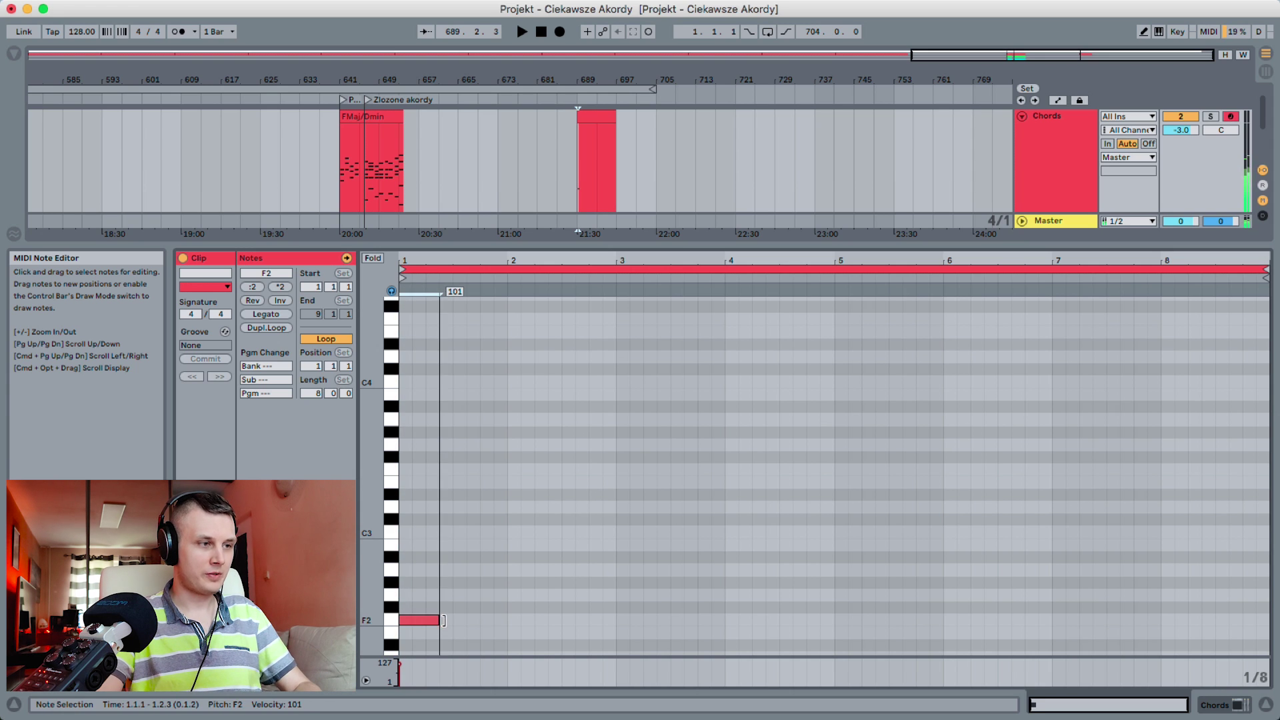
pyautogui.doubleClick(405, 594)
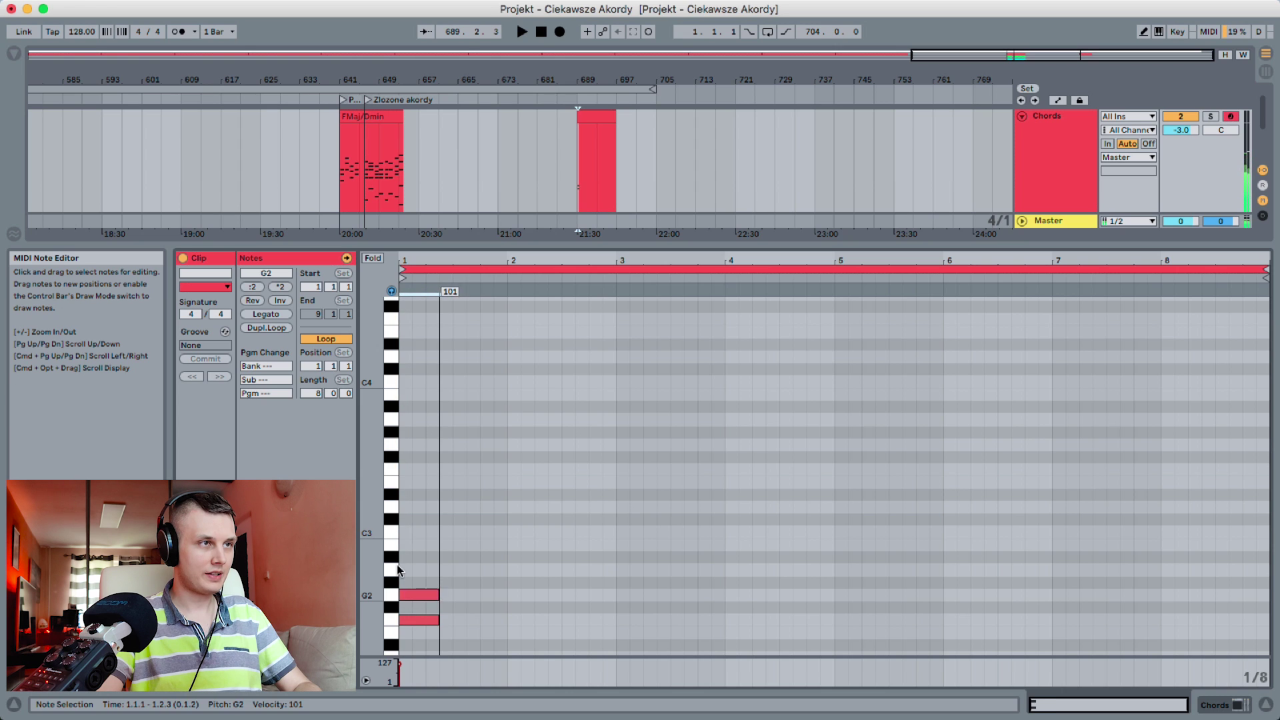
pyautogui.doubleClick(404, 570)
pyautogui.doubleClick(404, 557)
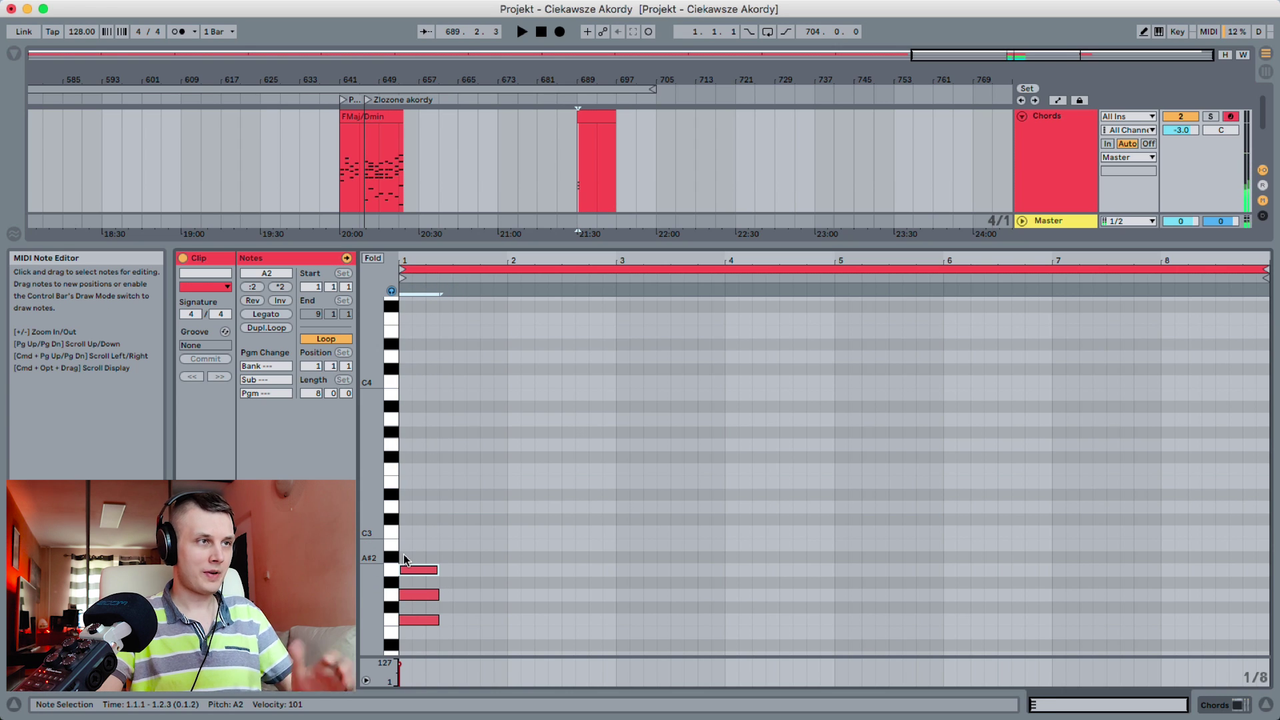
pyautogui.moveTo(427, 553); pyautogui.dragTo(440, 481)
pyautogui.doubleClick(402, 531)
pyautogui.doubleClick(403, 508)
pyautogui.doubleClick(404, 482)
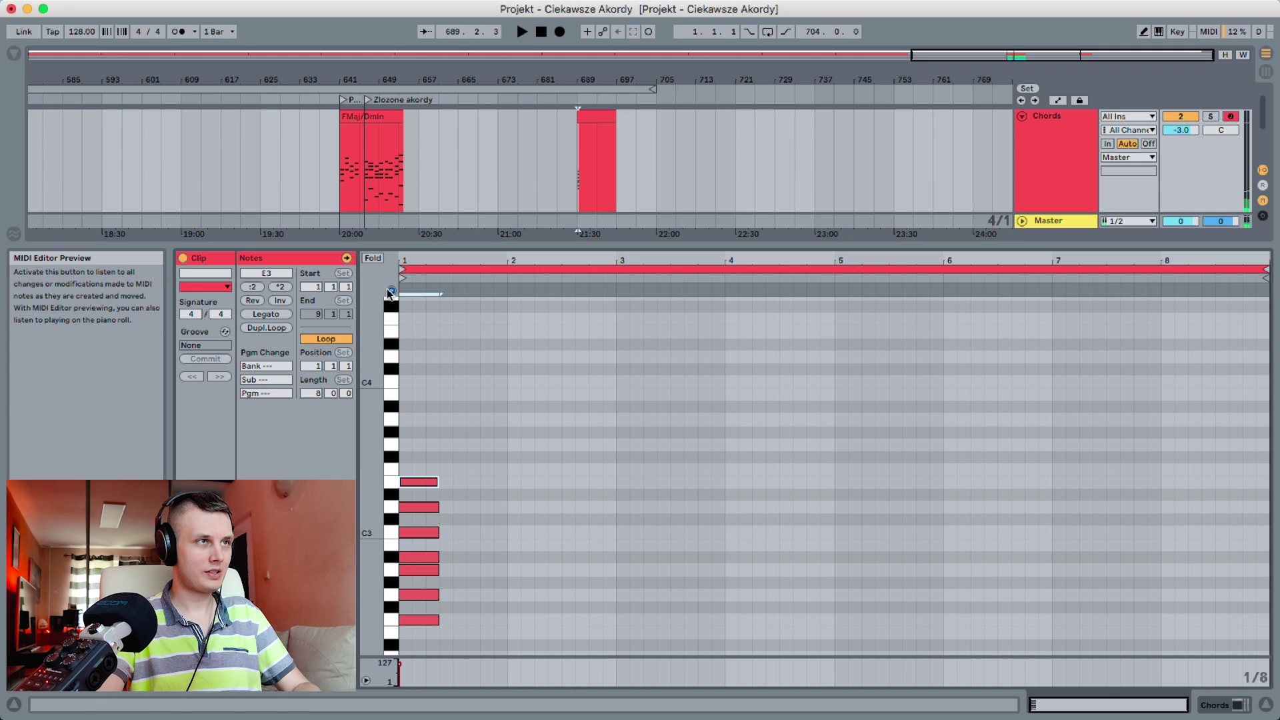
# Duplicate the stacked scale one octave higher and lay out F2 to E3 as ascending half-bar steps from bar 2 to bar 5
pyautogui.moveTo(423, 369); pyautogui.dragTo(400, 718)
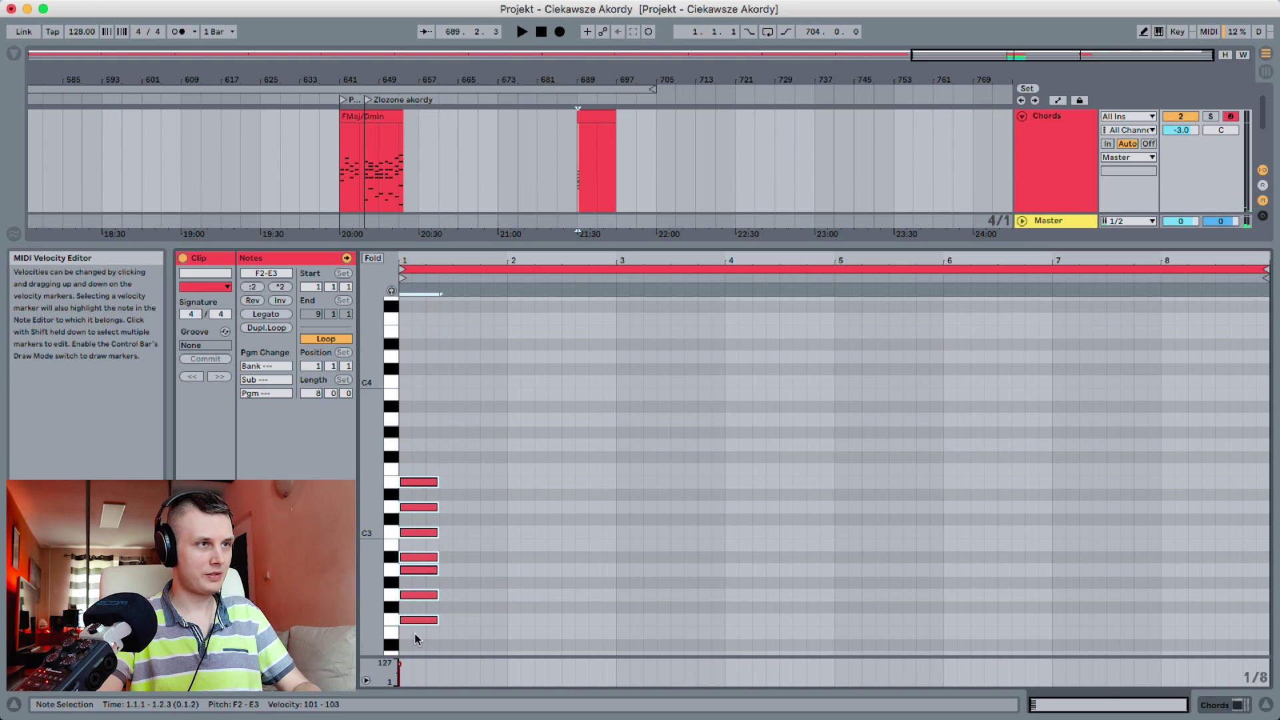
pyautogui.moveTo(418, 620); pyautogui.dragTo(420, 470)
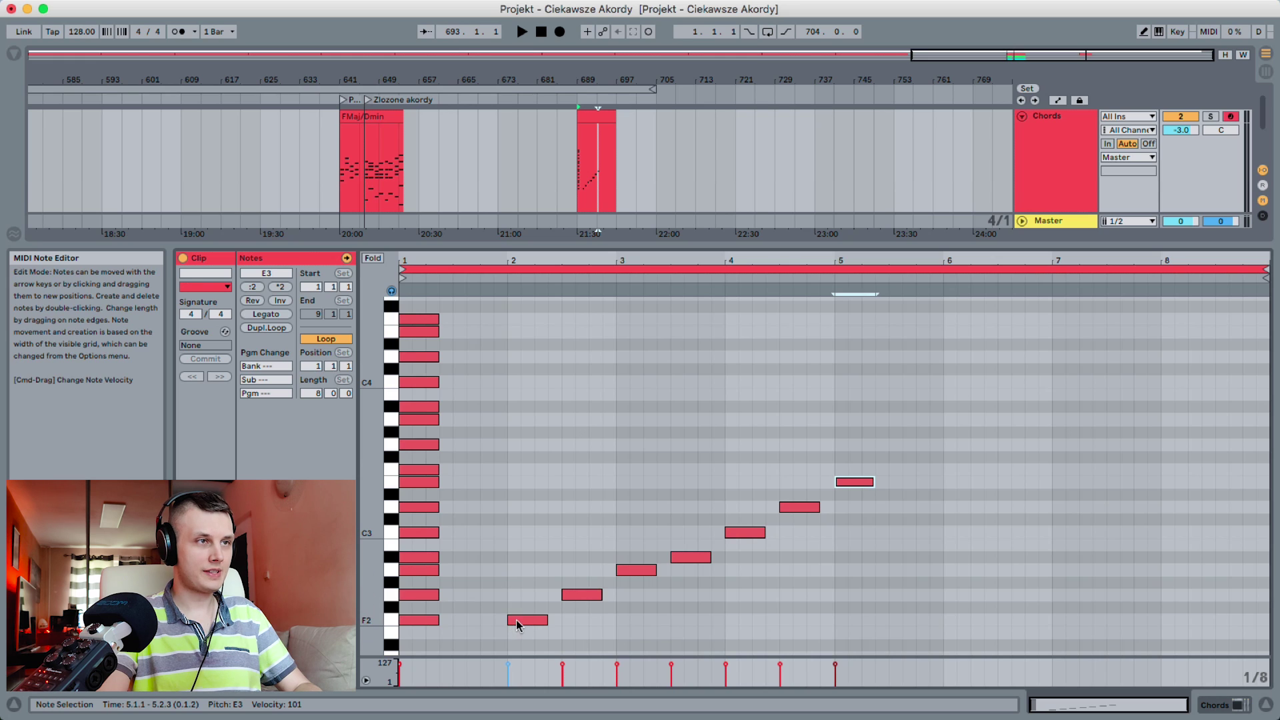
# Build an F major triad at bar 2 by adding A2 and C3 above F2, removing the trial notes on skipped scale degrees
pyautogui.click(515, 619)
pyautogui.click(512, 596)
pyautogui.moveTo(513, 597)
pyautogui.mouseDown()
pyautogui.moveTo(543, 595)
pyautogui.moveTo(543, 573)
pyautogui.mouseUp()
pyautogui.click(514, 571)
pyautogui.click(533, 595)
pyautogui.press('Delete')
pyautogui.doubleClick(510, 559)
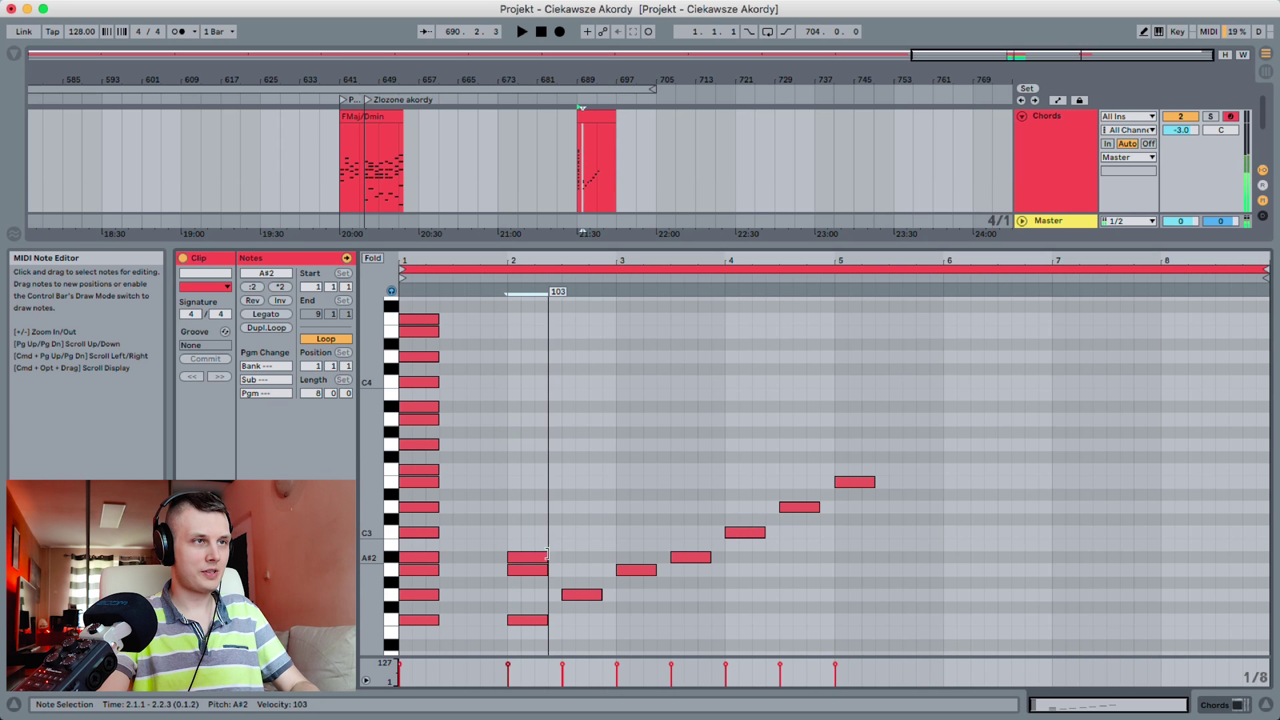
pyautogui.click(512, 536)
pyautogui.moveTo(513, 536)
pyautogui.mouseDown()
pyautogui.moveTo(553, 542)
pyautogui.moveTo(516, 560)
pyautogui.mouseUp()
pyautogui.press('Delete')
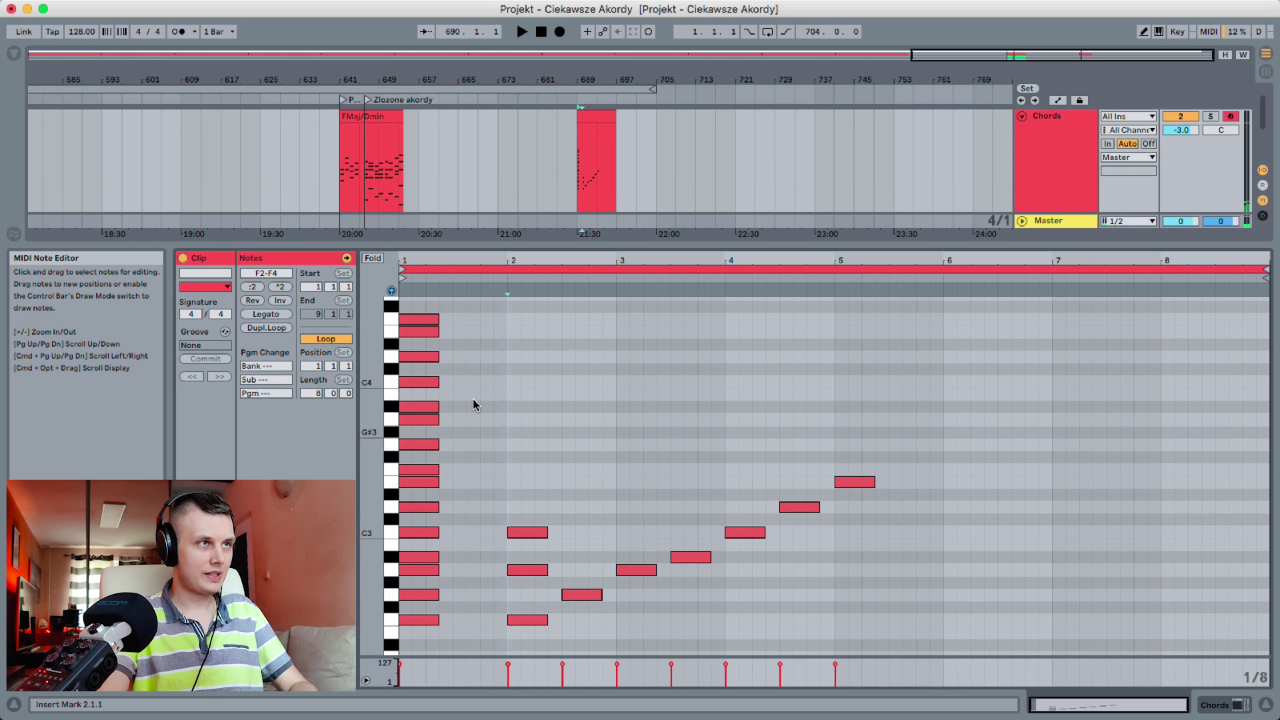
# Build triads on the next three roots: A#2 and D3 over G2, C3 and E3 over A2, D3 and F3 over A#2
pyautogui.click(391, 290)
pyautogui.moveTo(567, 558); pyautogui.dragTo(602, 558)
pyautogui.moveTo(566, 507); pyautogui.dragTo(602, 506)
pyautogui.moveTo(622, 533); pyautogui.dragTo(657, 532)
pyautogui.moveTo(622, 481); pyautogui.dragTo(657, 481)
pyautogui.click(693, 555)
pyautogui.doubleClick(691, 507)
pyautogui.doubleClick(690, 469)
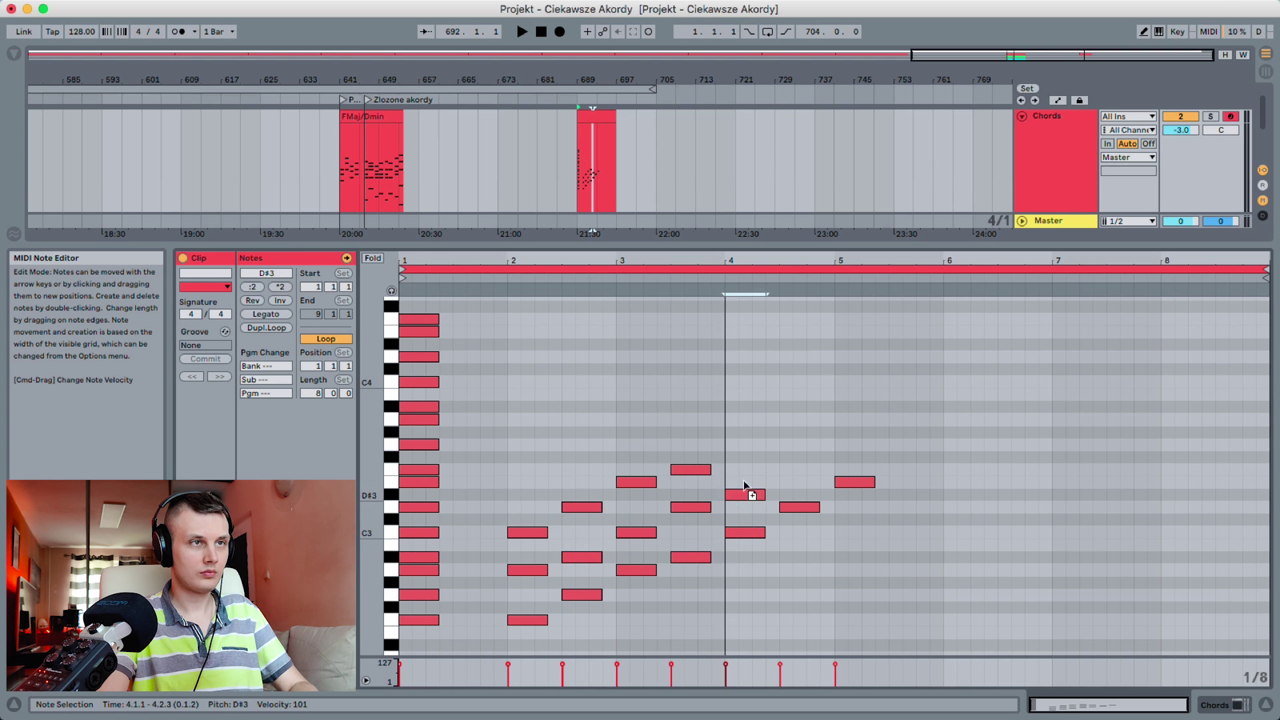
# Complete the remaining triads: E3 and G3 over C3, F3 and A3 over D3, G3 and A#3 over E3
pyautogui.doubleClick(745, 481)
pyautogui.doubleClick(746, 444)
pyautogui.doubleClick(800, 470)
pyautogui.doubleClick(800, 419)
pyautogui.doubleClick(855, 445)
pyautogui.doubleClick(855, 407)
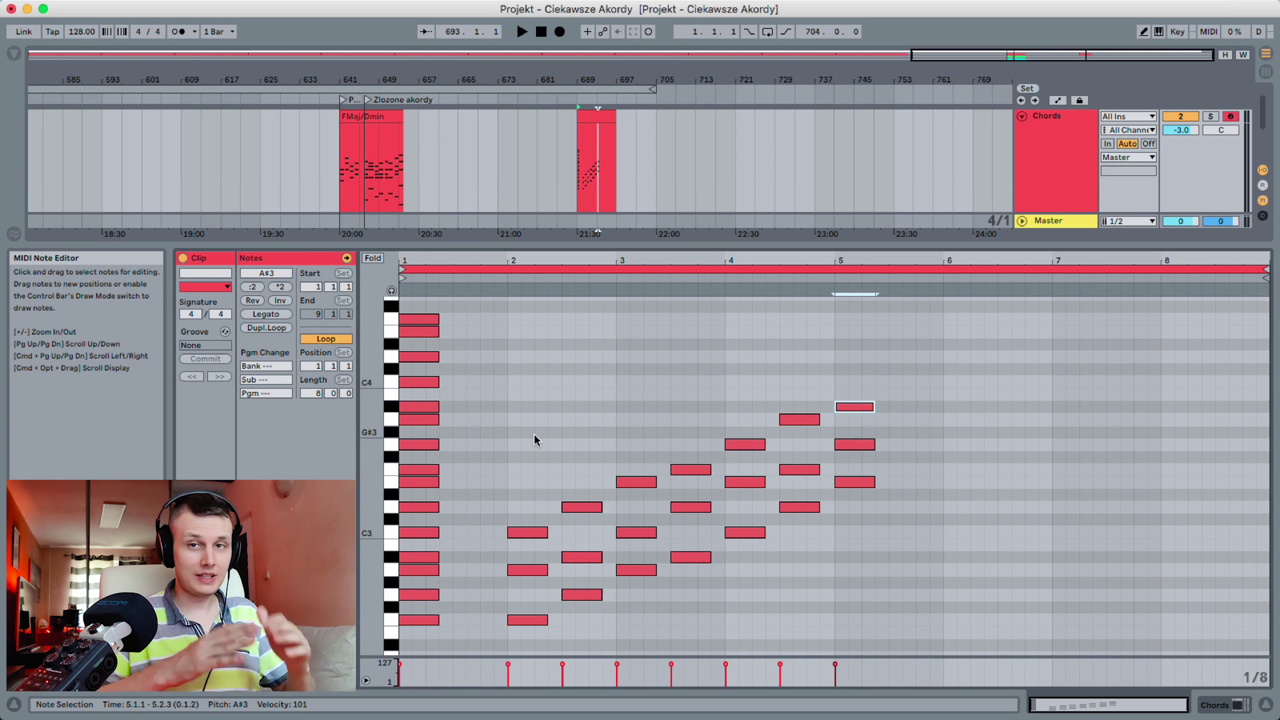
# Audition the triads without and with the A#3 note on top of the bar 5 chord
pyautogui.press('Delete')
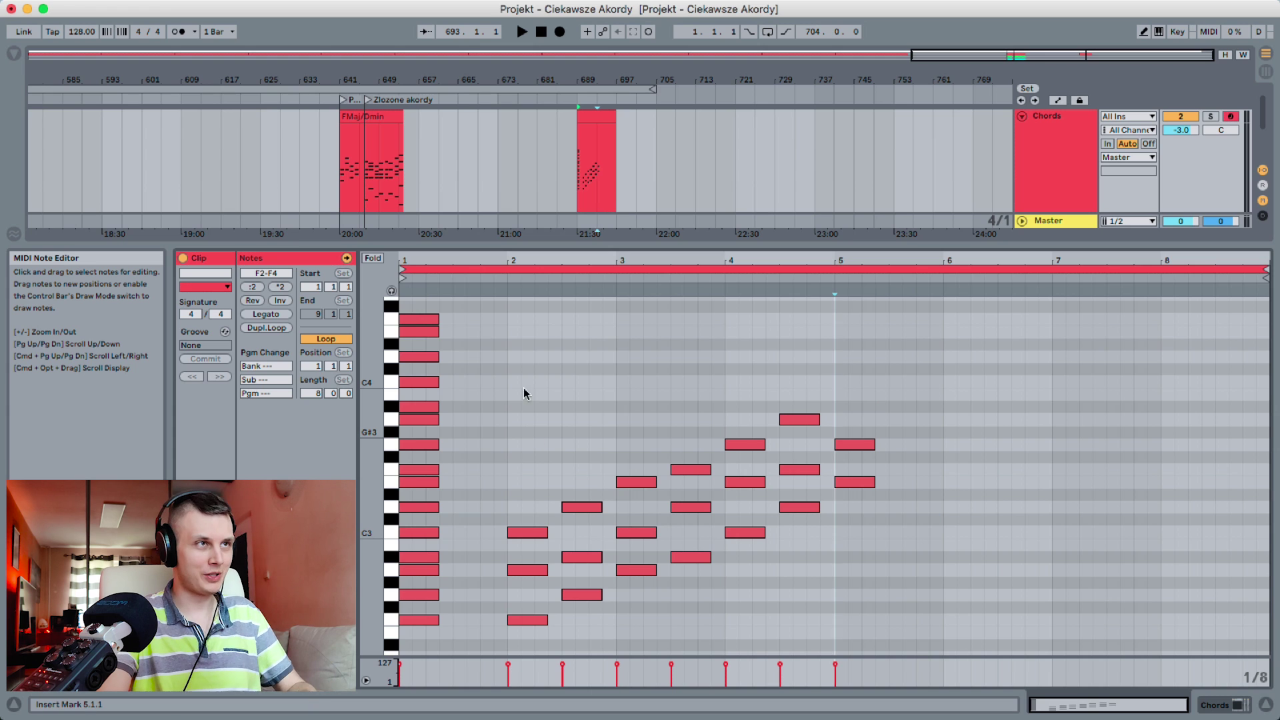
pyautogui.click(515, 305)
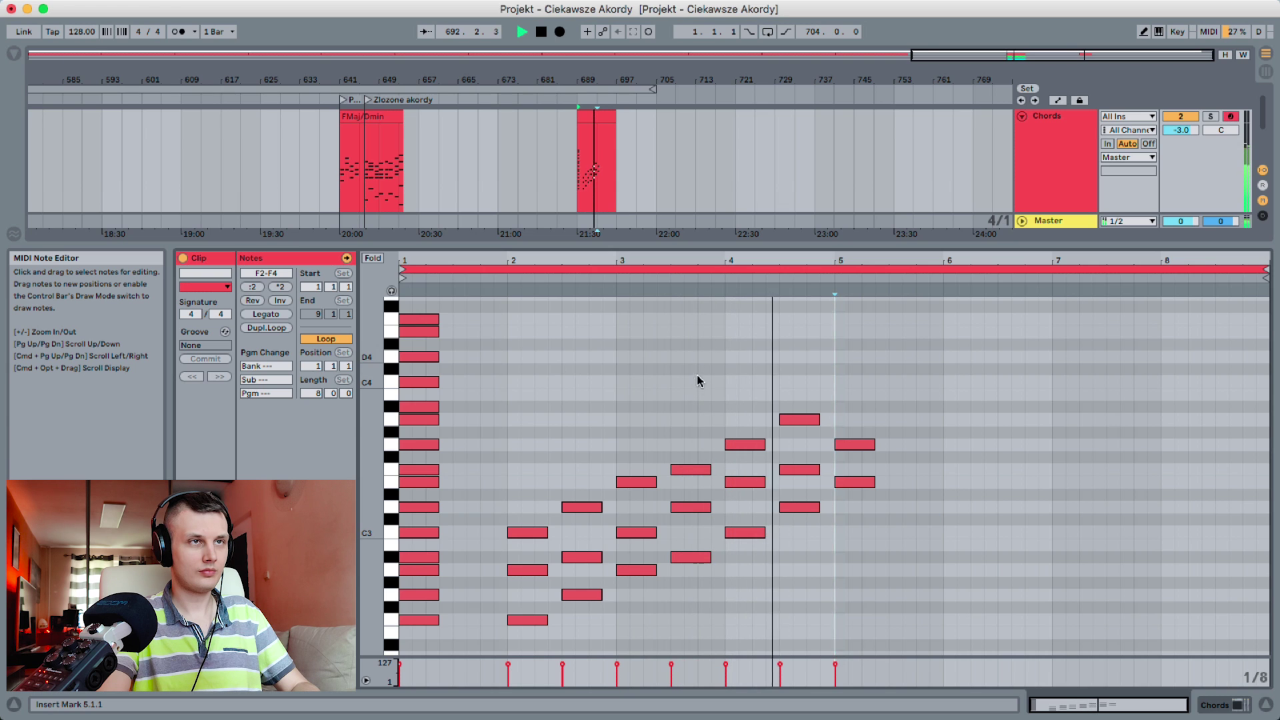
pyautogui.press('space')
pyautogui.doubleClick(838, 407)
pyautogui.moveTo(848, 406); pyautogui.dragTo(877, 405)
pyautogui.press('space')
pyautogui.press('space')
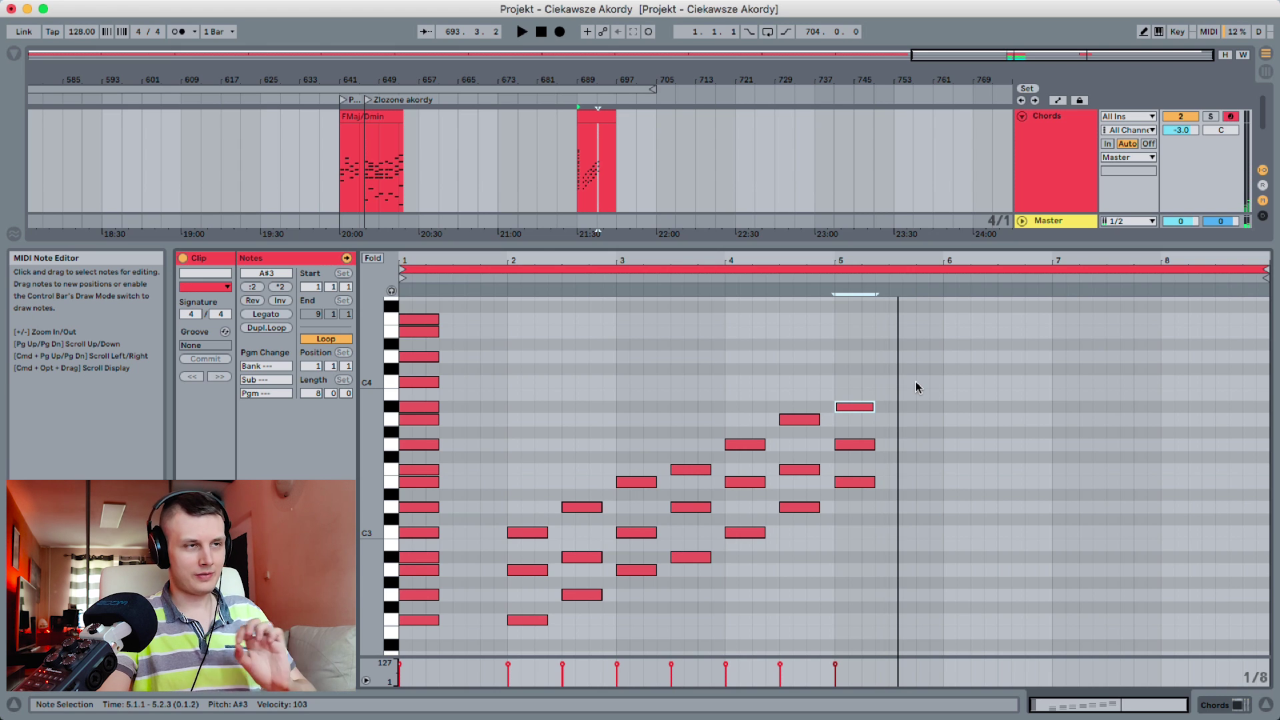
# Highlight the major triads on scale degrees 1, 4 and 5, rooted on F2, A#2 and C3
pyautogui.moveTo(525, 458); pyautogui.dragTo(524, 657)
pyautogui.moveTo(687, 388); pyautogui.dragTo(684, 619)
pyautogui.moveTo(756, 366); pyautogui.dragTo(737, 595)
pyautogui.click(526, 620)
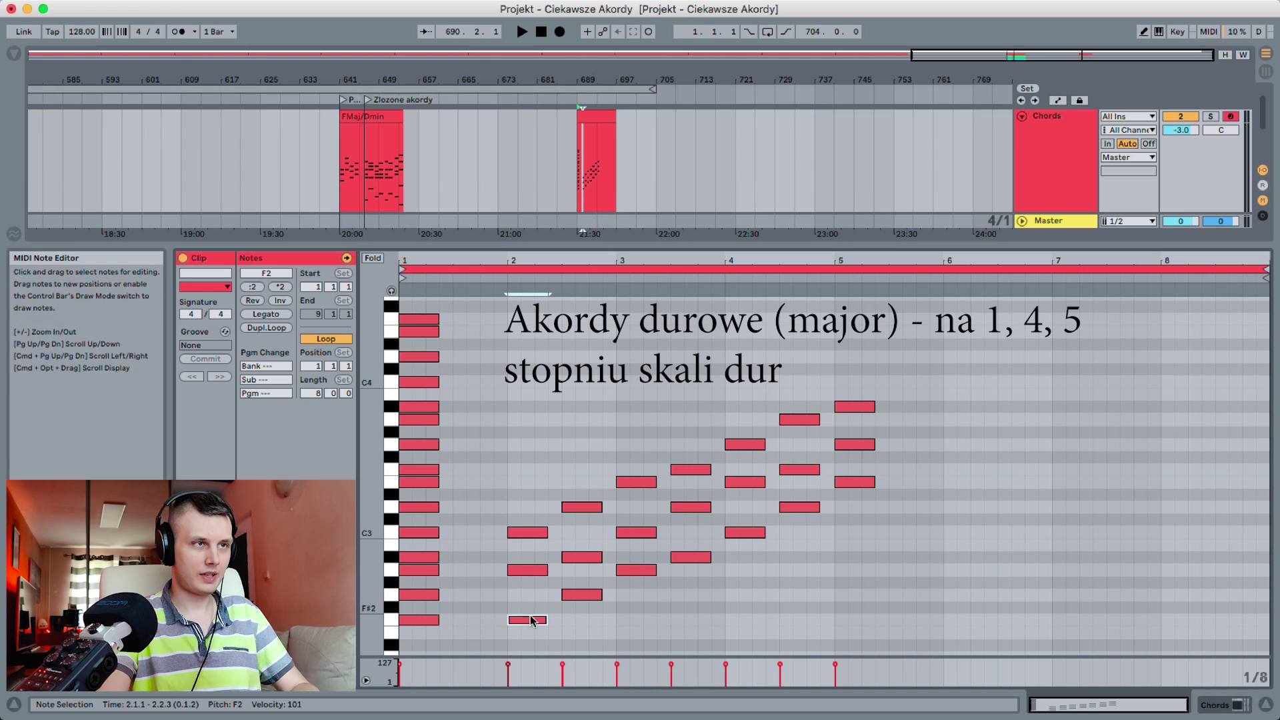
pyautogui.click(526, 570)
pyautogui.click(527, 620)
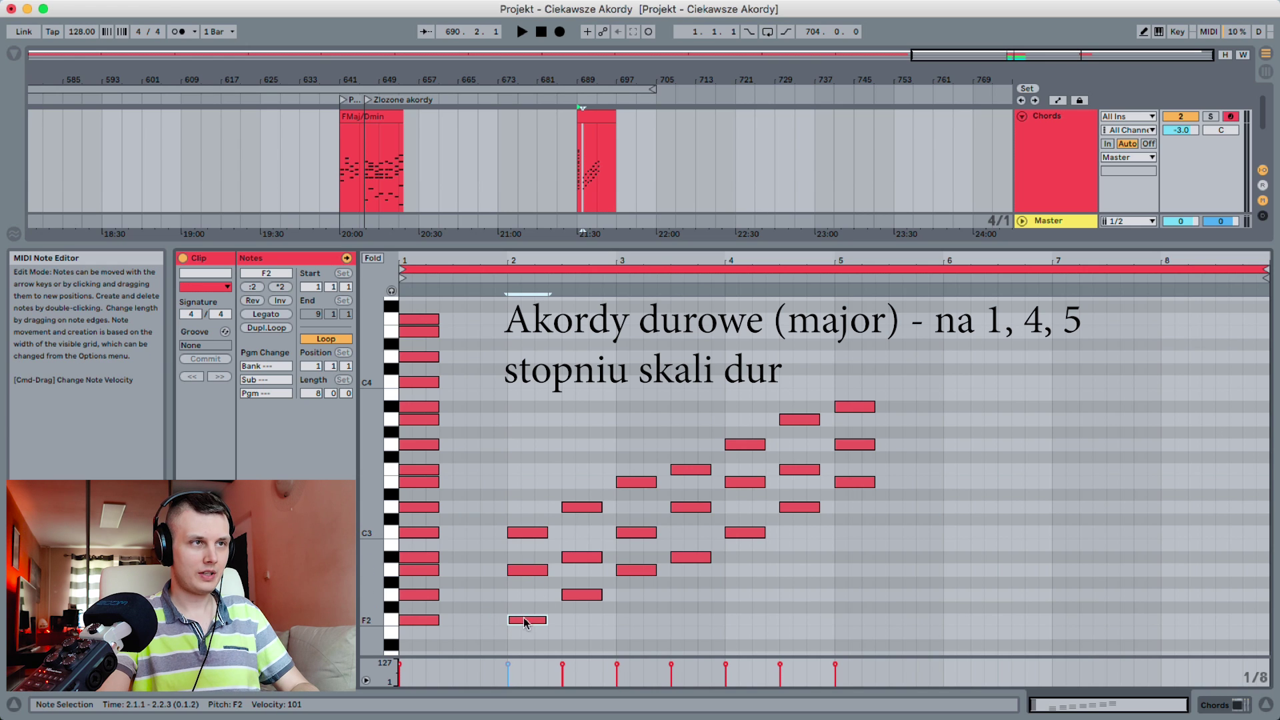
pyautogui.click(532, 596)
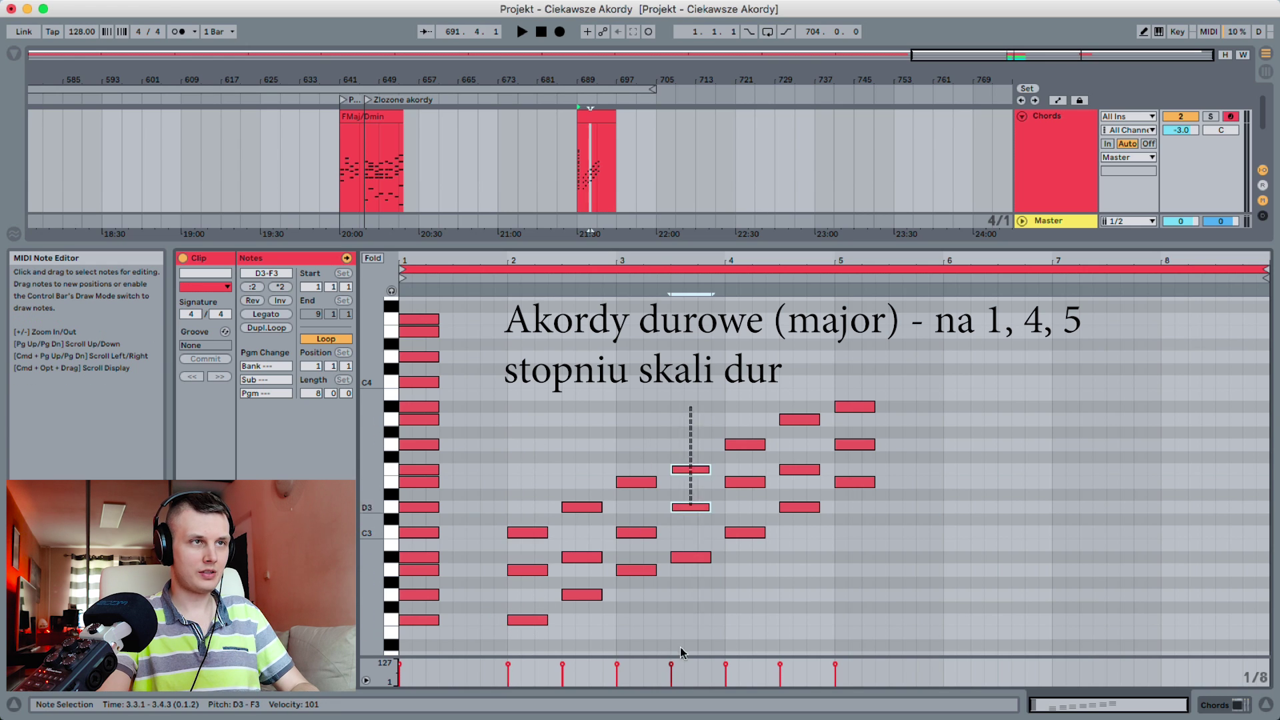
pyautogui.moveTo(737, 400); pyautogui.dragTo(756, 609)
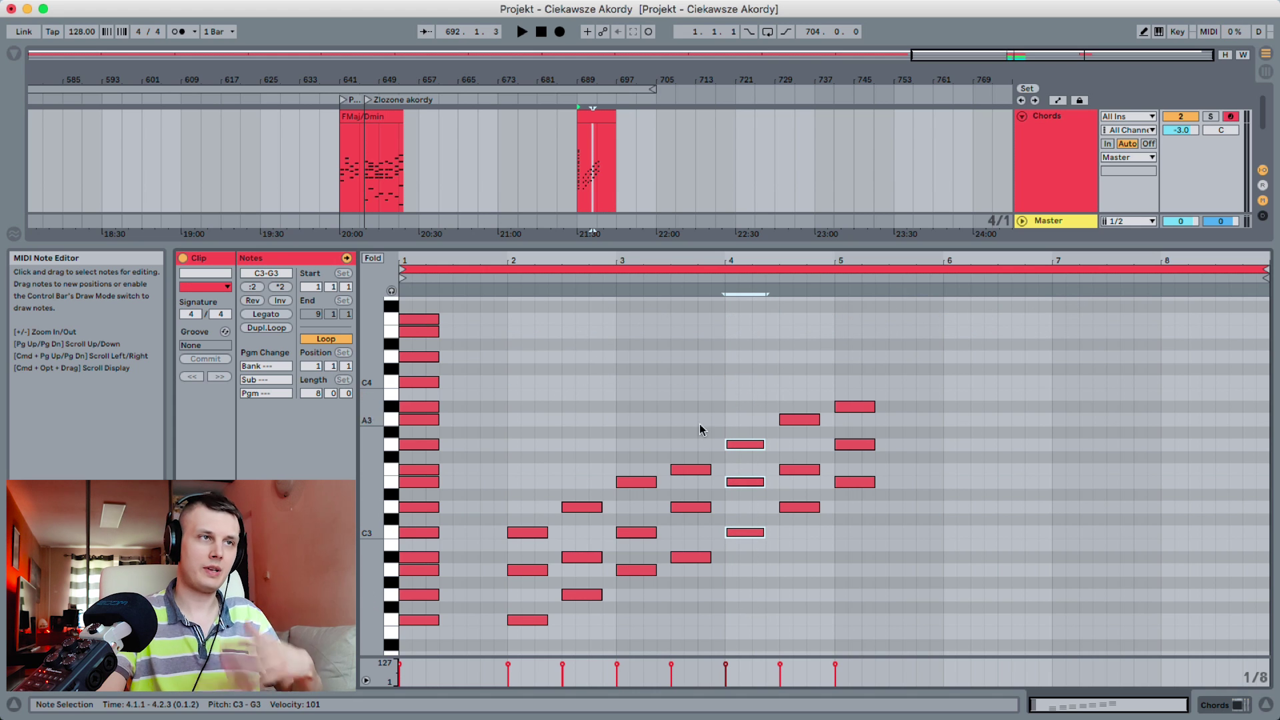
# Highlight the minor triads rooted on G2, A2 and D3, and the bar 5 triad rooted on E3
pyautogui.moveTo(690, 409); pyautogui.dragTo(687, 586)
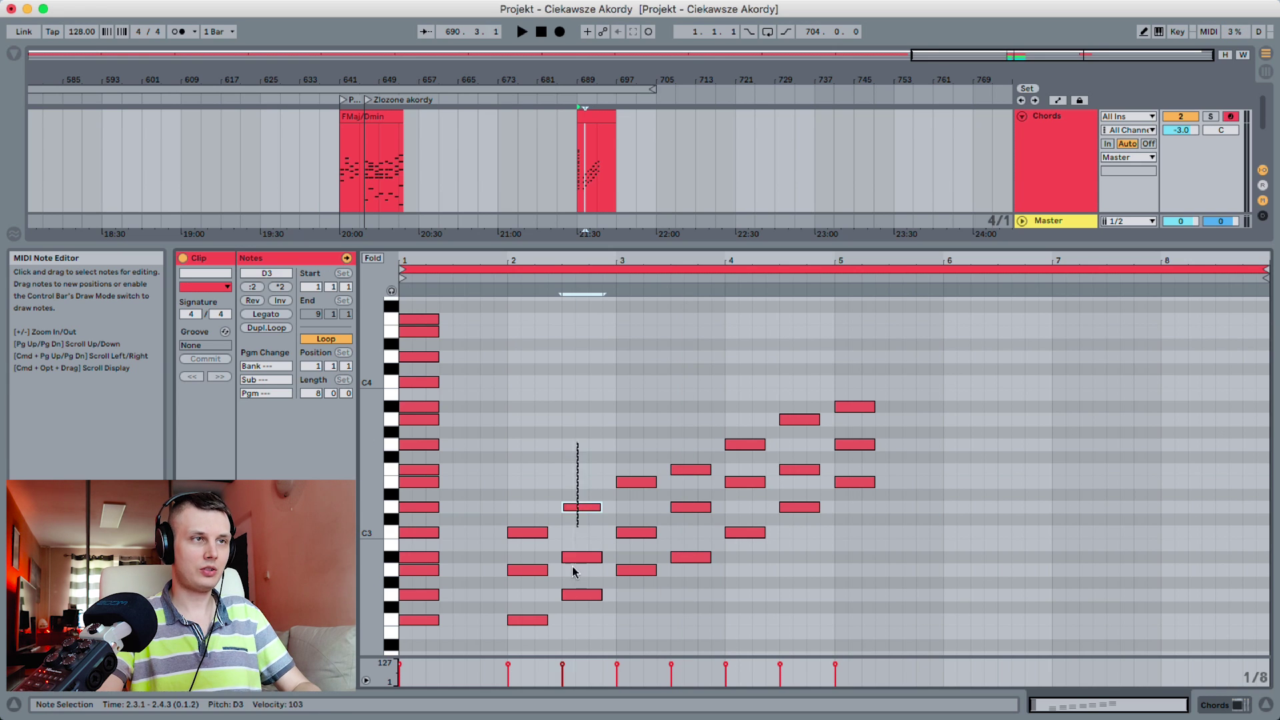
pyautogui.moveTo(649, 423); pyautogui.dragTo(635, 651)
pyautogui.moveTo(796, 377); pyautogui.dragTo(801, 579)
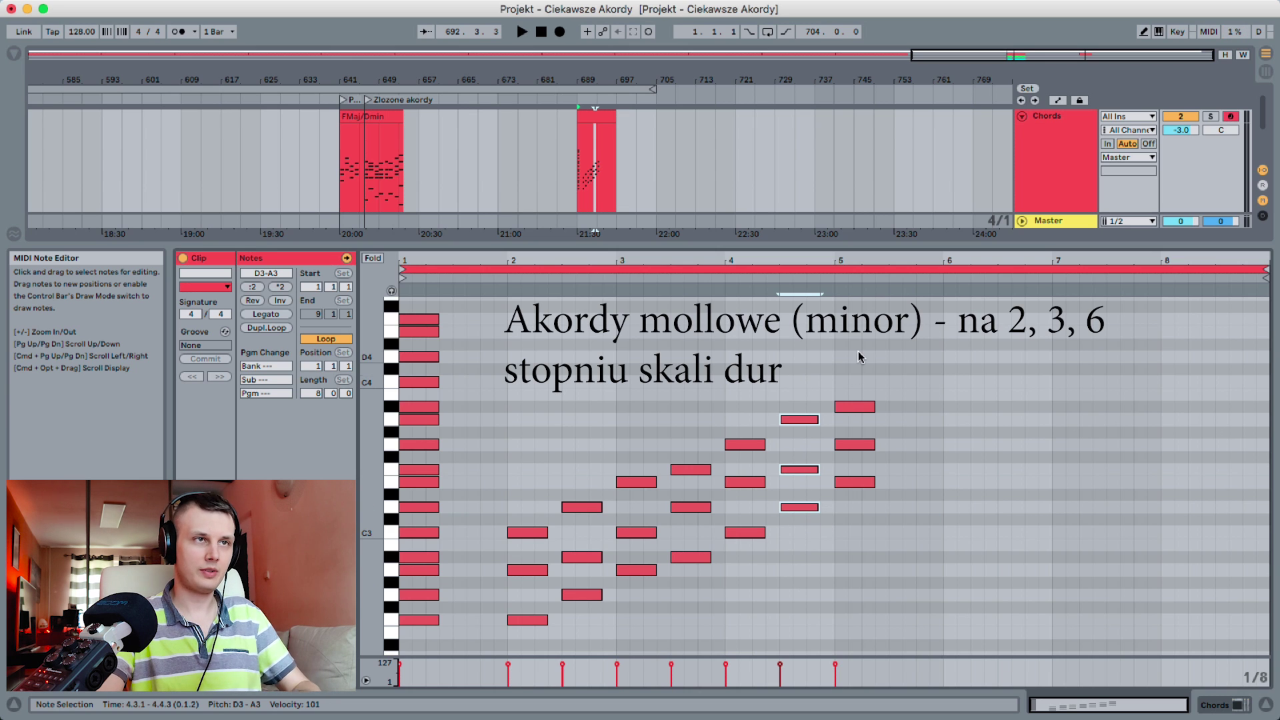
pyautogui.click(862, 400)
pyautogui.click(871, 424)
pyautogui.moveTo(858, 360); pyautogui.dragTo(858, 590)
pyautogui.click(829, 579)
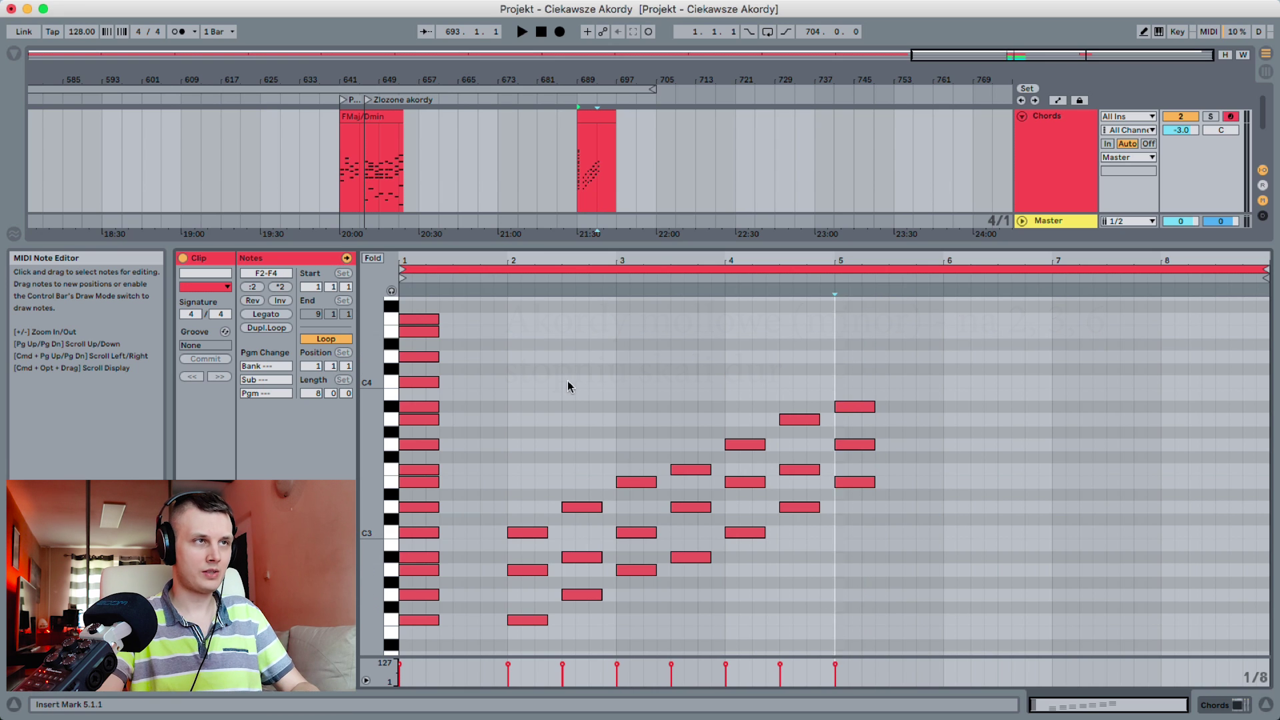
# Play back the major triads at bar 2, the middle of bar 3 and bar 4
pyautogui.click(503, 278)
pyautogui.click(667, 278)
pyautogui.press('space')
pyautogui.click(720, 279)
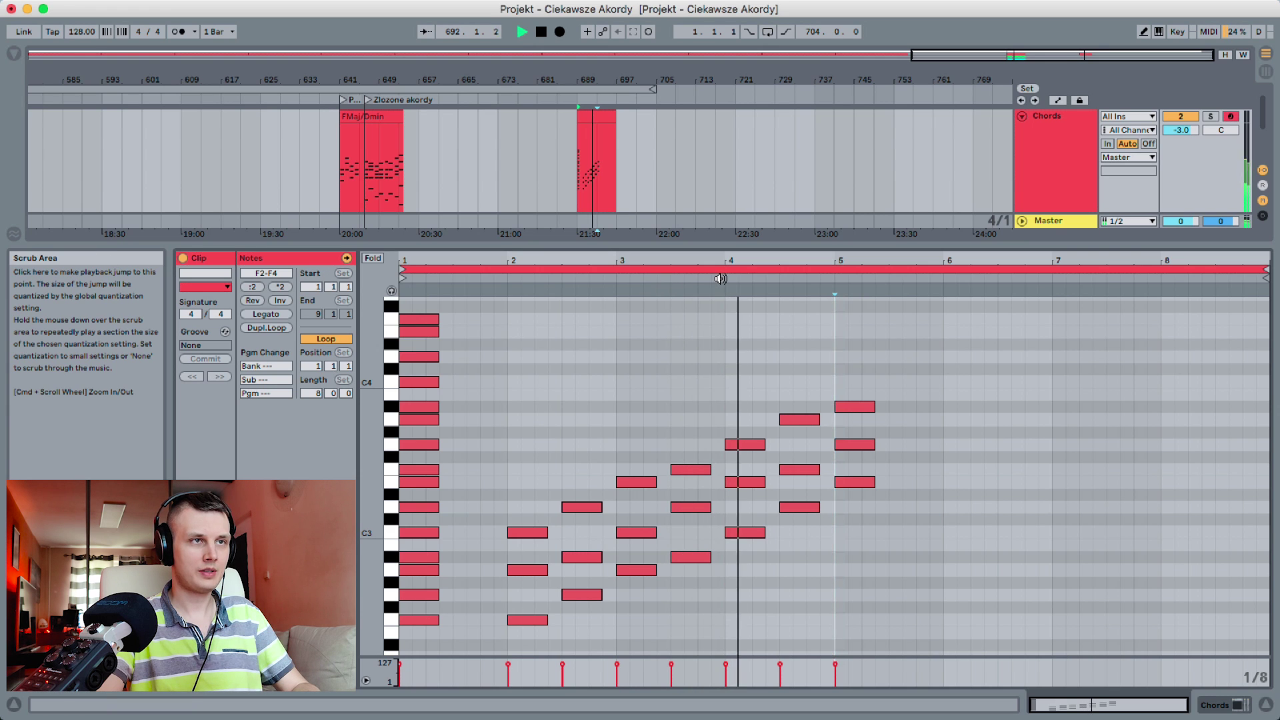
pyautogui.press('space')
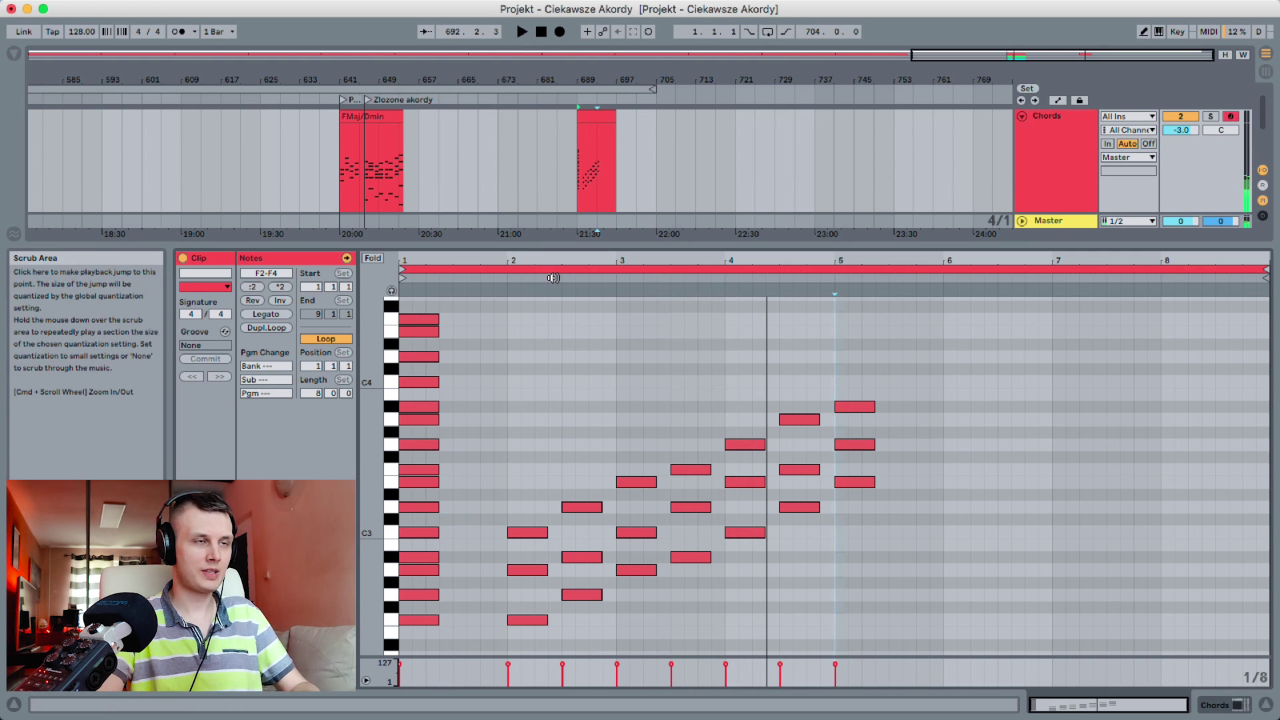
# Play back the minor triads rooted on G2, A2 and D3
pyautogui.click(558, 276)
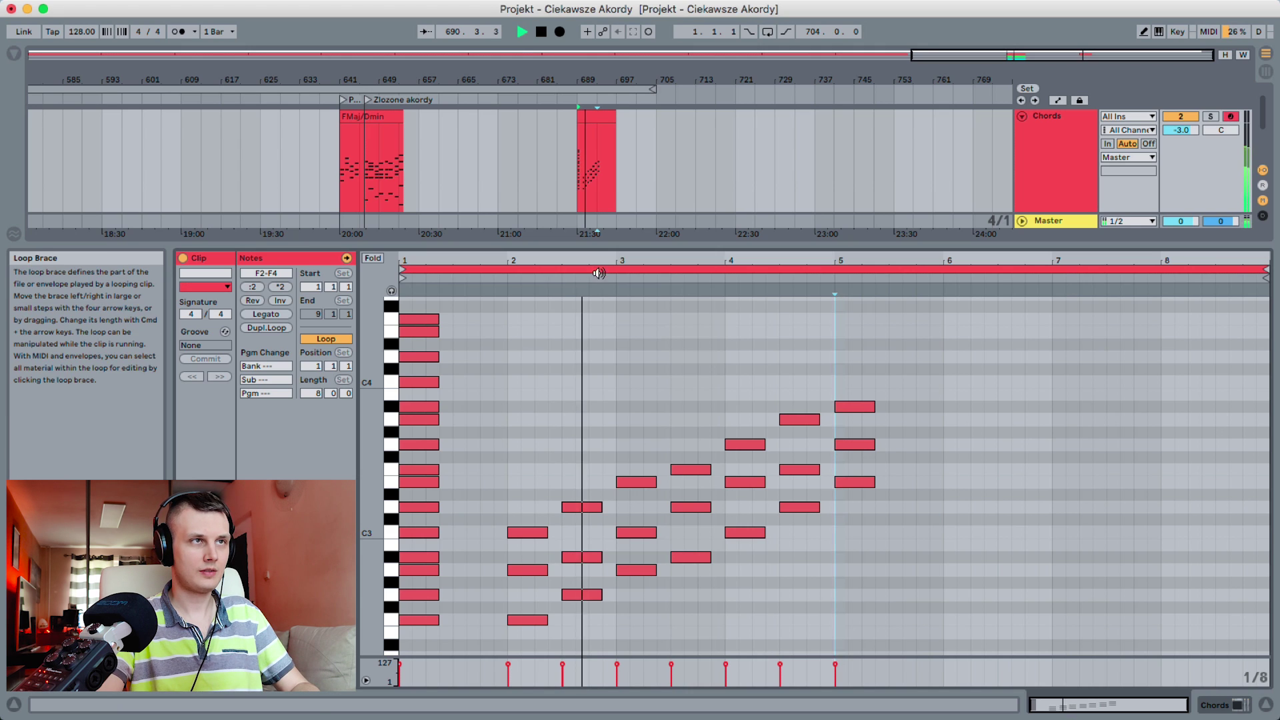
pyautogui.click(771, 278)
pyautogui.press('space')
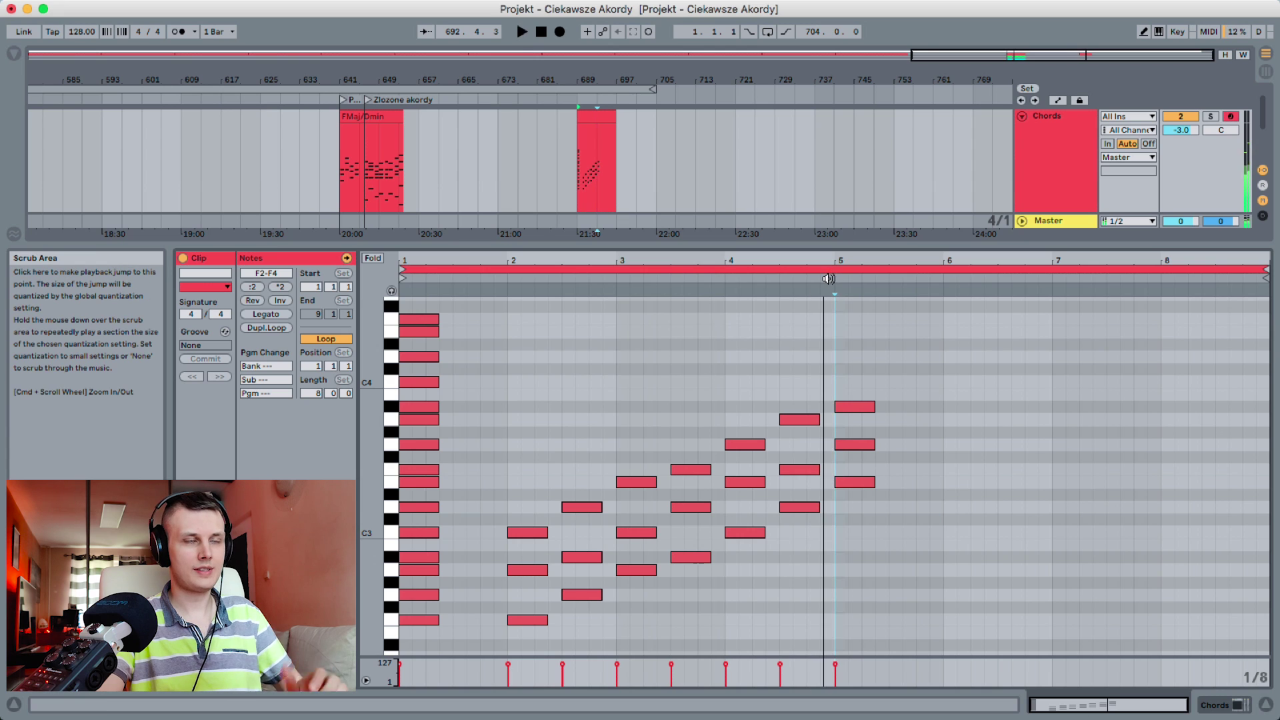
# Delete the bar 5 triad made of E3, G3 and A#3
pyautogui.moveTo(859, 356); pyautogui.dragTo(915, 609)
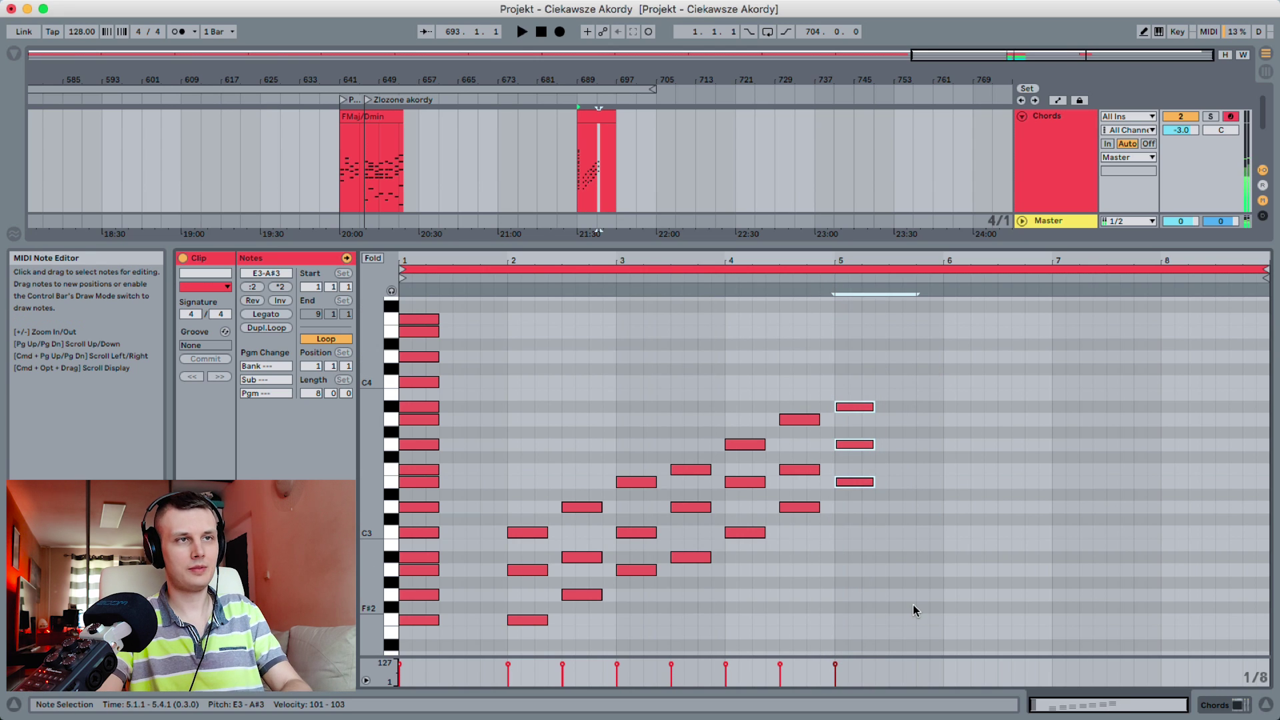
pyautogui.press('Delete')
pyautogui.click(837, 540)
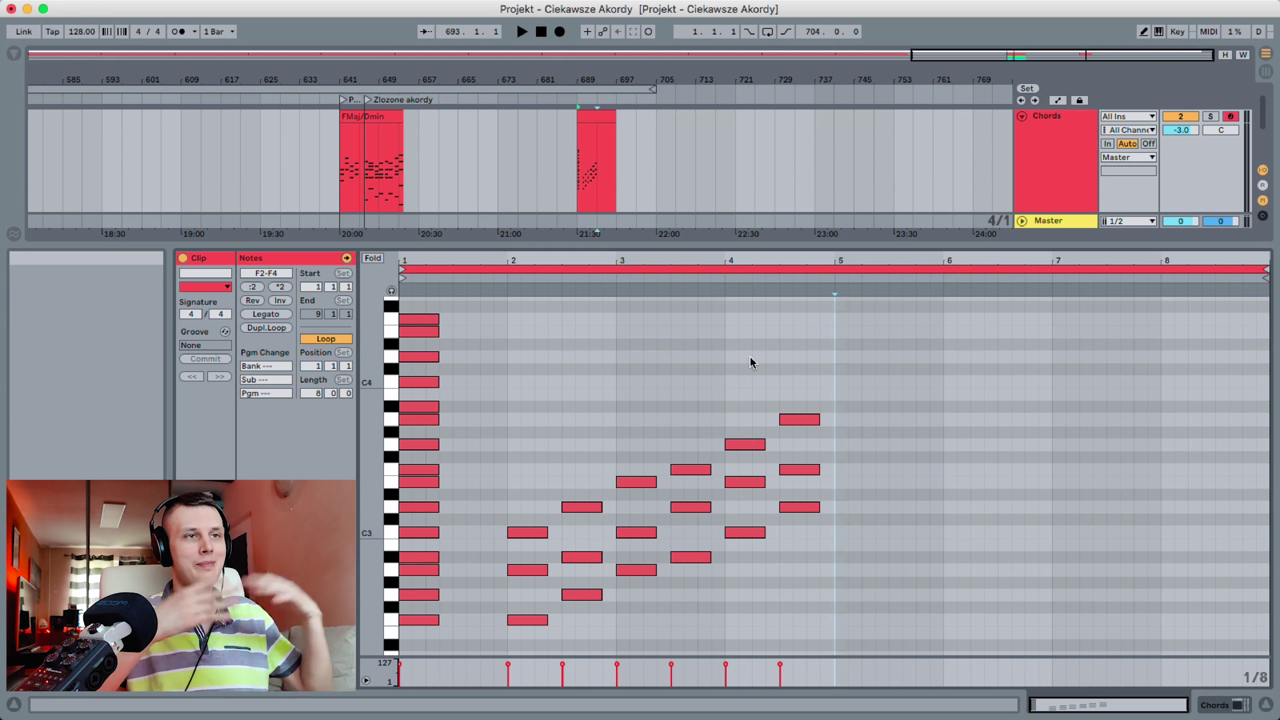
# Point out the three major triads again by selecting each one in turn
pyautogui.moveTo(536, 438); pyautogui.dragTo(538, 625)
pyautogui.moveTo(698, 382); pyautogui.dragTo(688, 576)
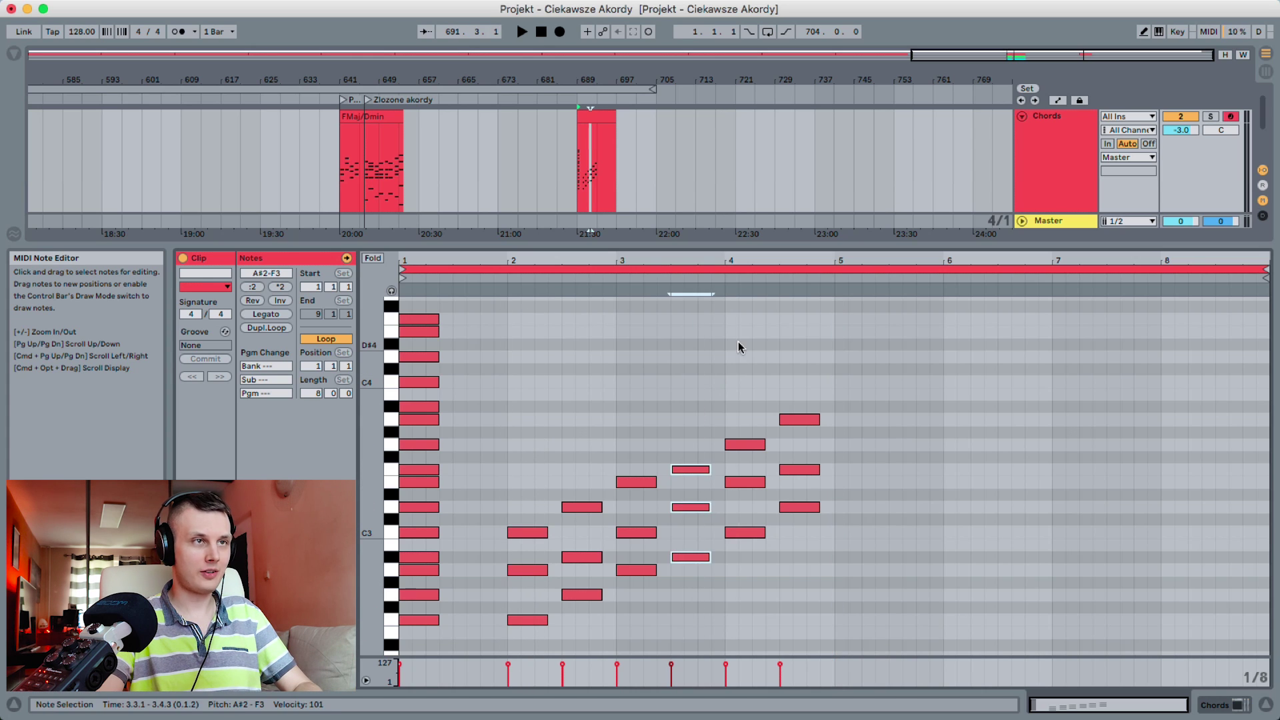
pyautogui.moveTo(737, 345); pyautogui.dragTo(733, 588)
pyautogui.click(693, 409)
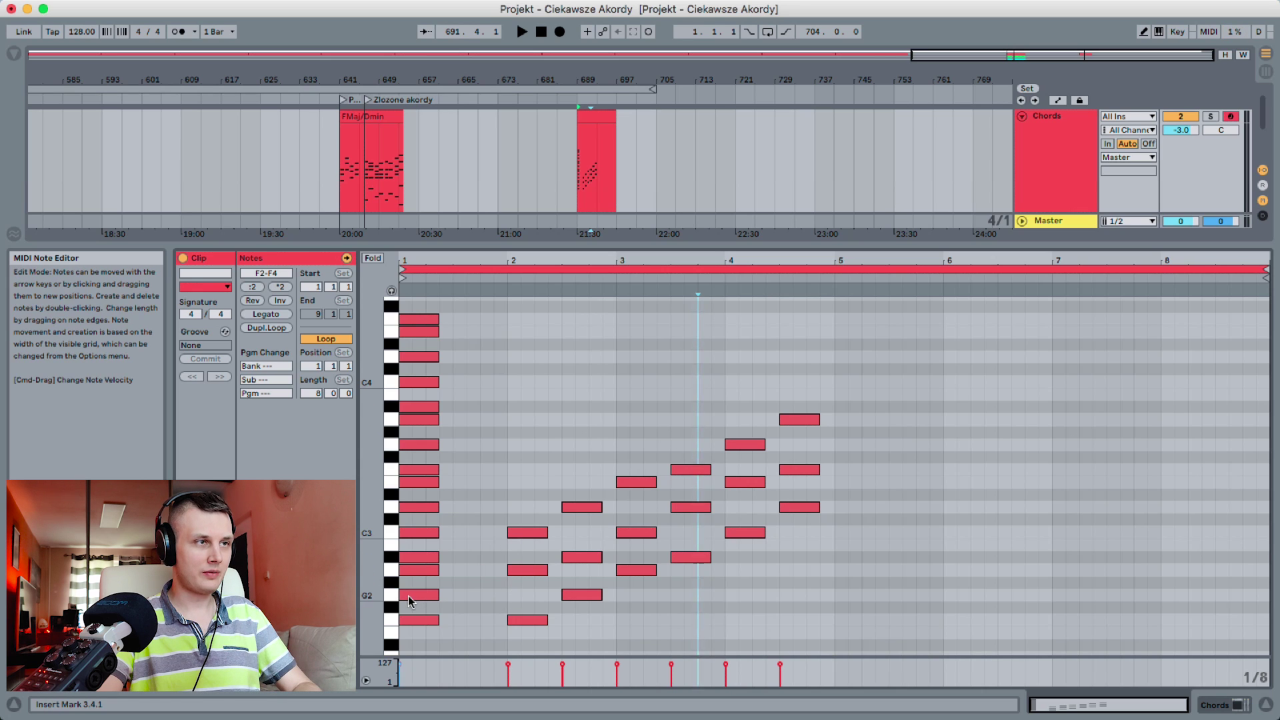
pyautogui.click(511, 593)
pyautogui.moveTo(511, 594); pyautogui.dragTo(550, 596)
pyautogui.click(536, 620)
pyautogui.click(528, 570)
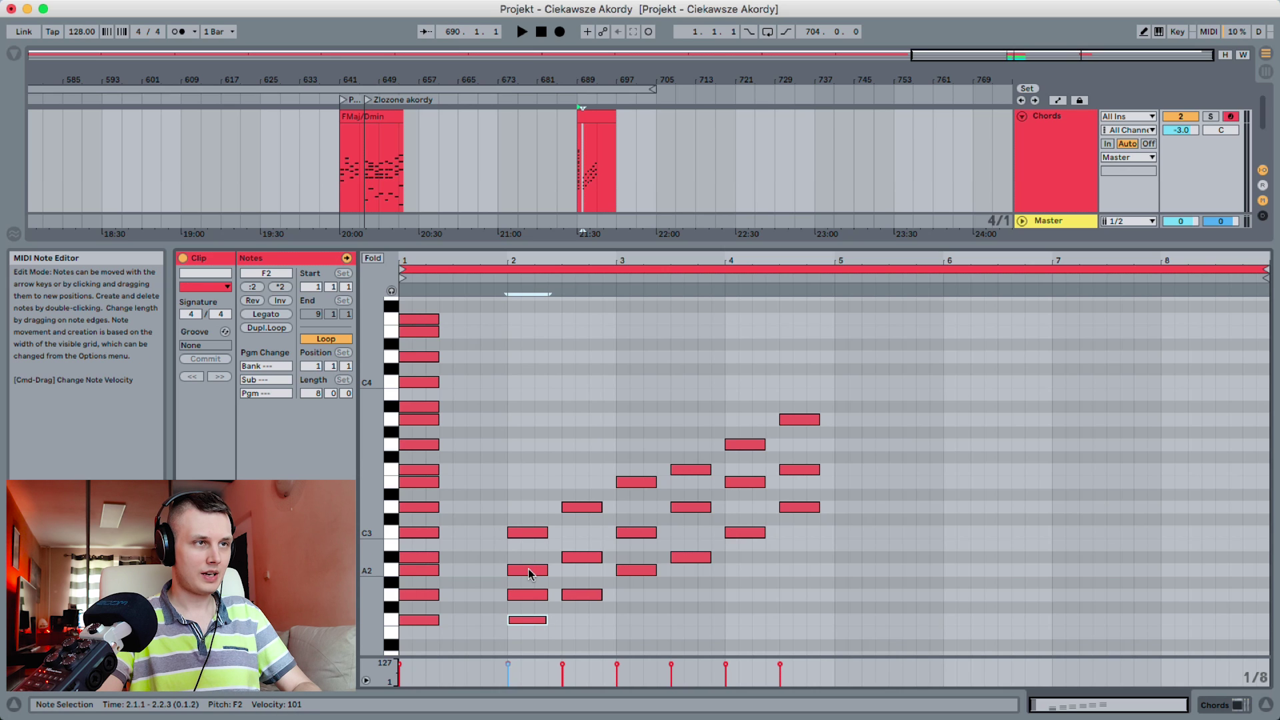
pyautogui.doubleClick(528, 594)
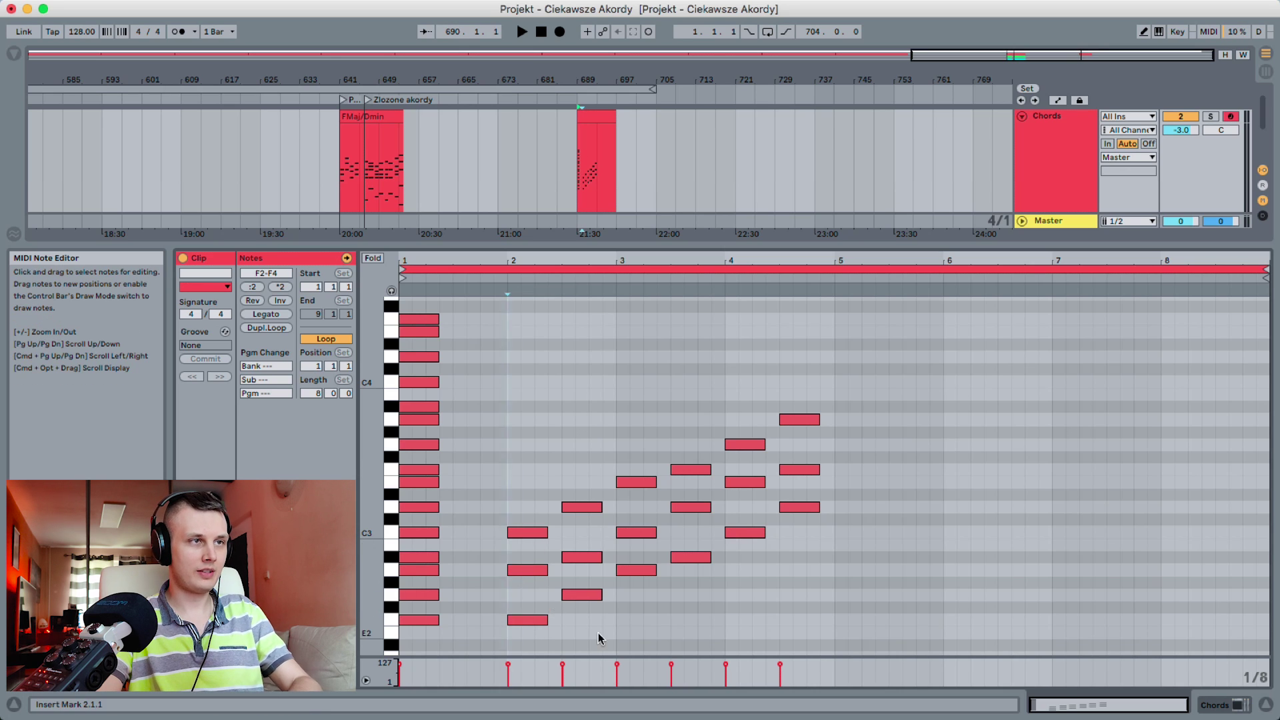
pyautogui.click(598, 638)
# Add the second above each major triad's root: G2 at bar 2, C3 in the middle of bar 3 and D3 at bar 4
pyautogui.click(511, 594)
pyautogui.moveTo(512, 594); pyautogui.dragTo(551, 588)
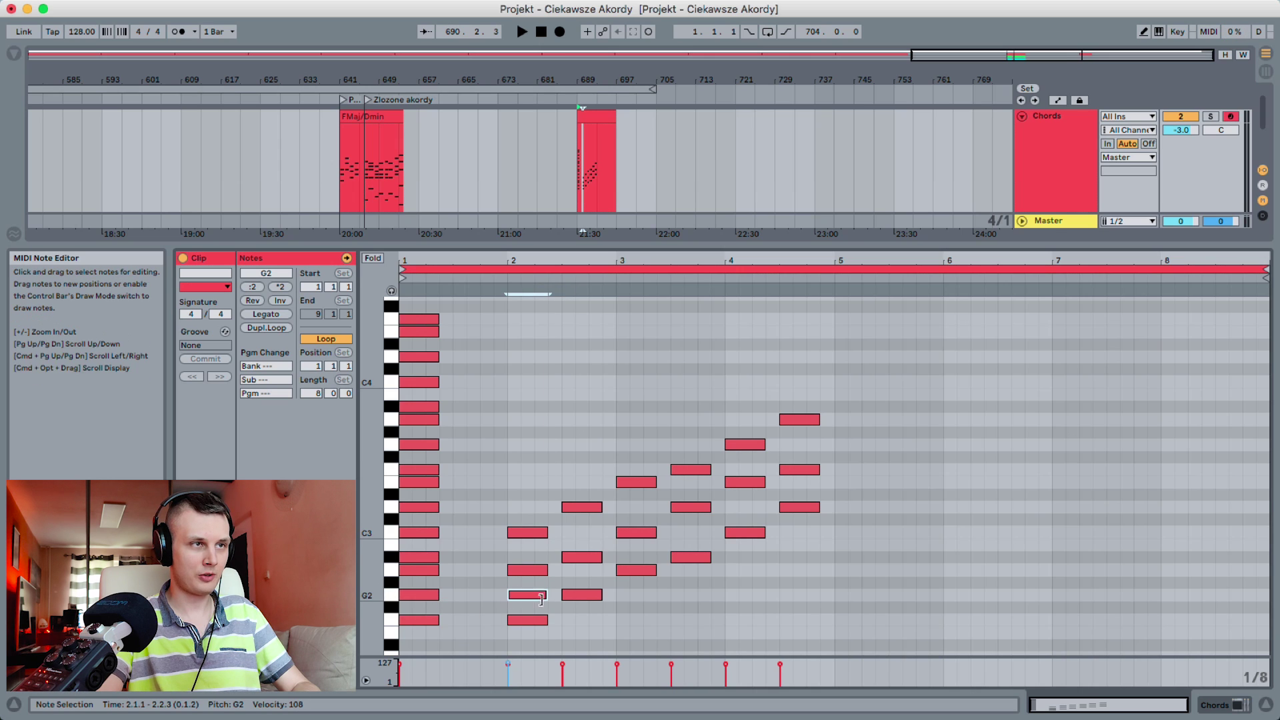
pyautogui.doubleClick(676, 533)
pyautogui.doubleClick(729, 508)
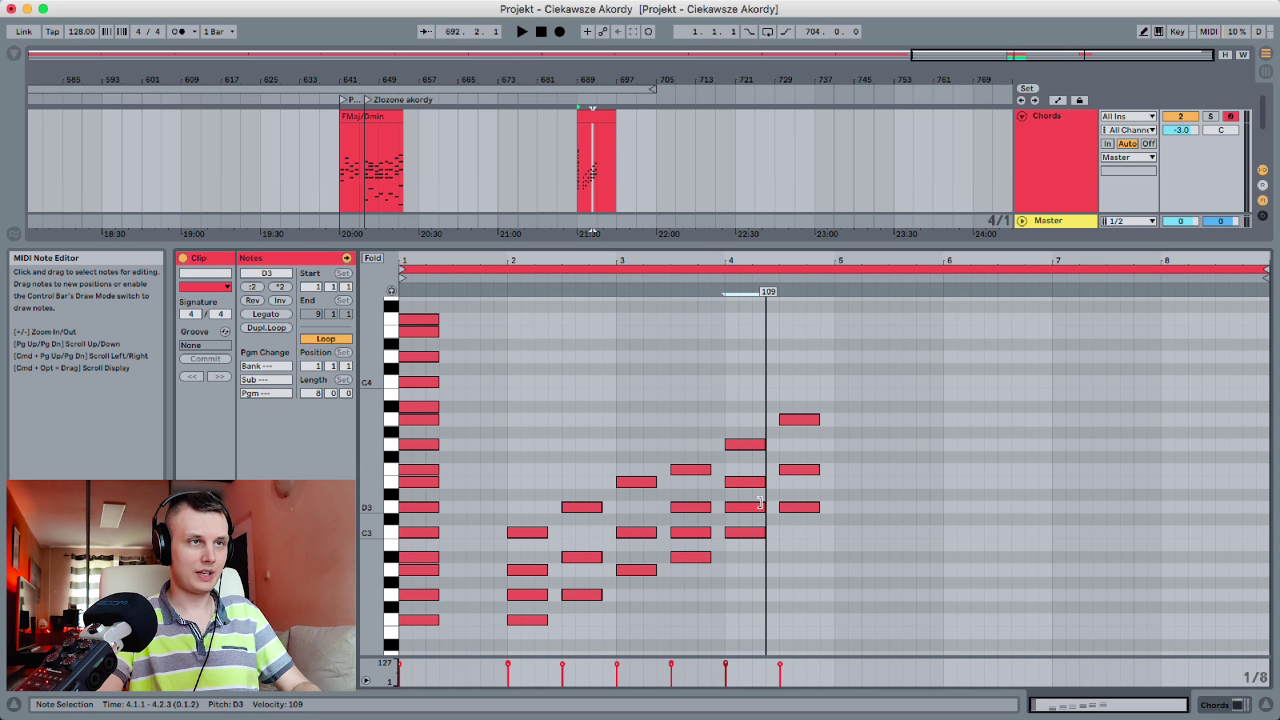
# Play back the three major chords with their added seconds
pyautogui.click(503, 279)
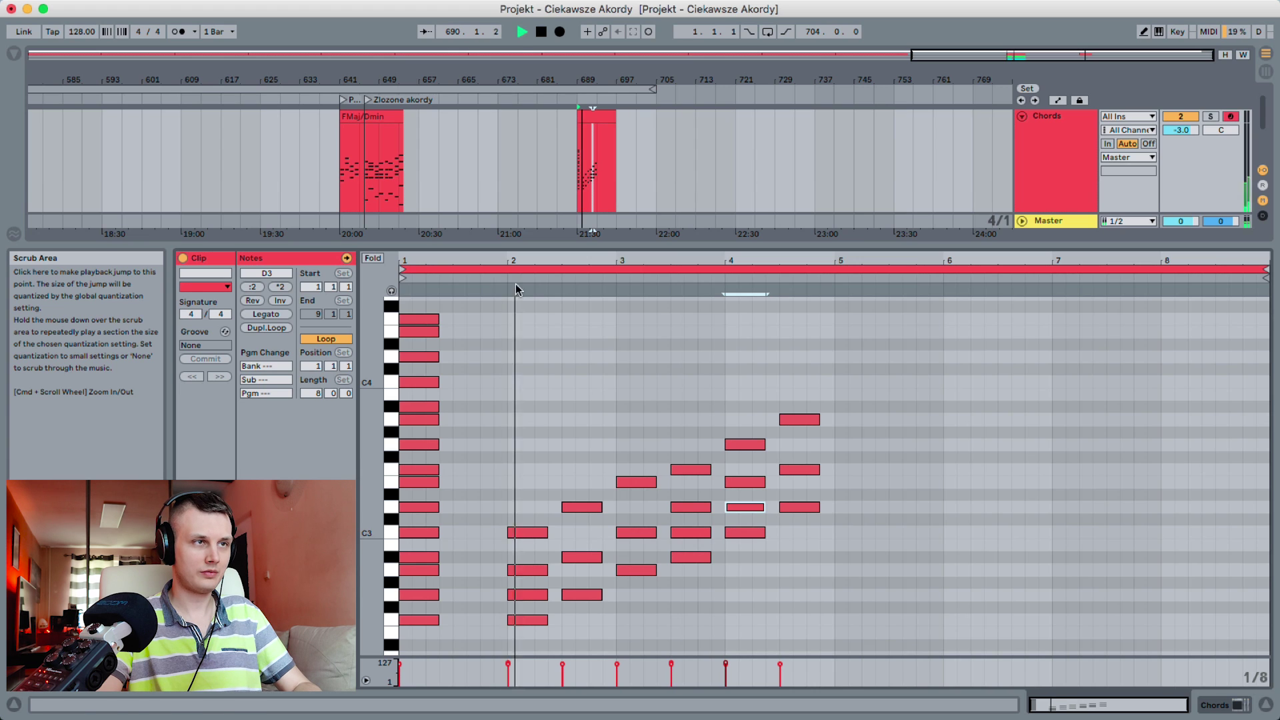
pyautogui.click(669, 281)
pyautogui.press('space')
pyautogui.click(721, 281)
pyautogui.press('space')
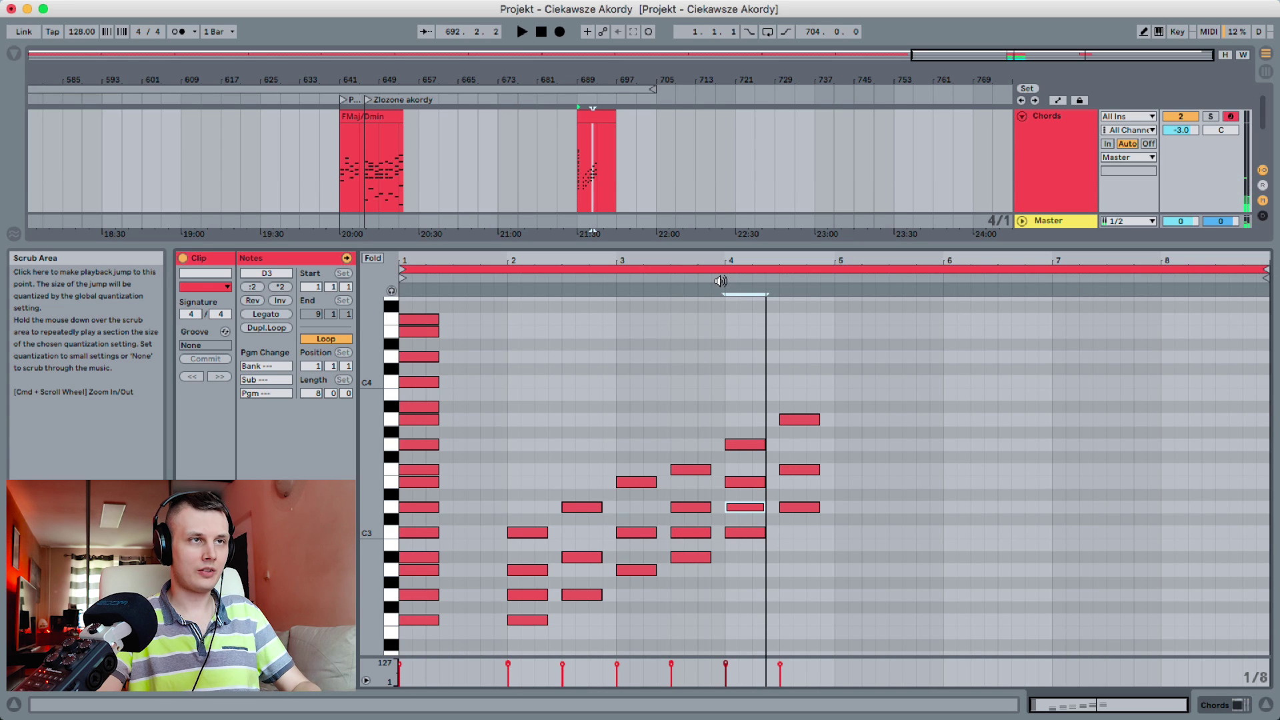
# Audition the bar 4 chord, remove its added D3 to hear the plain triad, and restore the note
pyautogui.click(721, 279)
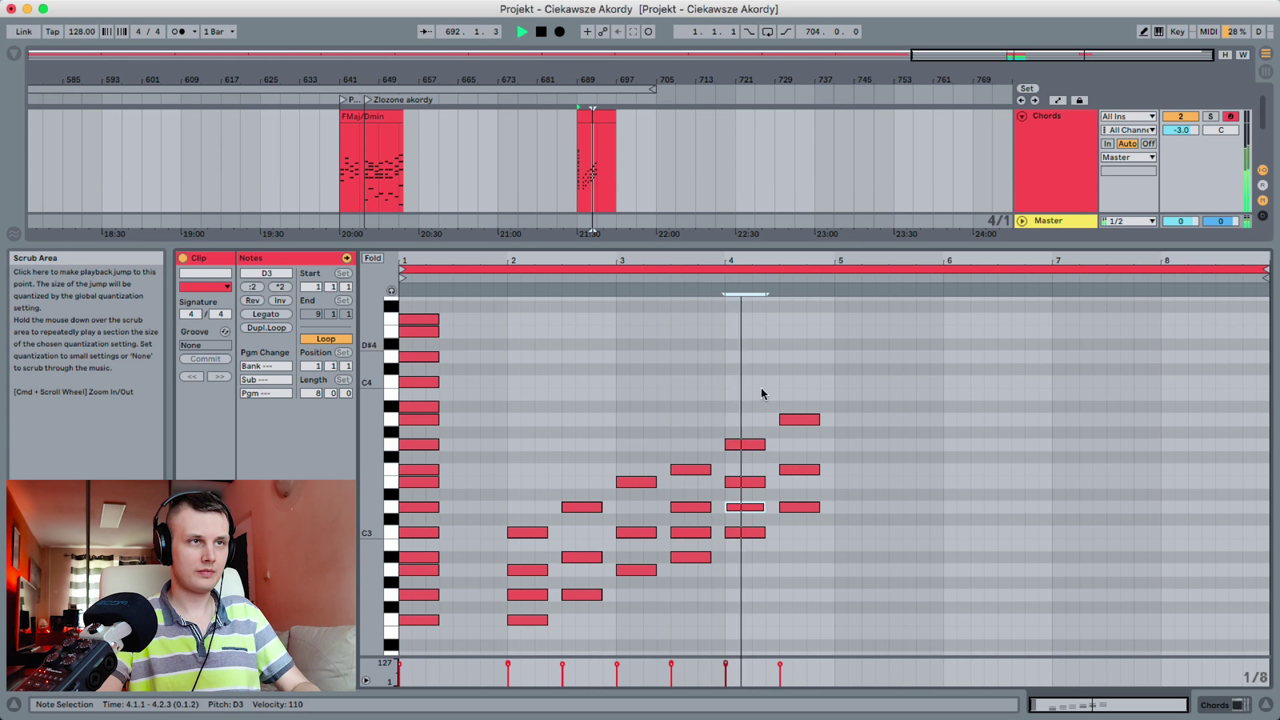
pyautogui.press('space')
pyautogui.click(759, 507)
pyautogui.press('Delete')
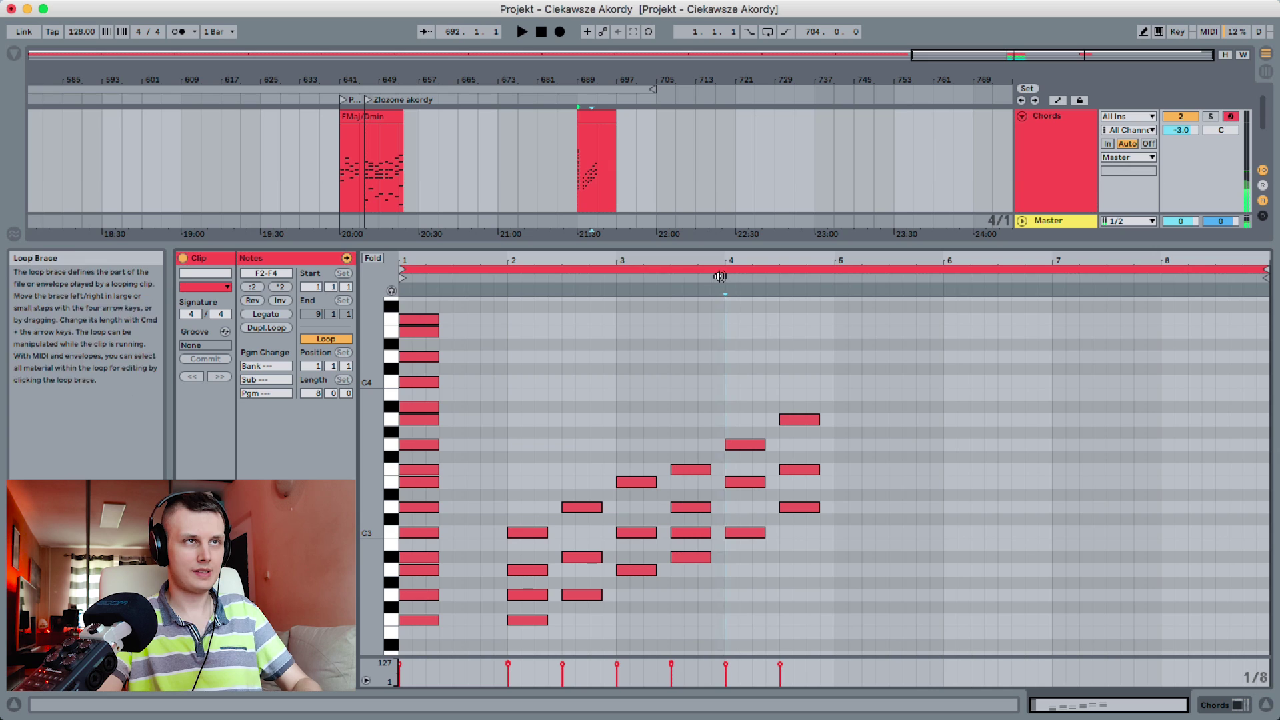
pyautogui.click(725, 293)
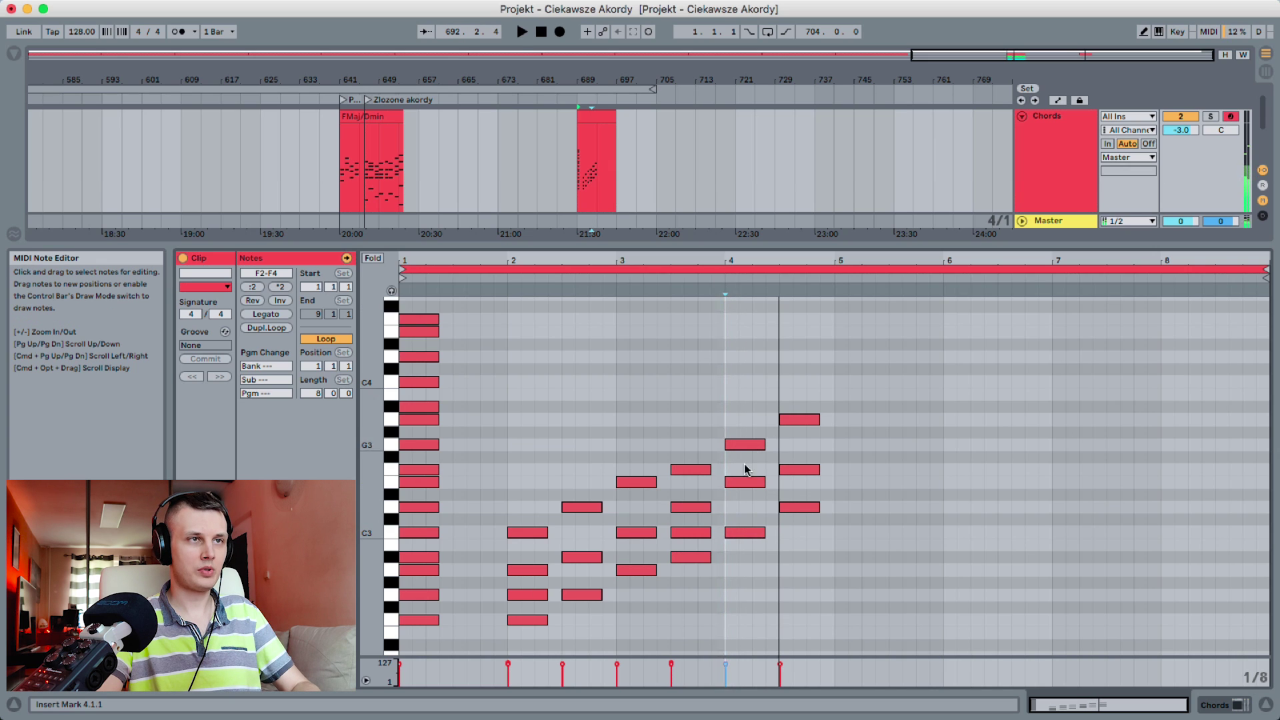
pyautogui.press('super+z')
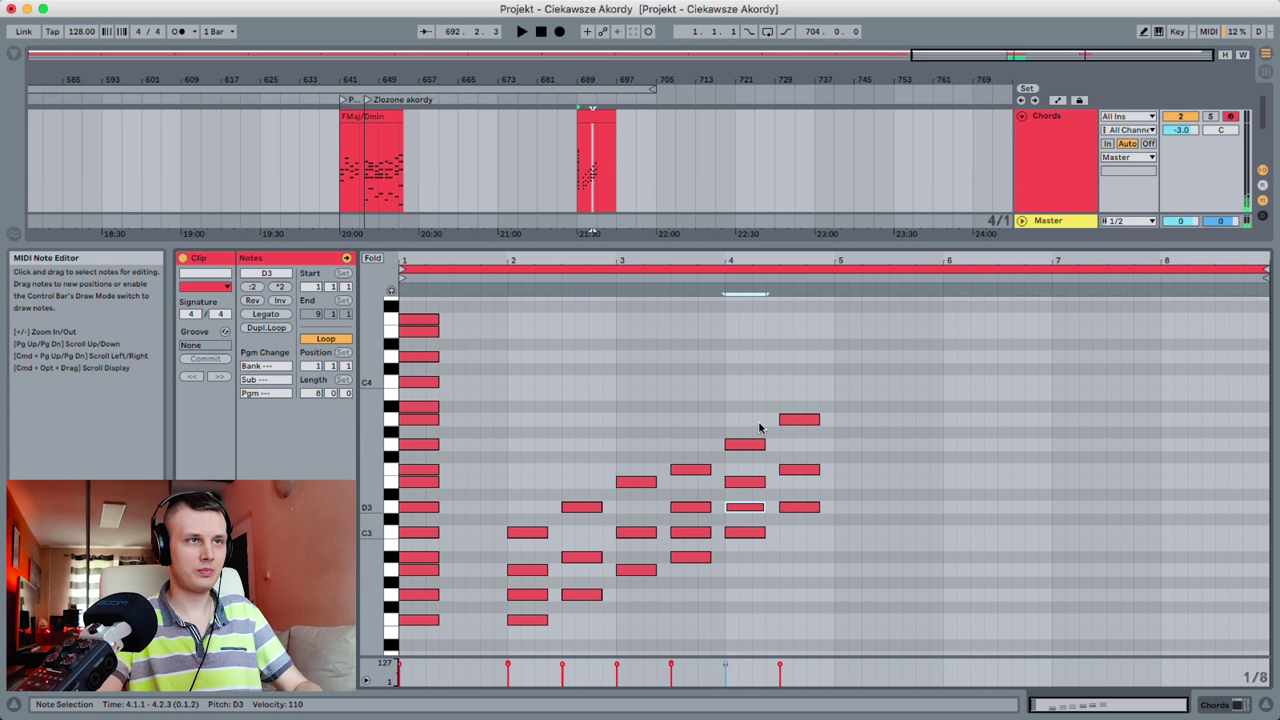
# Play back the bar 4 chord with its added second again, and the chord in the middle of bar 3
pyautogui.click(722, 282)
pyautogui.press('space')
pyautogui.click(724, 280)
pyautogui.click(670, 284)
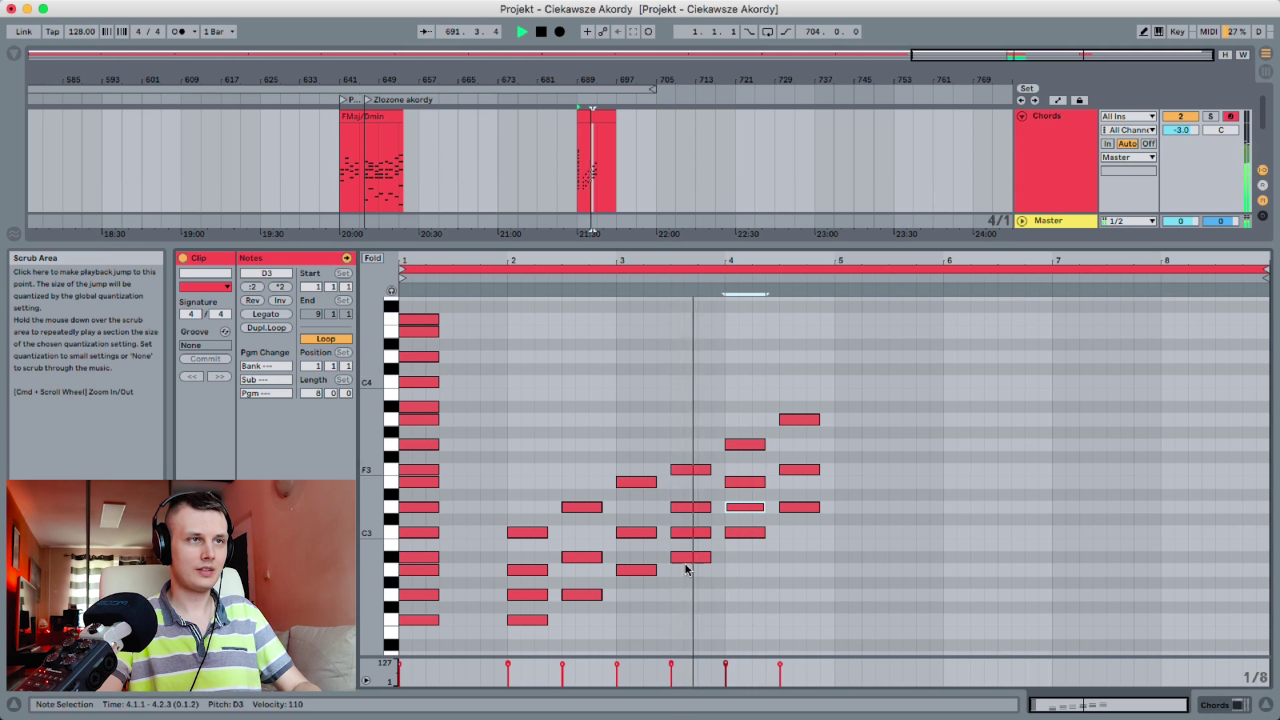
# Remove the added C3 from the chord in the middle of bar 3, play the plain triad, and put the note back
pyautogui.click(697, 532)
pyautogui.press('space')
pyautogui.press('Delete')
pyautogui.click(674, 286)
pyautogui.doubleClick(693, 532)
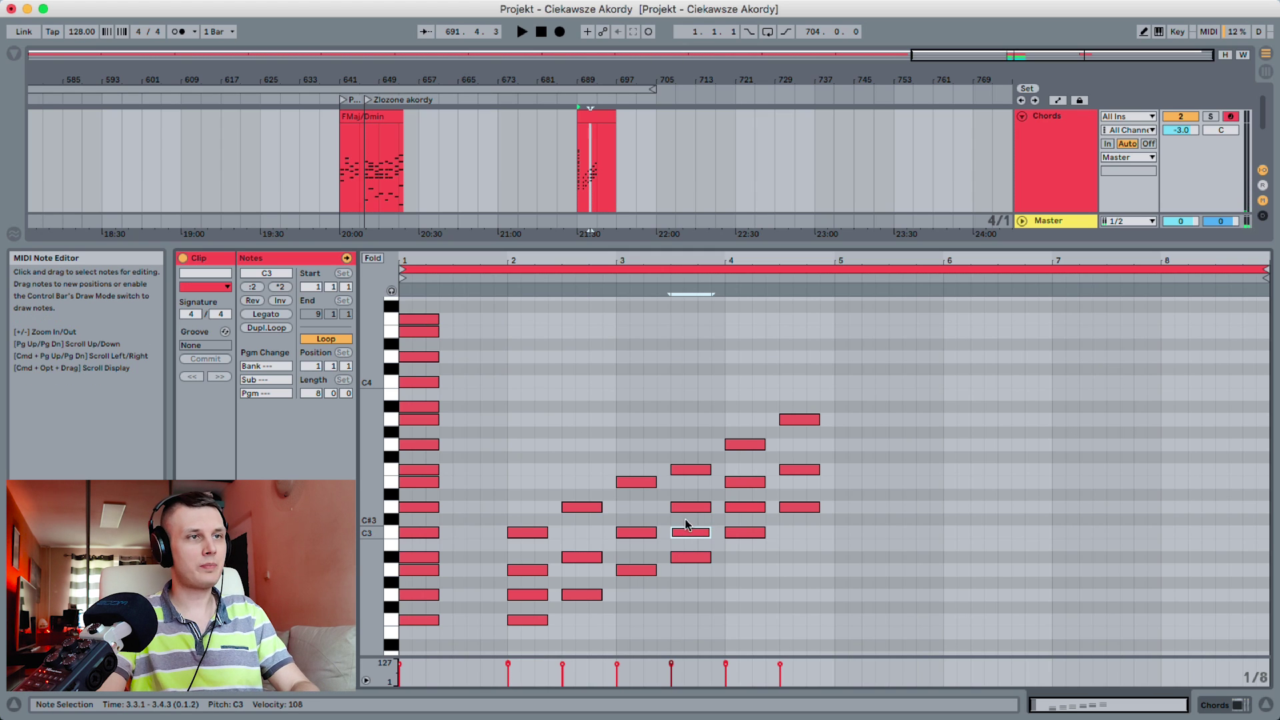
# Delete the added seconds from the major chords: C3 in the middle of bar 3, D3 at bar 4 and G2 at bar 2
pyautogui.doubleClick(709, 529)
pyautogui.doubleClick(745, 503)
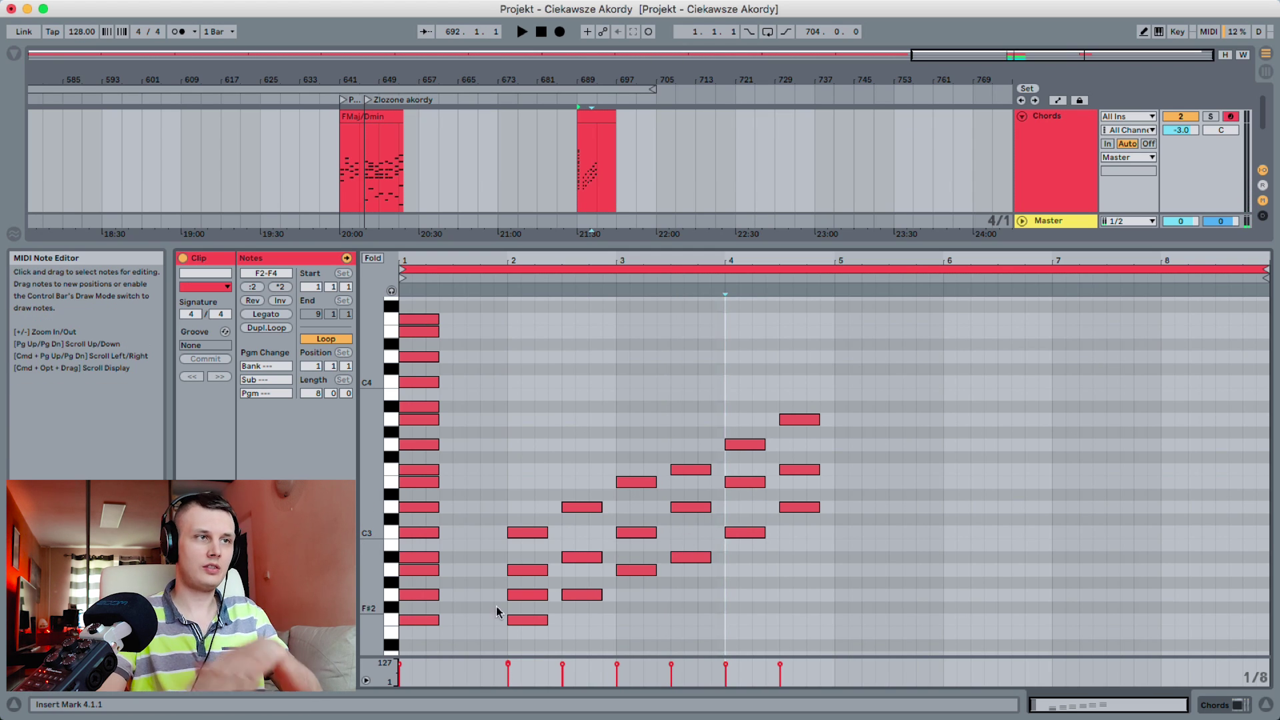
pyautogui.doubleClick(528, 594)
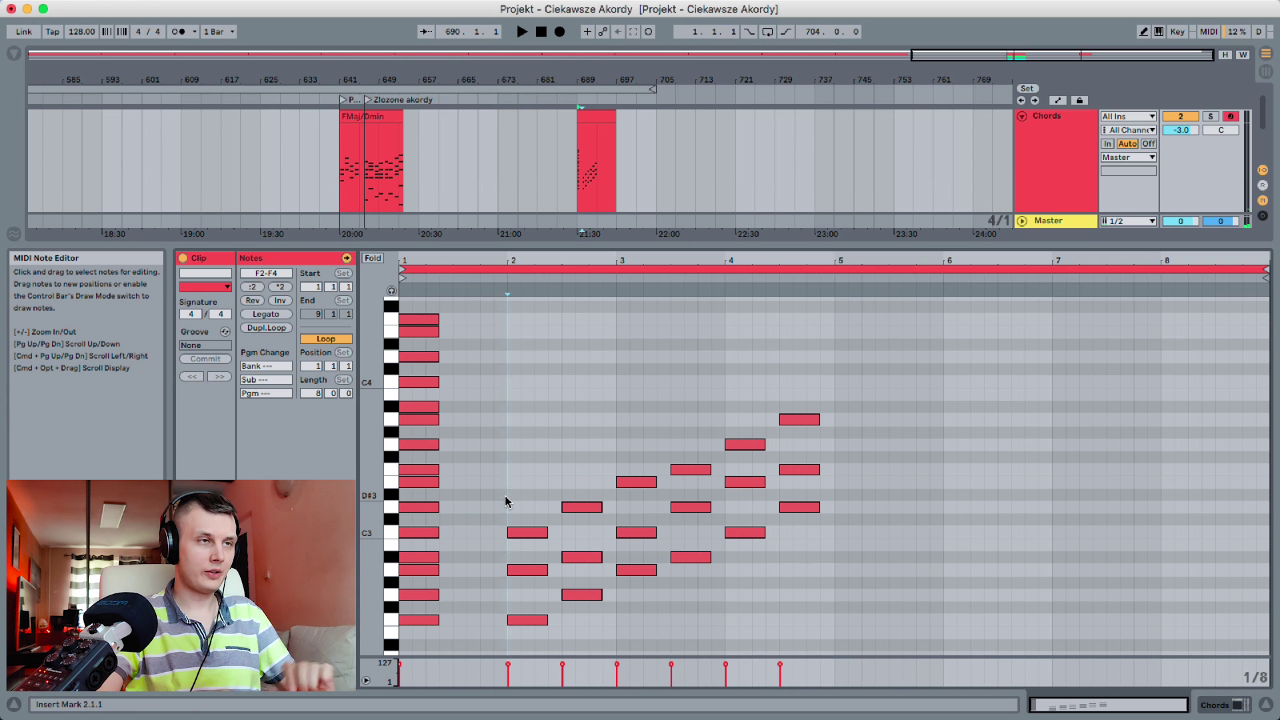
# Point out the three minor triads in the middle of bar 2, at bar 3 and in the middle of bar 4 by selecting each in turn
pyautogui.moveTo(589, 436); pyautogui.dragTo(588, 679)
pyautogui.moveTo(639, 432); pyautogui.dragTo(639, 626)
pyautogui.moveTo(798, 371); pyautogui.dragTo(801, 568)
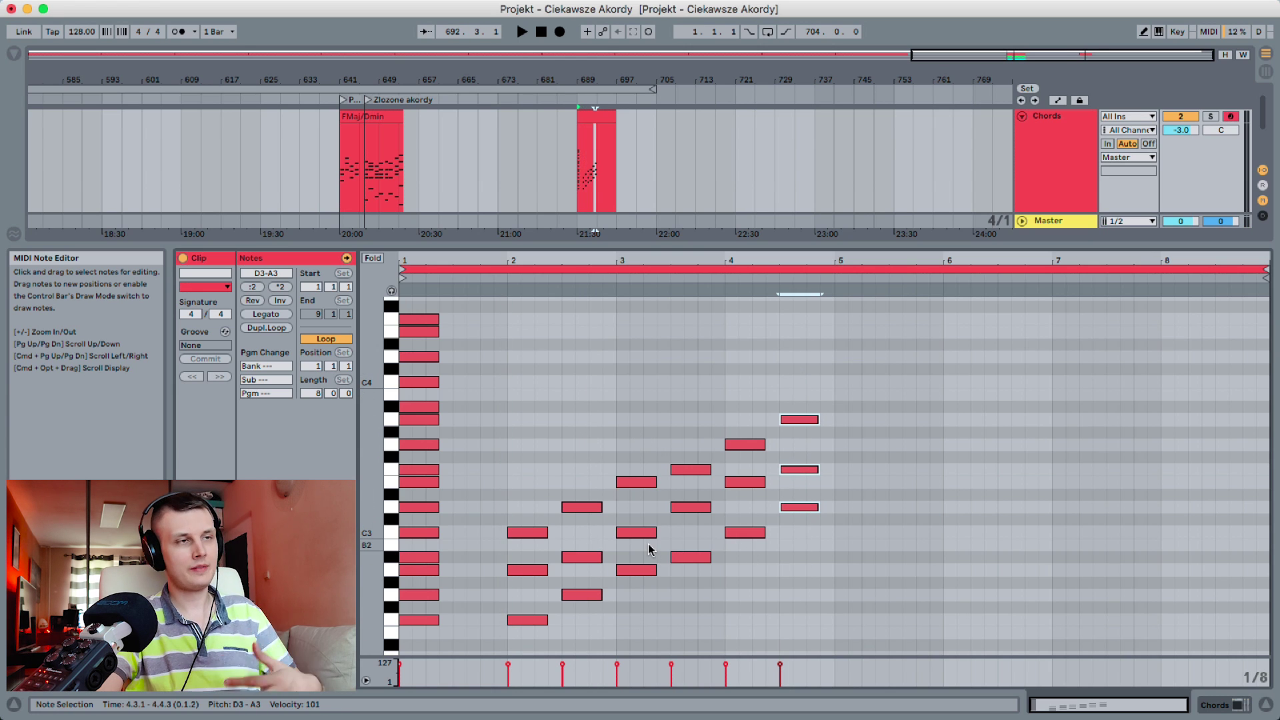
pyautogui.click(578, 512)
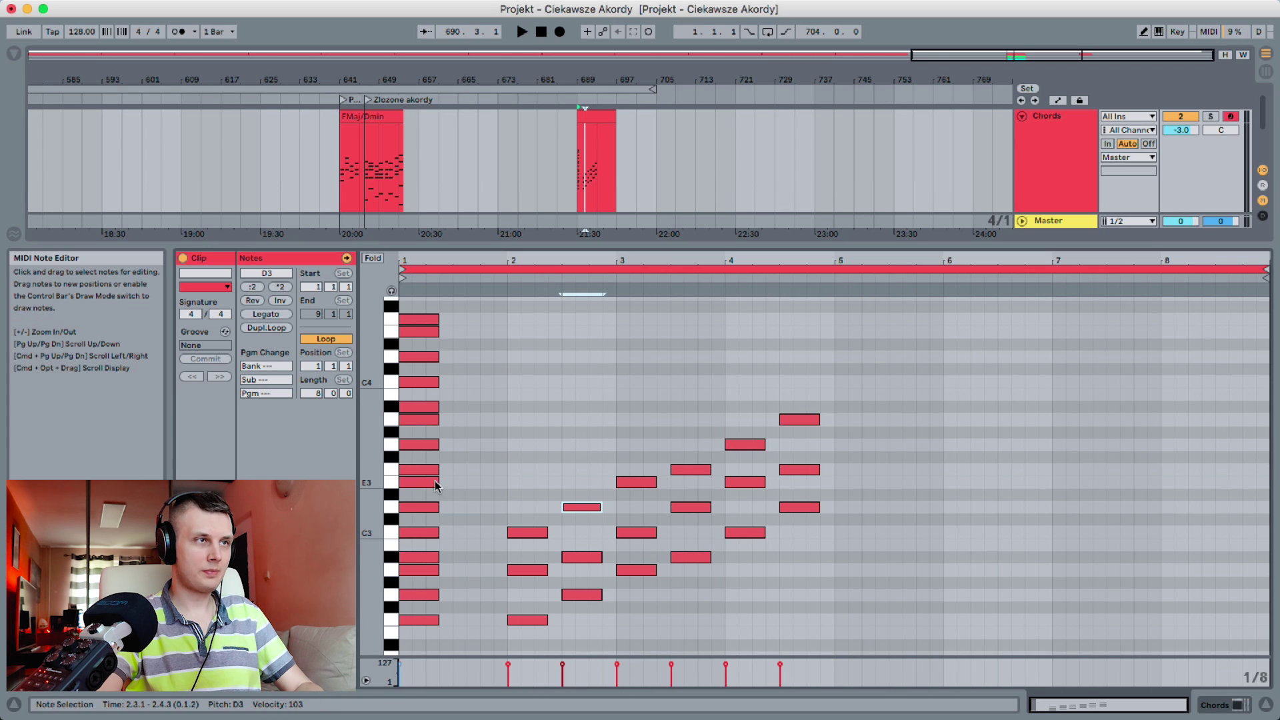
pyautogui.moveTo(439, 481); pyautogui.dragTo(602, 482)
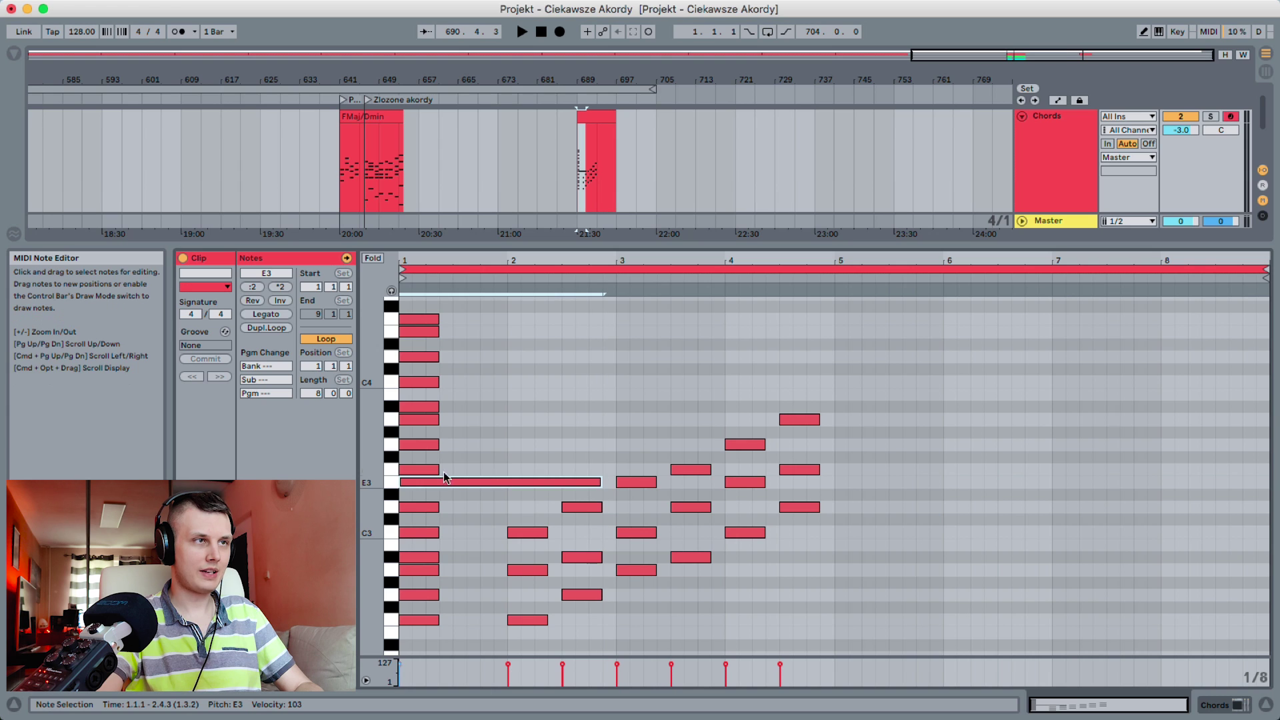
pyautogui.moveTo(438, 469)
pyautogui.mouseDown()
pyautogui.moveTo(602, 469)
pyautogui.moveTo(594, 482)
pyautogui.moveTo(438, 482)
pyautogui.mouseUp()
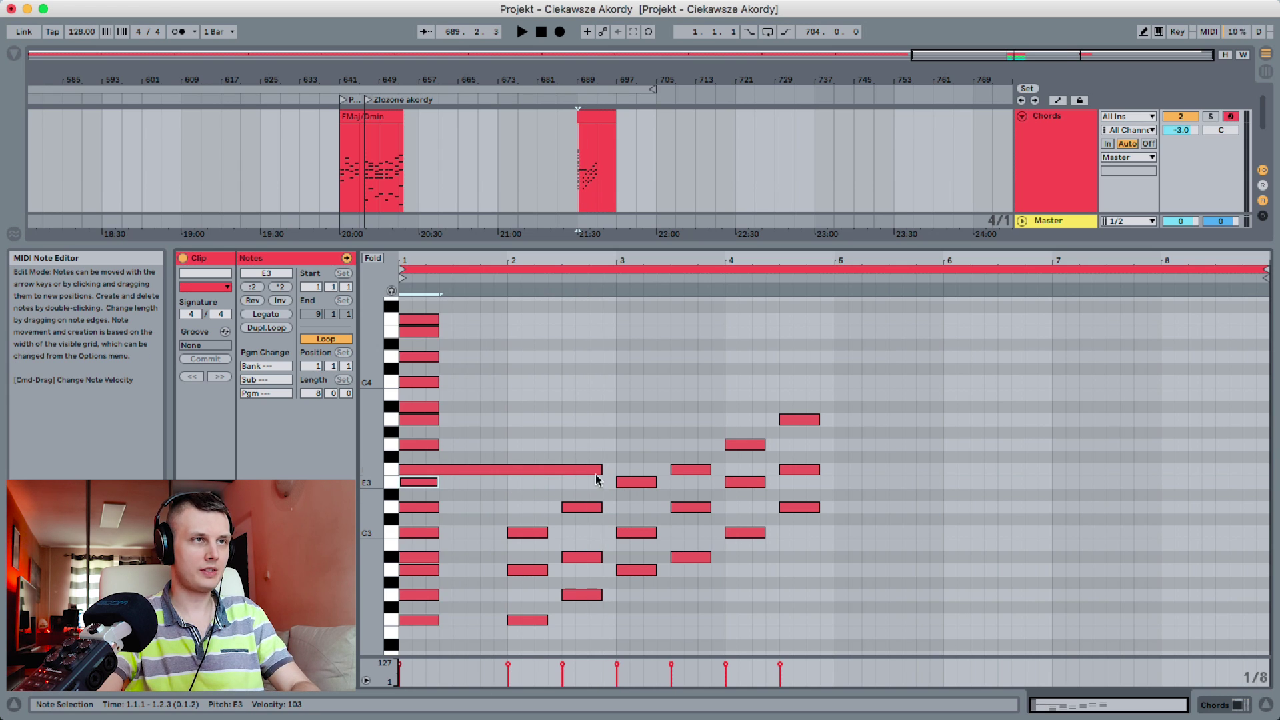
pyautogui.moveTo(599, 469); pyautogui.dragTo(439, 469)
# Add the seventh F3 on top of the minor triad in the middle of bar 2 and play the chord
pyautogui.click(576, 475)
pyautogui.doubleClick(570, 473)
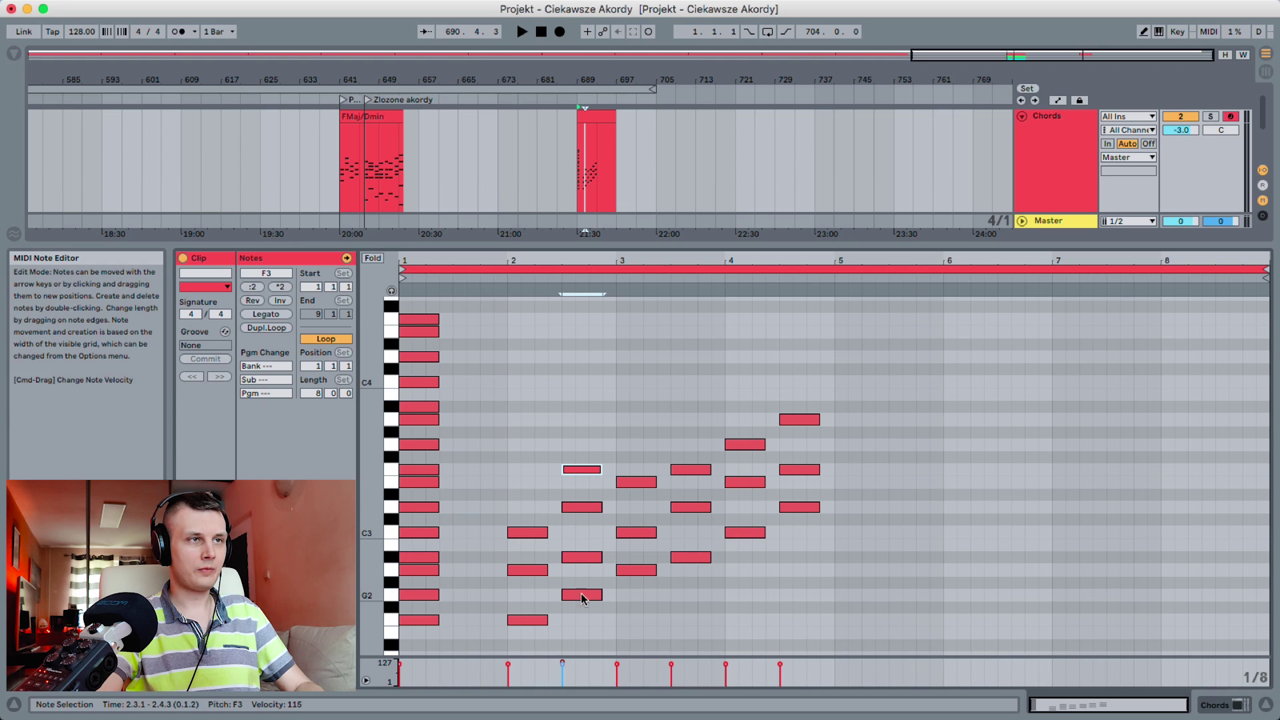
pyautogui.click(571, 445)
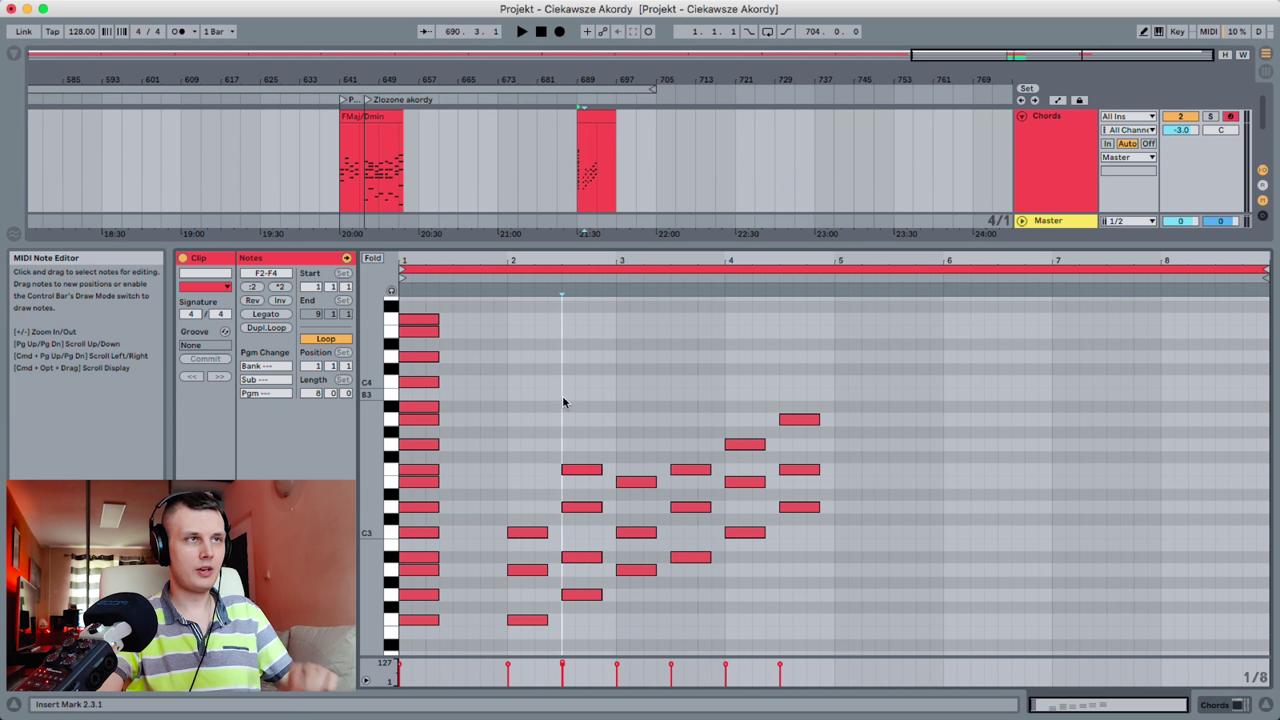
pyautogui.press('space')
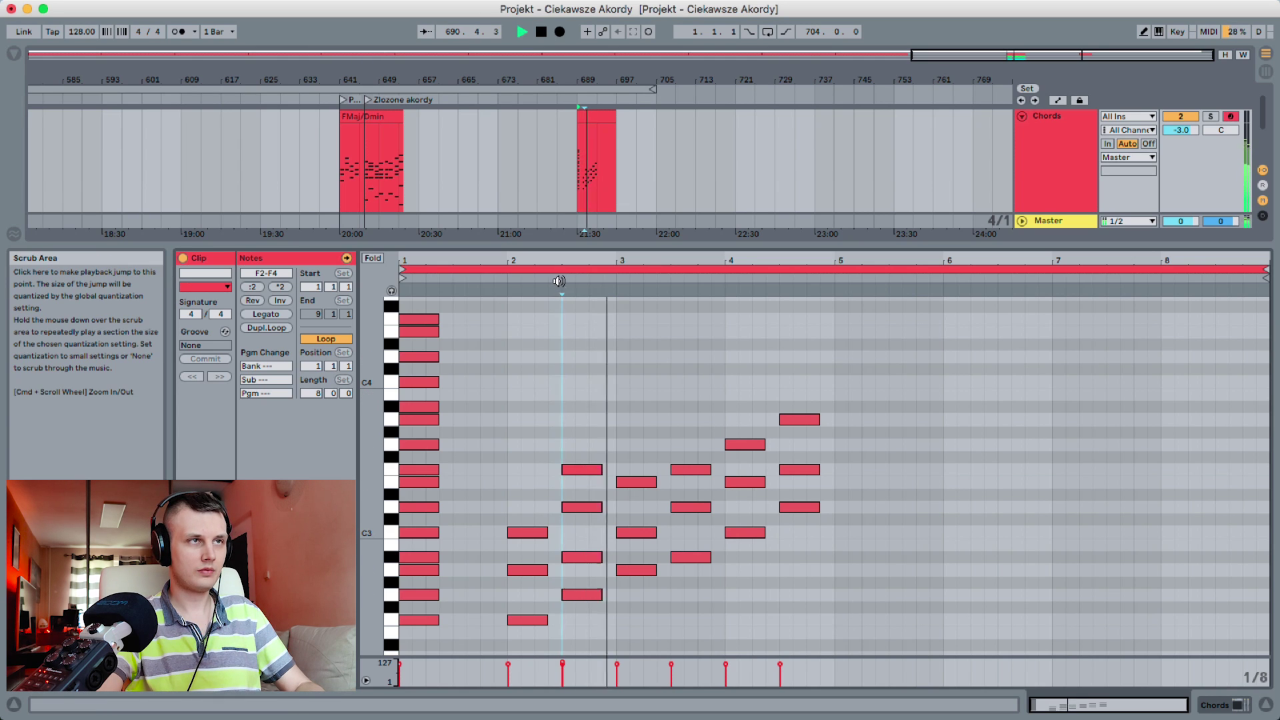
# Remove the F3 from the chord in the middle of bar 2, play the plain triad for comparison, and restore the note
pyautogui.click(585, 471)
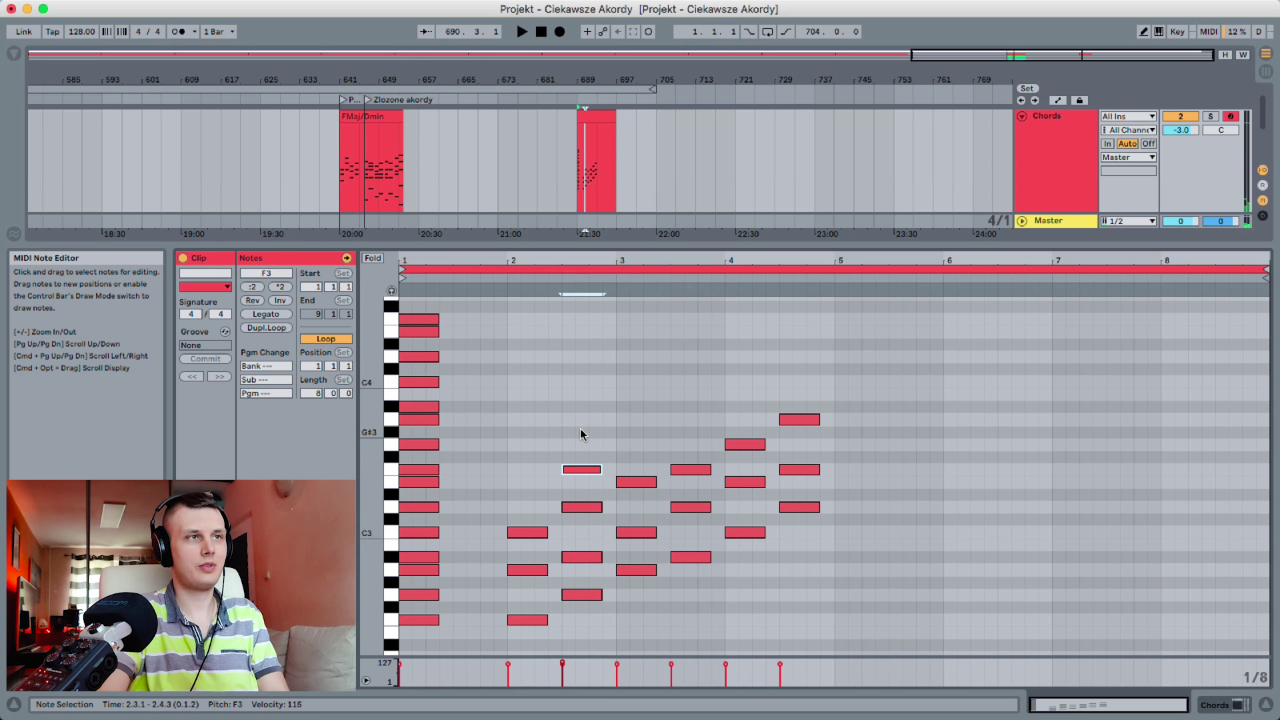
pyautogui.press('Delete')
pyautogui.click(551, 278)
pyautogui.press('super+z')
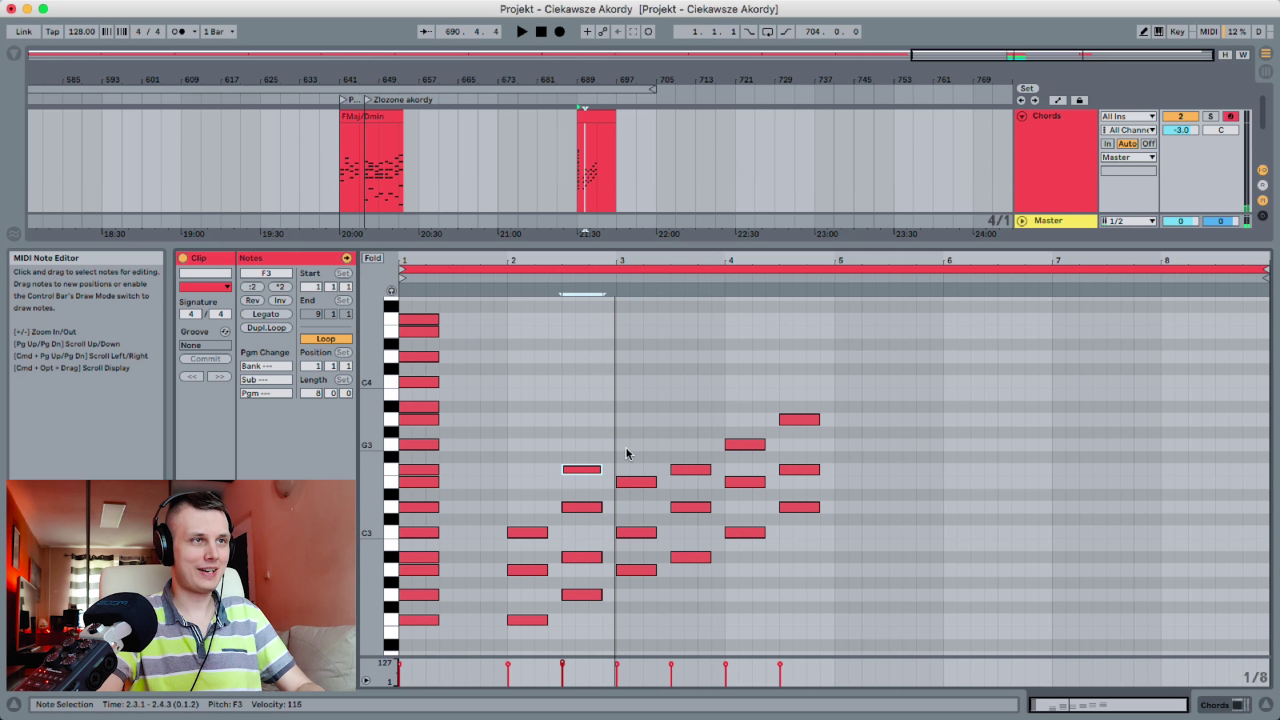
# Add the seventh G3 on top of the bar 3 minor triad and play the chord back
pyautogui.click(619, 468)
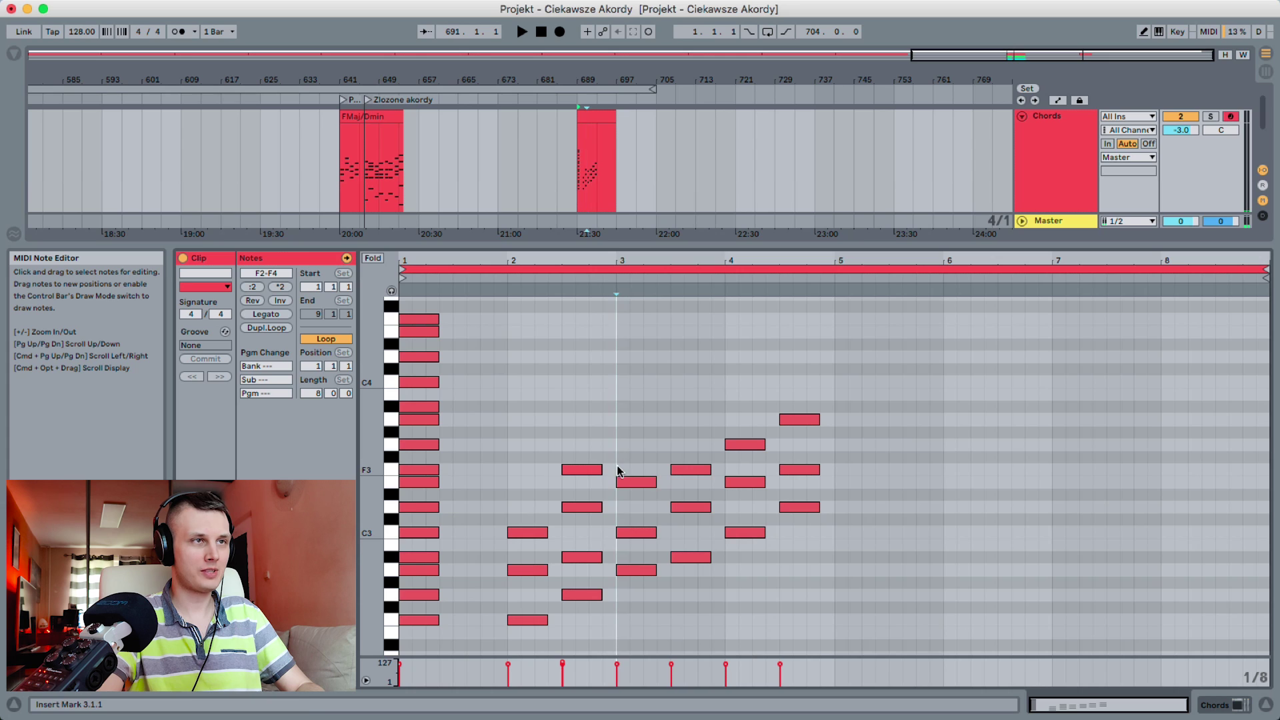
pyautogui.doubleClick(619, 445)
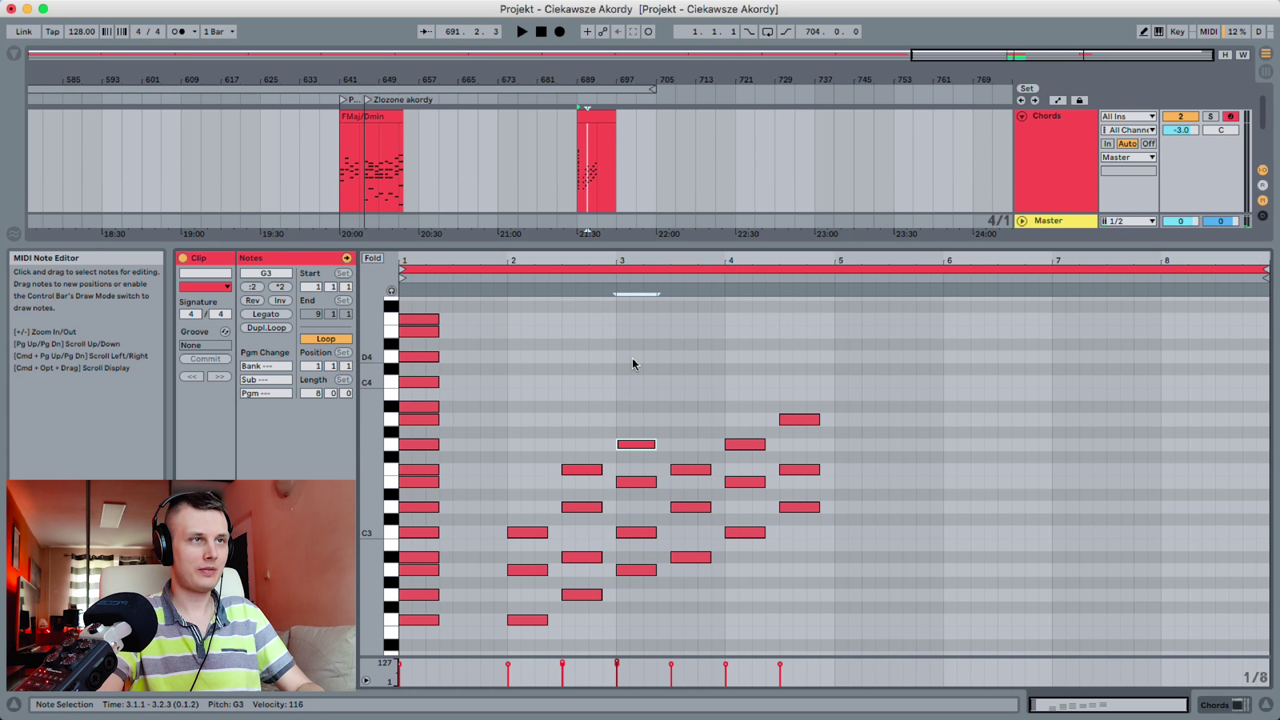
pyautogui.click(609, 280)
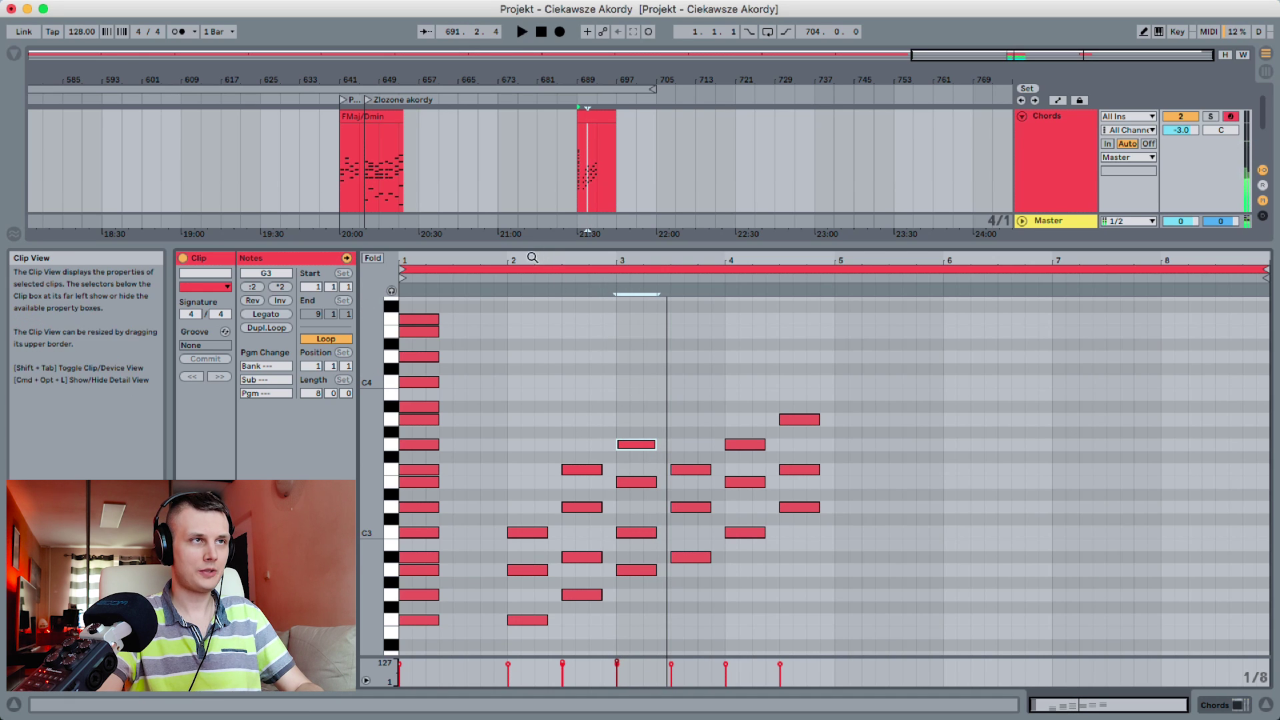
pyautogui.click(609, 283)
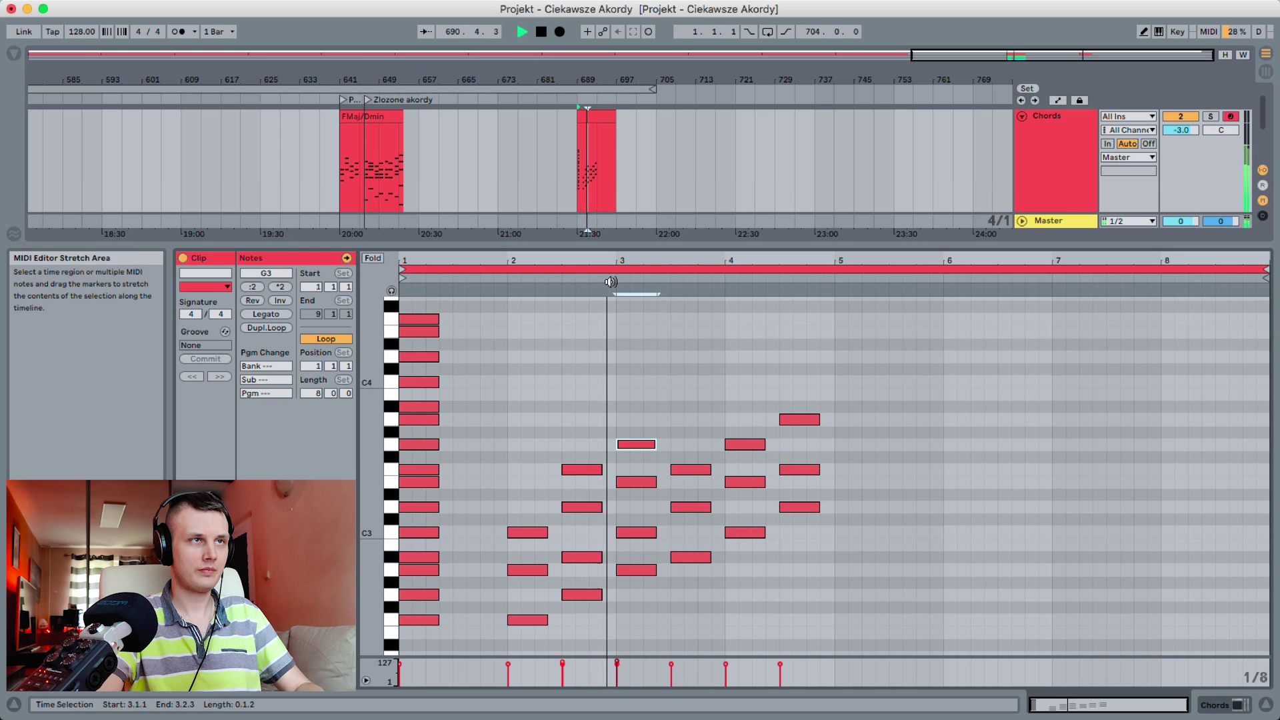
pyautogui.press('space')
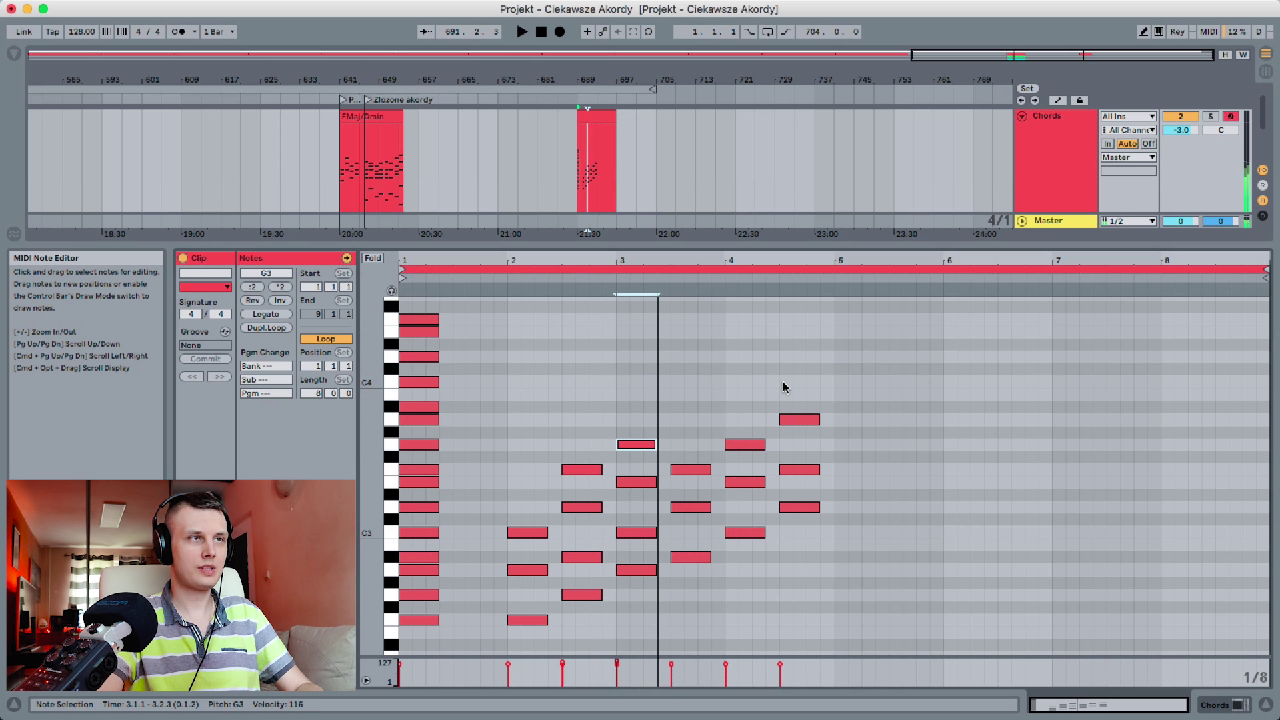
# Add the seventh C4 on top of the minor triad in the middle of bar 4 and play the chord back
pyautogui.doubleClick(785, 382)
pyautogui.click(772, 280)
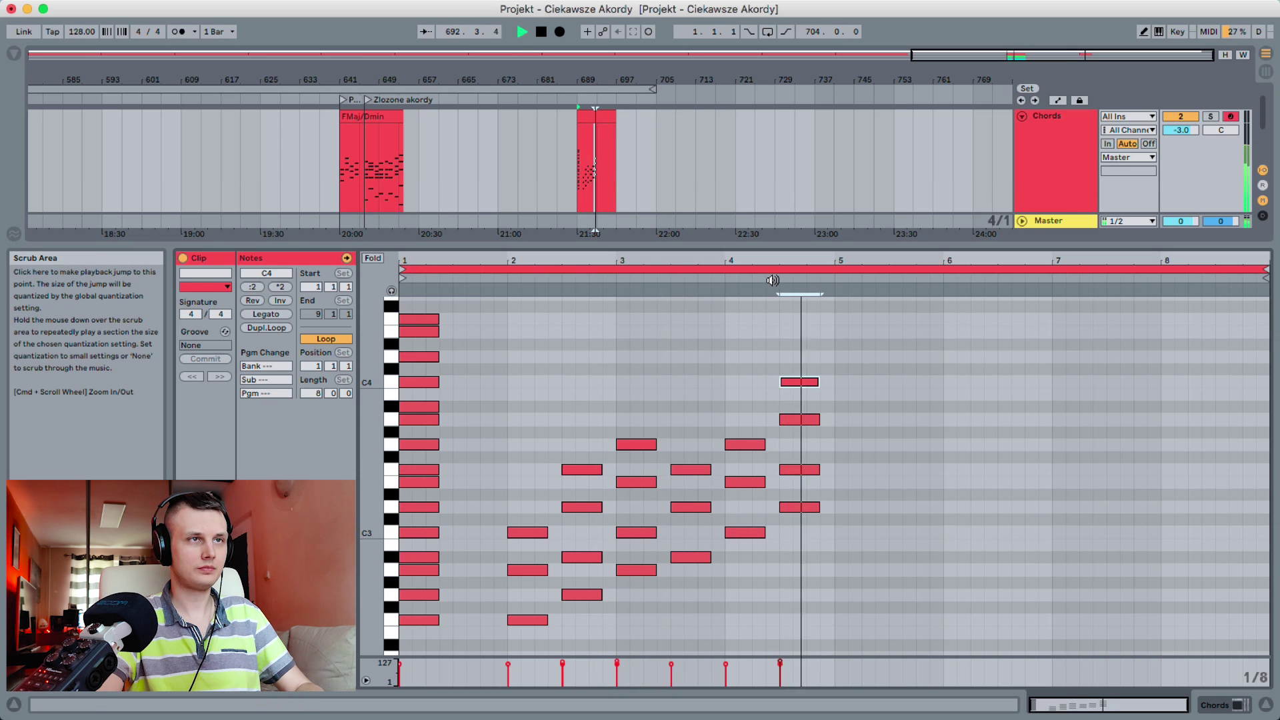
pyautogui.click(773, 280)
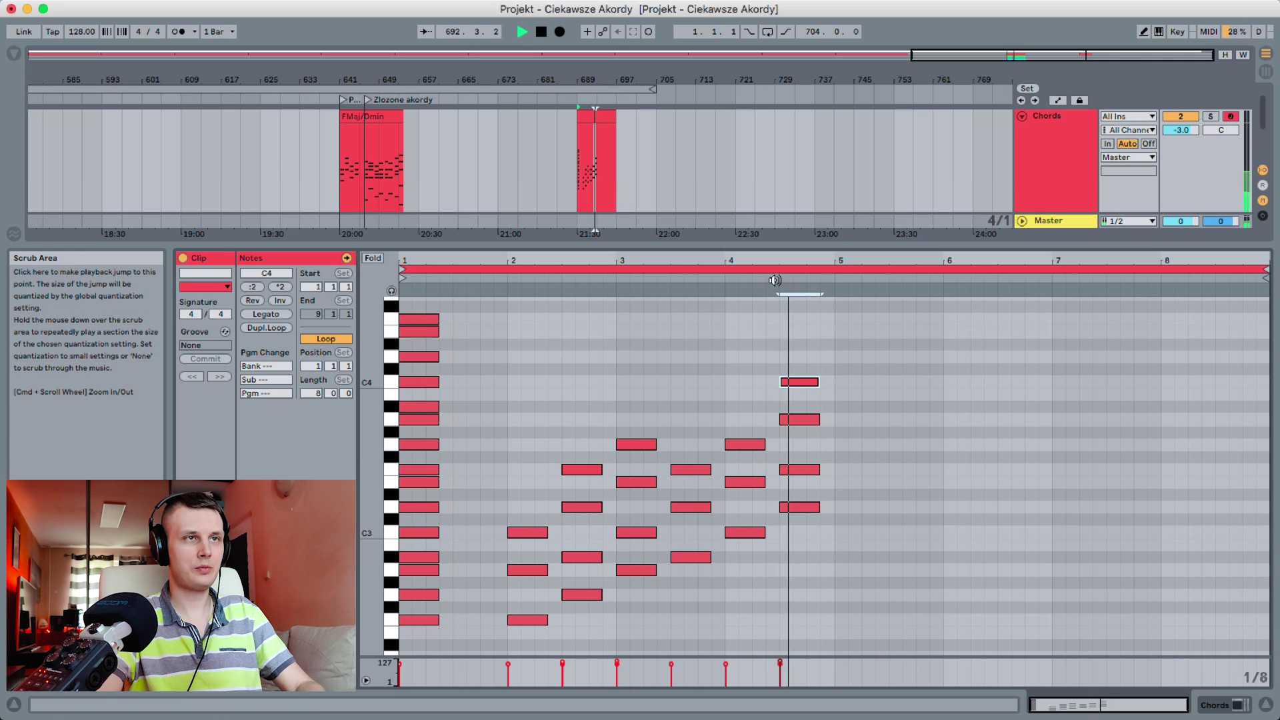
pyautogui.press('space')
# Remove the C4 from the chord in the middle of bar 4 for comparison and put it back
pyautogui.doubleClick(804, 382)
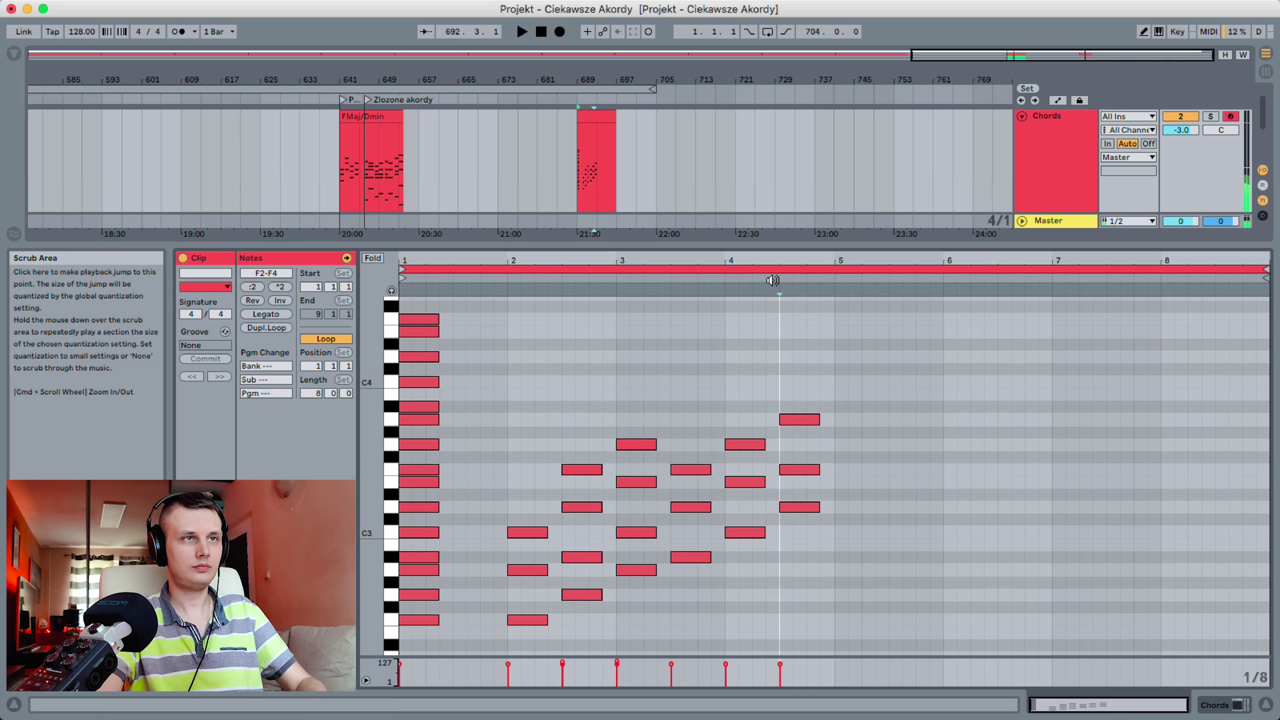
pyautogui.doubleClick(779, 381)
pyautogui.press('Right')
pyautogui.click(817, 395)
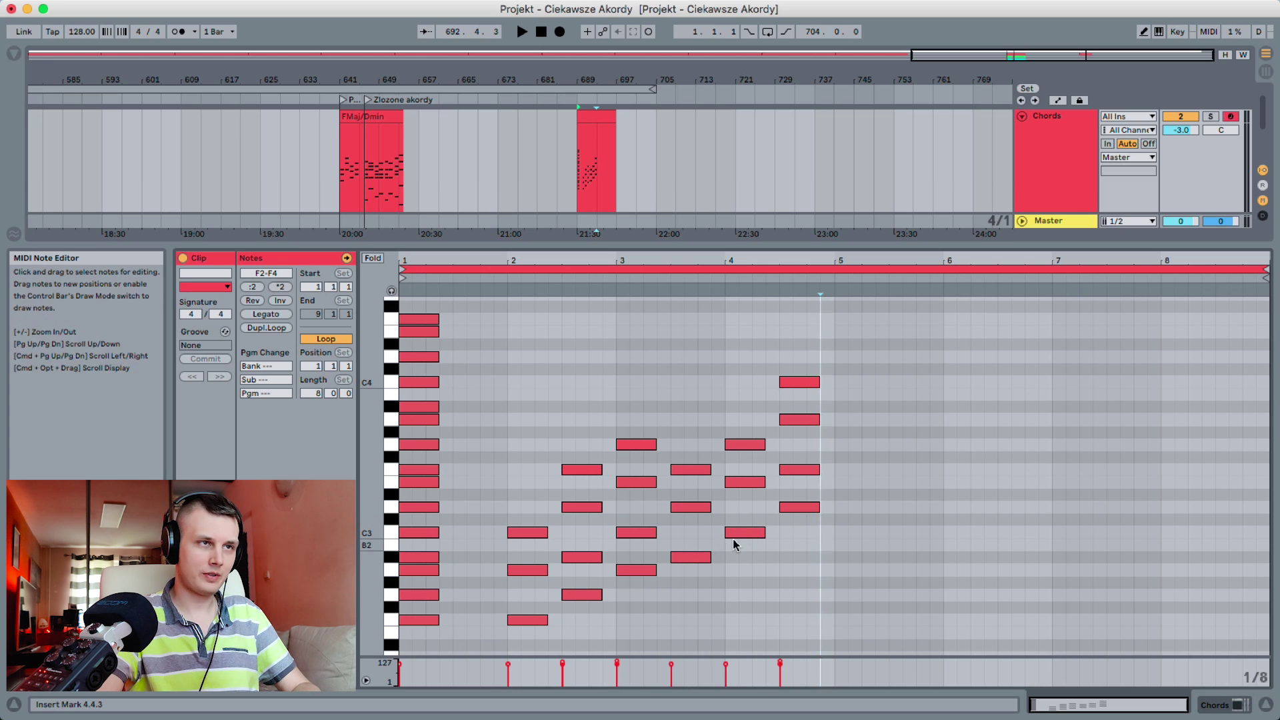
# Shift the F2 root of the bar 2 triad up an octave and back down
pyautogui.click(798, 510)
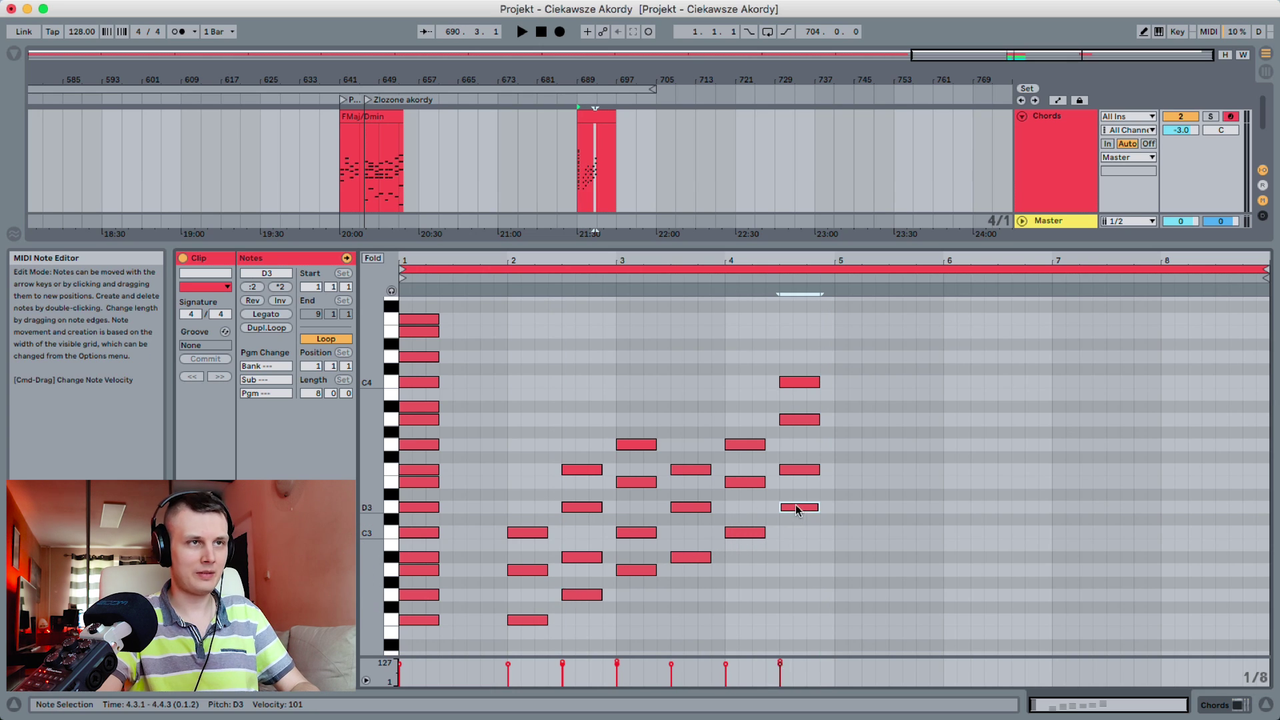
pyautogui.click(780, 578)
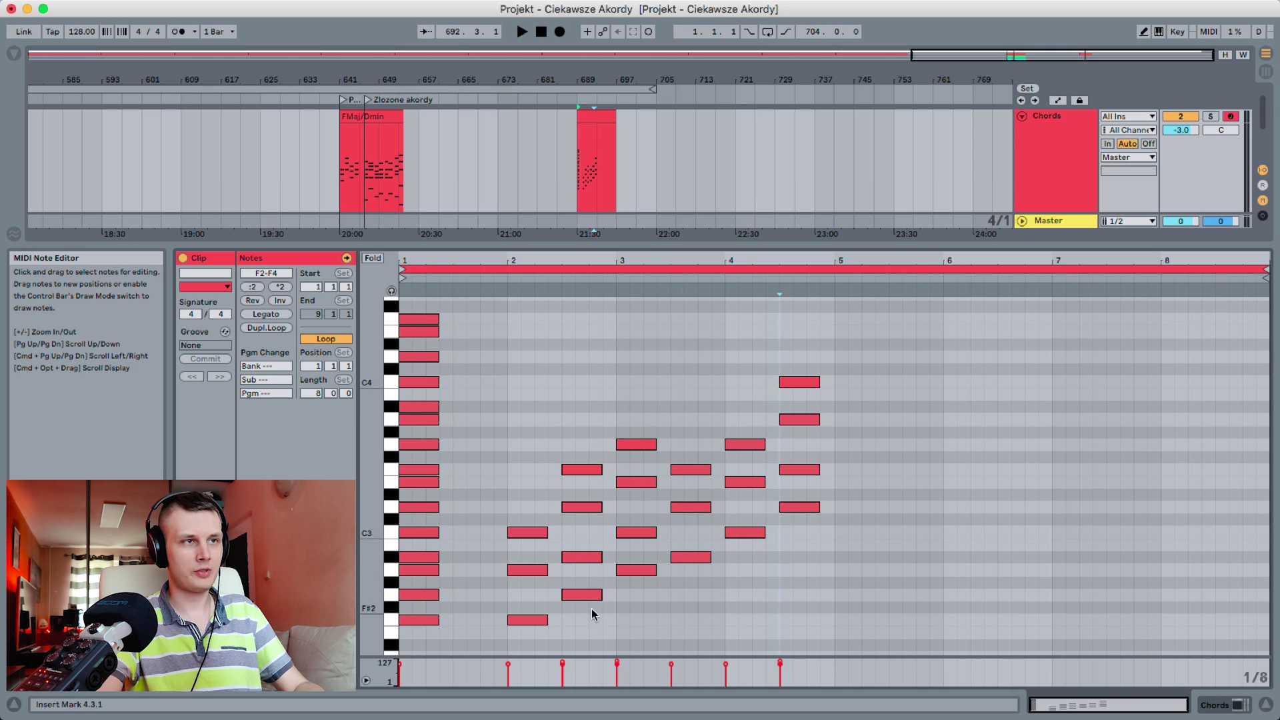
pyautogui.click(533, 619)
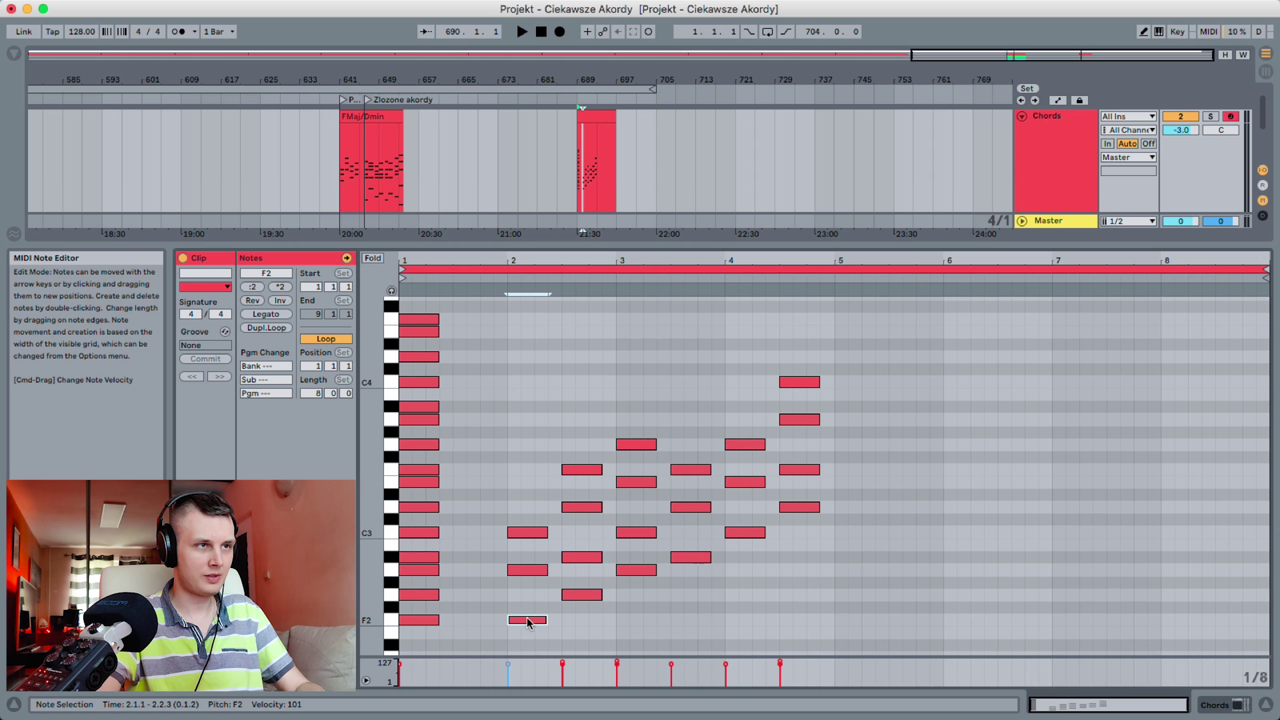
pyautogui.hotkey('shift', 'Up')
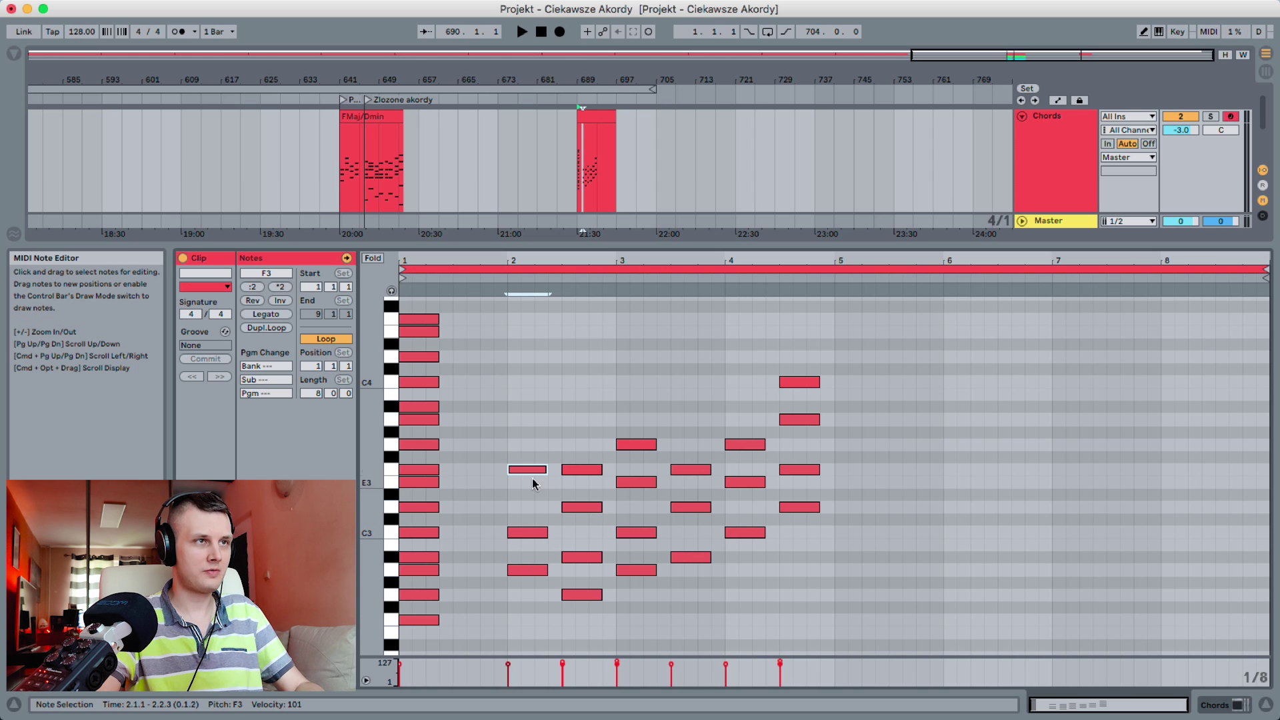
pyautogui.hotkey('shift', 'Down')
# Shift the F3 seventh in the middle of bar 2 down an octave and back up
pyautogui.click(585, 471)
pyautogui.hotkey('shift', 'Down')
pyautogui.hotkey('shift', 'Up')
pyautogui.click(580, 490)
# Shift the G3 seventh of the bar 3 chord down an octave and back up
pyautogui.click(631, 532)
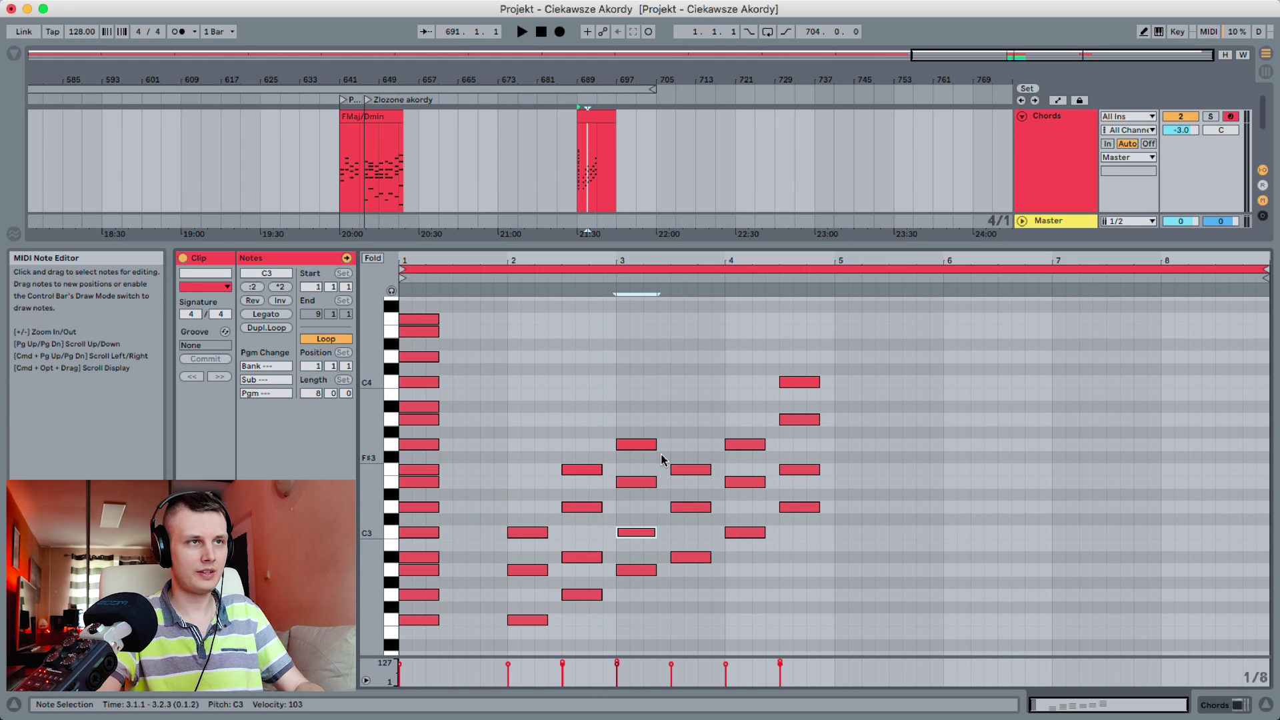
pyautogui.click(637, 445)
pyautogui.hotkey('shift', 'Down')
pyautogui.hotkey('shift', 'Up')
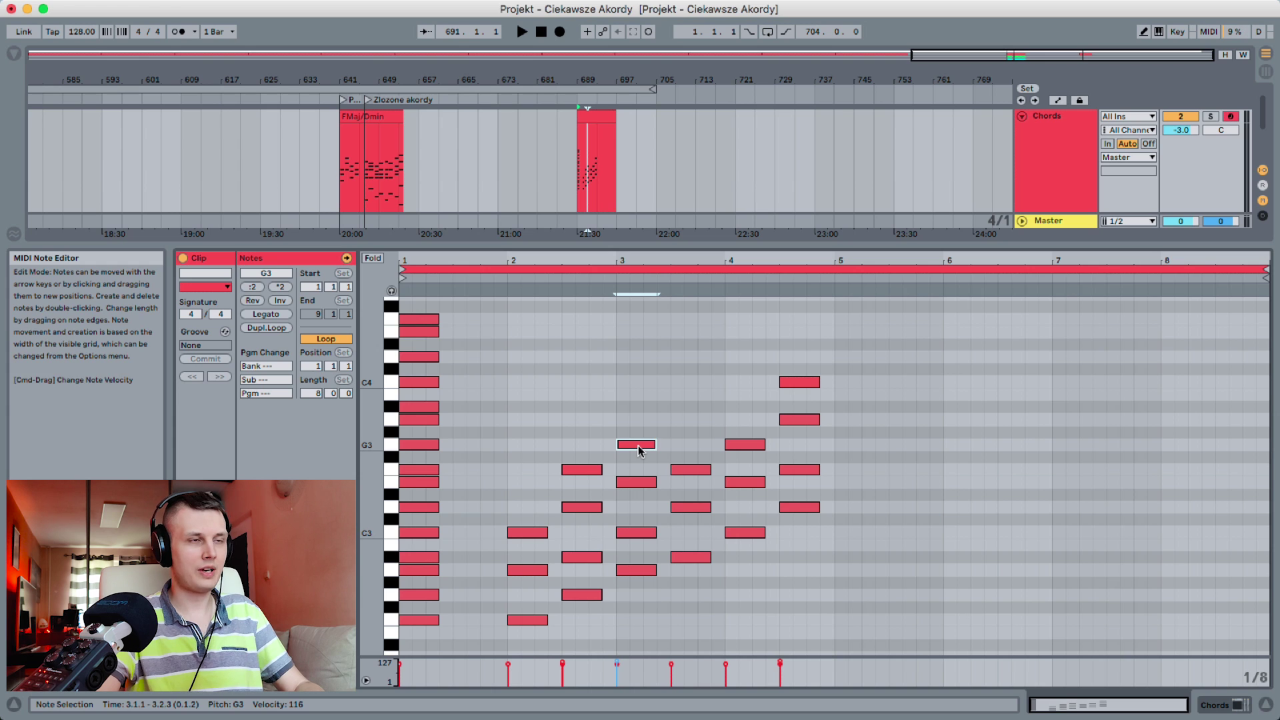
pyautogui.click(691, 456)
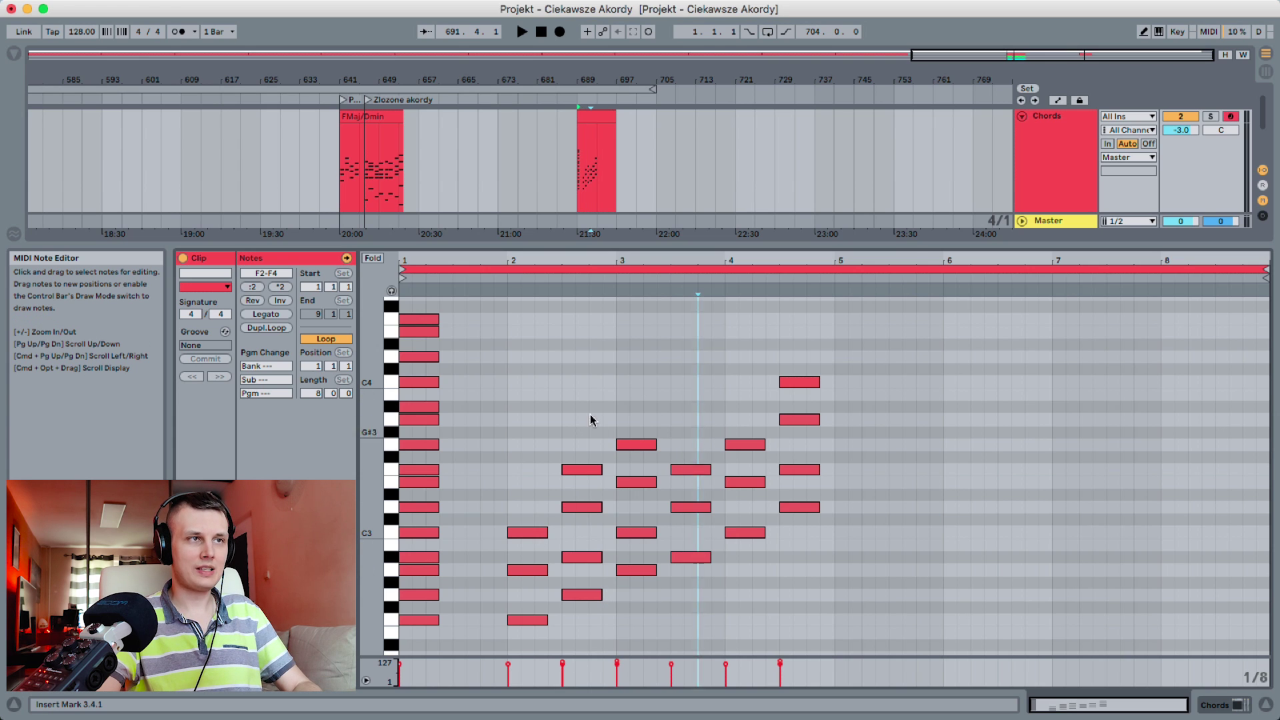
# Sound the top notes of the chords from the middle of bar 2 up to bar 4, and back down to bar 2
pyautogui.click(590, 468)
pyautogui.click(636, 445)
pyautogui.click(690, 469)
pyautogui.click(745, 444)
pyautogui.click(694, 469)
pyautogui.click(645, 446)
pyautogui.click(582, 470)
pyautogui.click(519, 532)
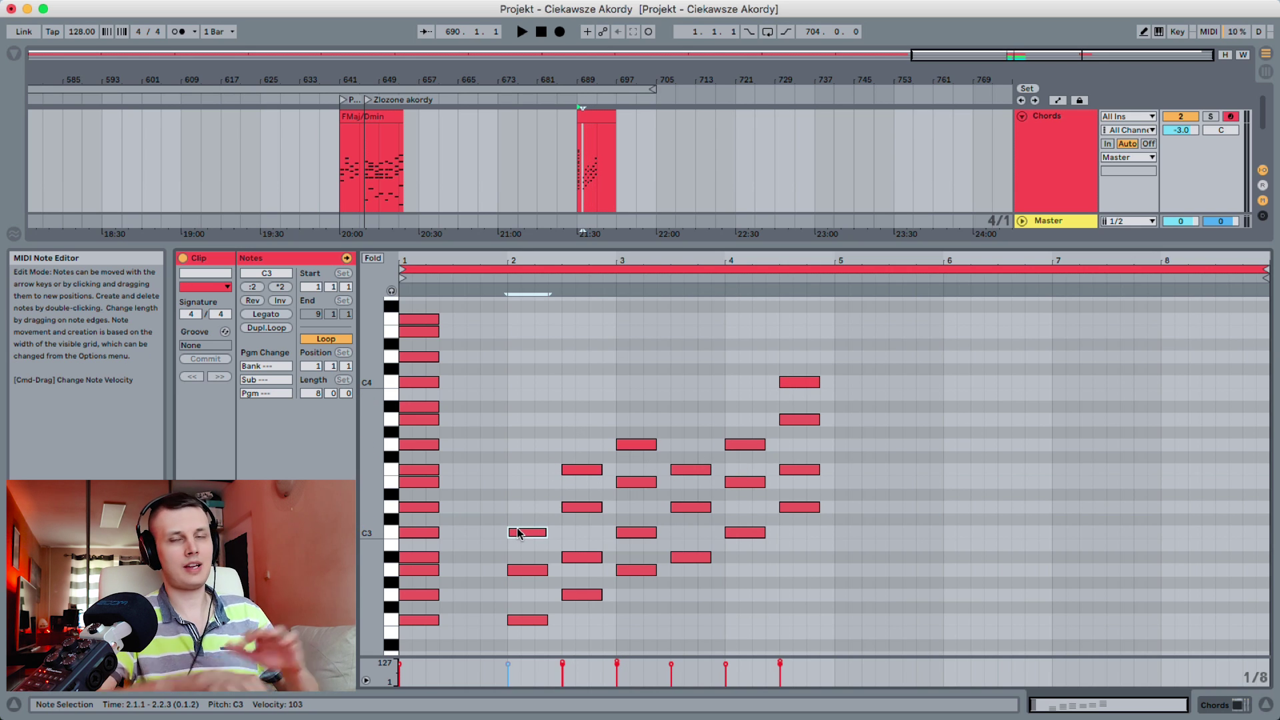
pyautogui.click(734, 368)
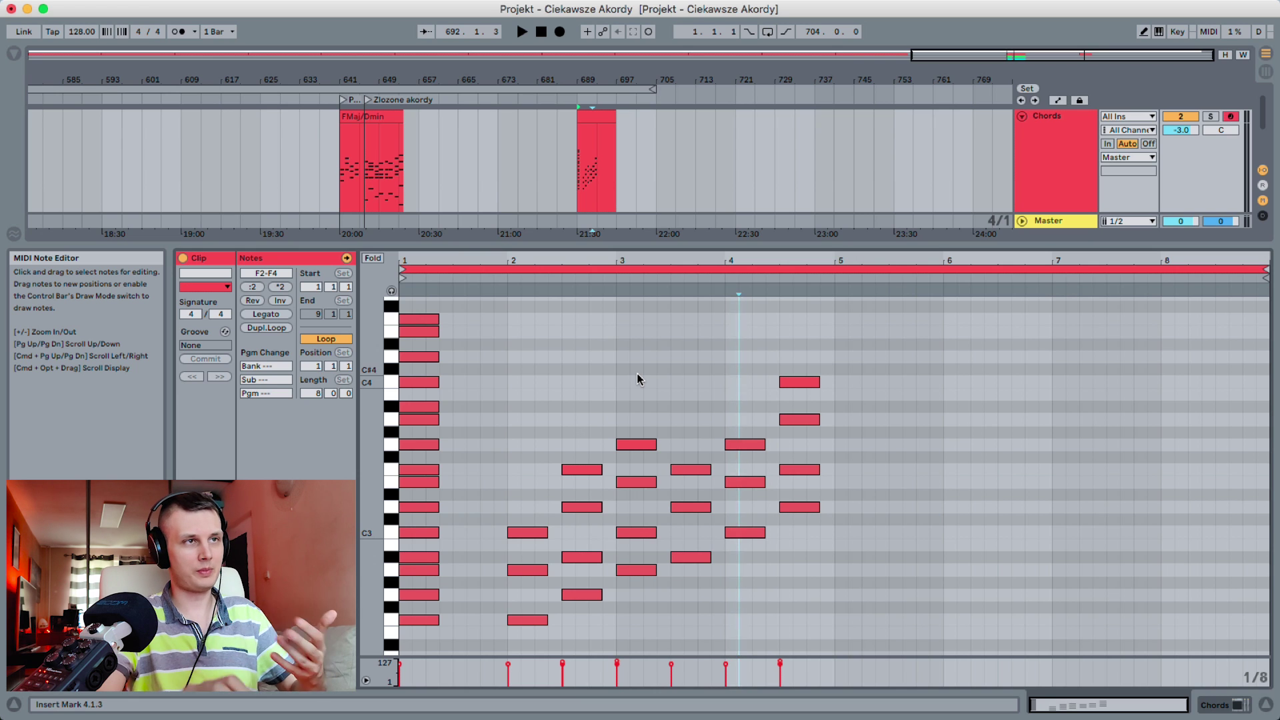
# Copy the FMaj/Dmin clip on the Chords track to bar 737 and extend the copy to bar 913
pyautogui.click(1235, 706)
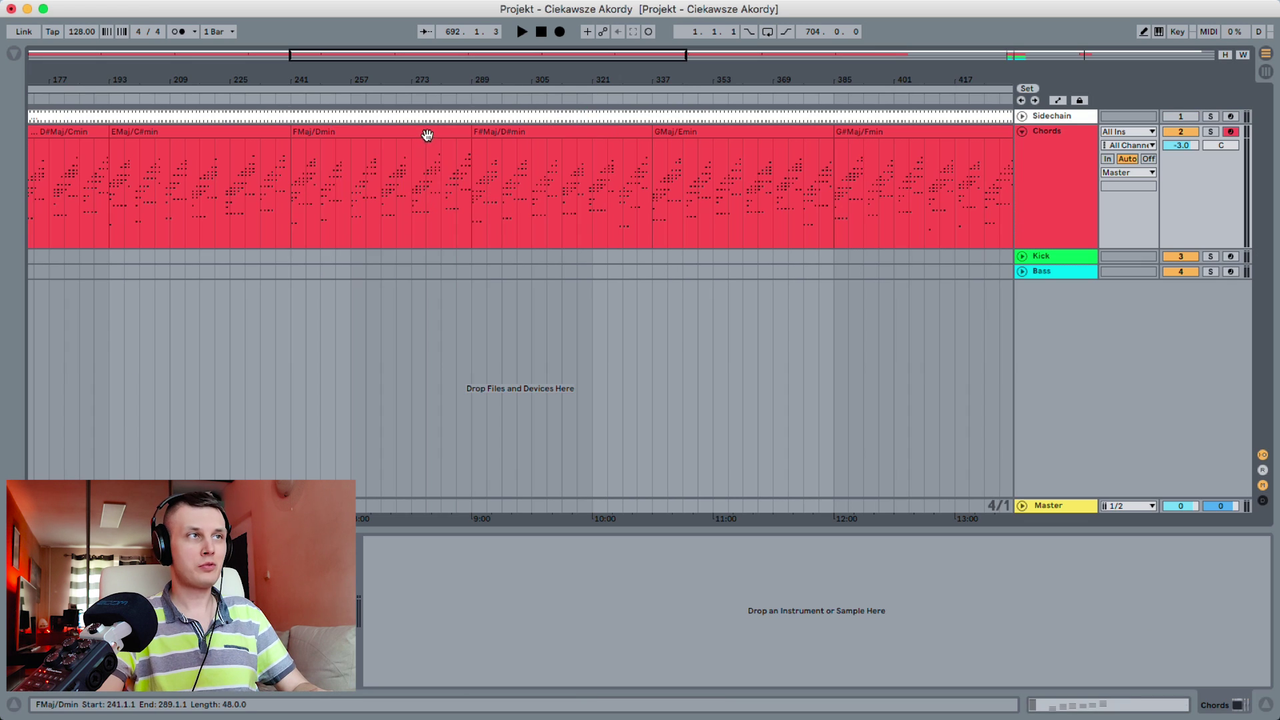
pyautogui.click(425, 133)
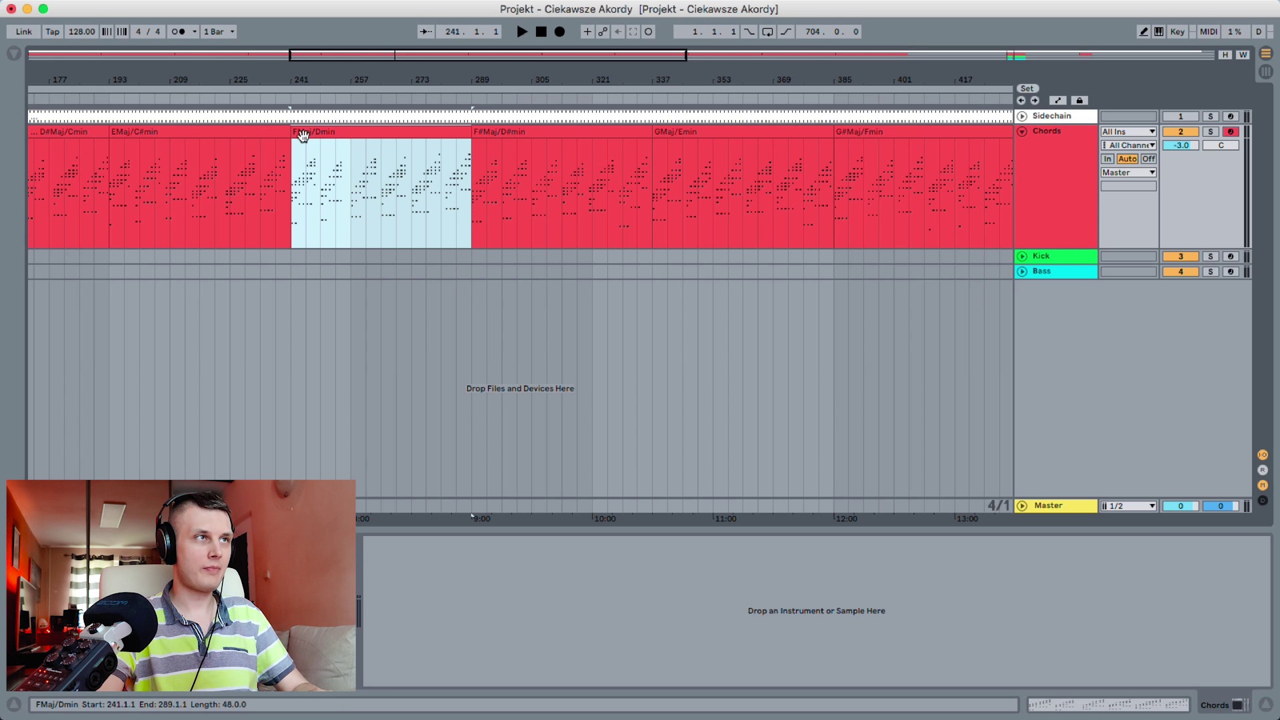
pyautogui.scroll(-3, 374, 141)
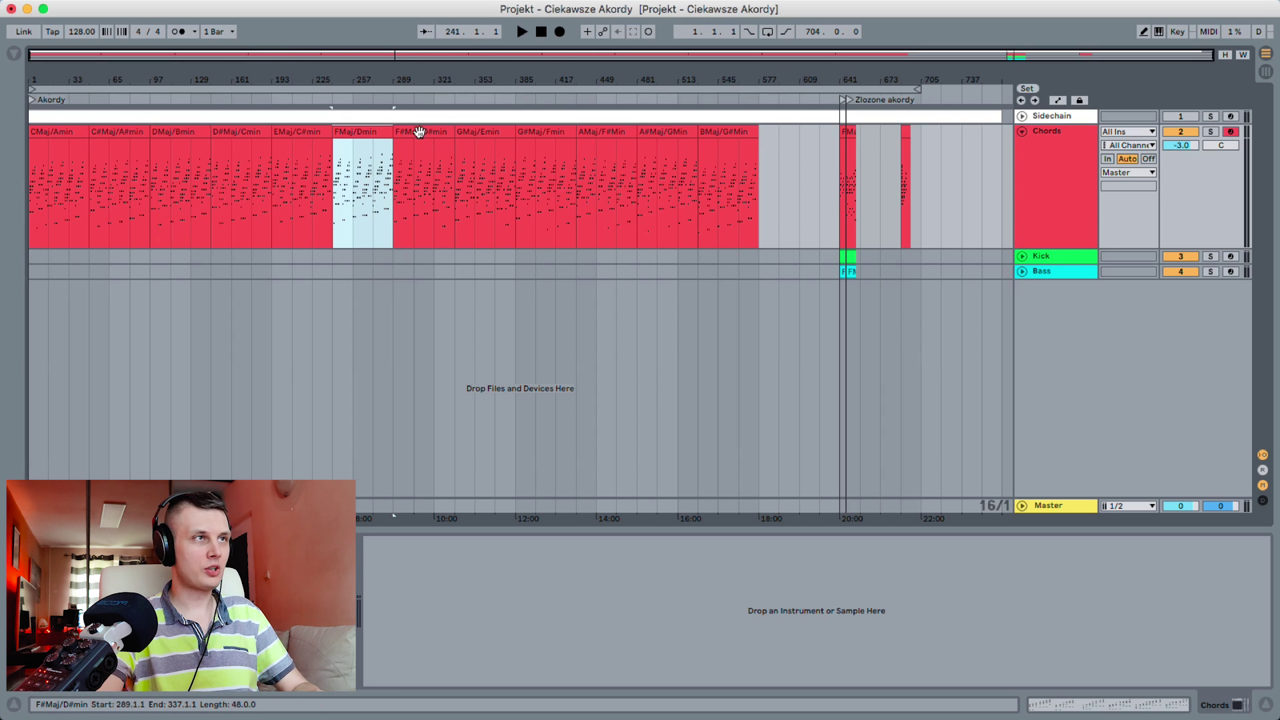
pyautogui.moveTo(356, 130); pyautogui.dragTo(989, 186)
pyautogui.click(815, 187)
pyautogui.click(914, 132)
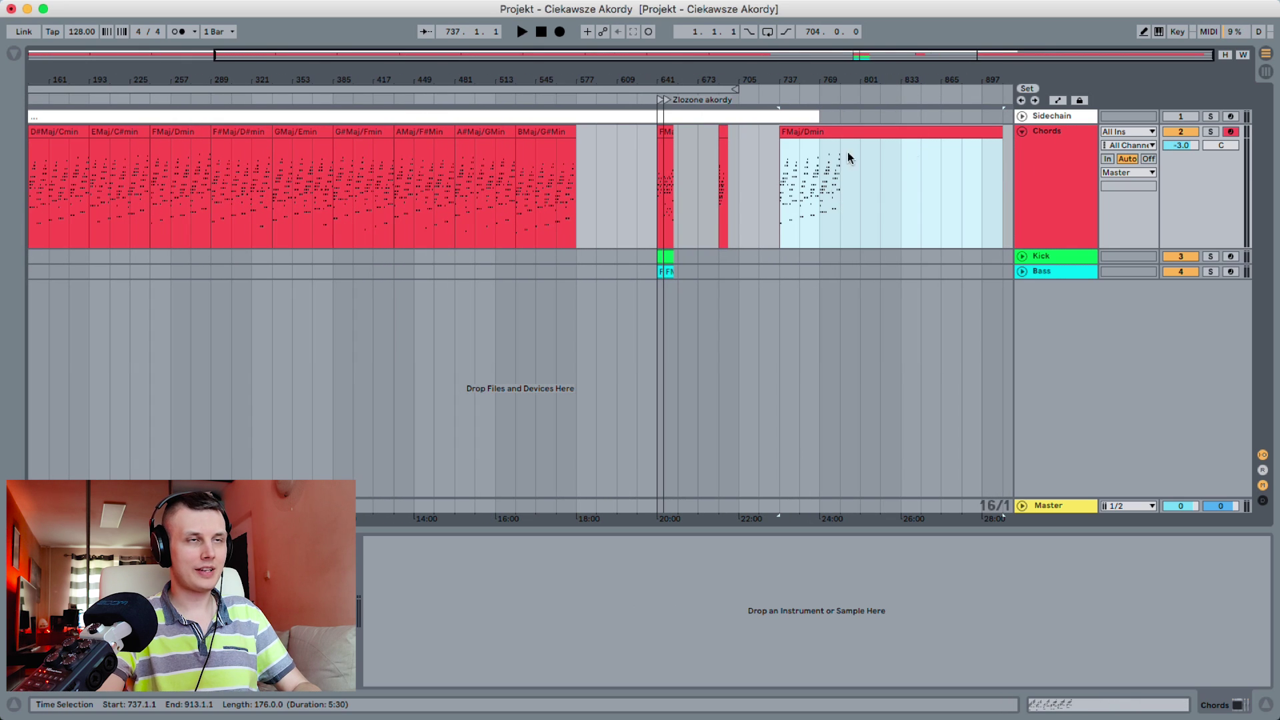
# Extend the Sidechain clip to bar 945 and open the copied FMaj/Dmin clip for note editing
pyautogui.moveTo(817, 116); pyautogui.dragTo(1040, 118)
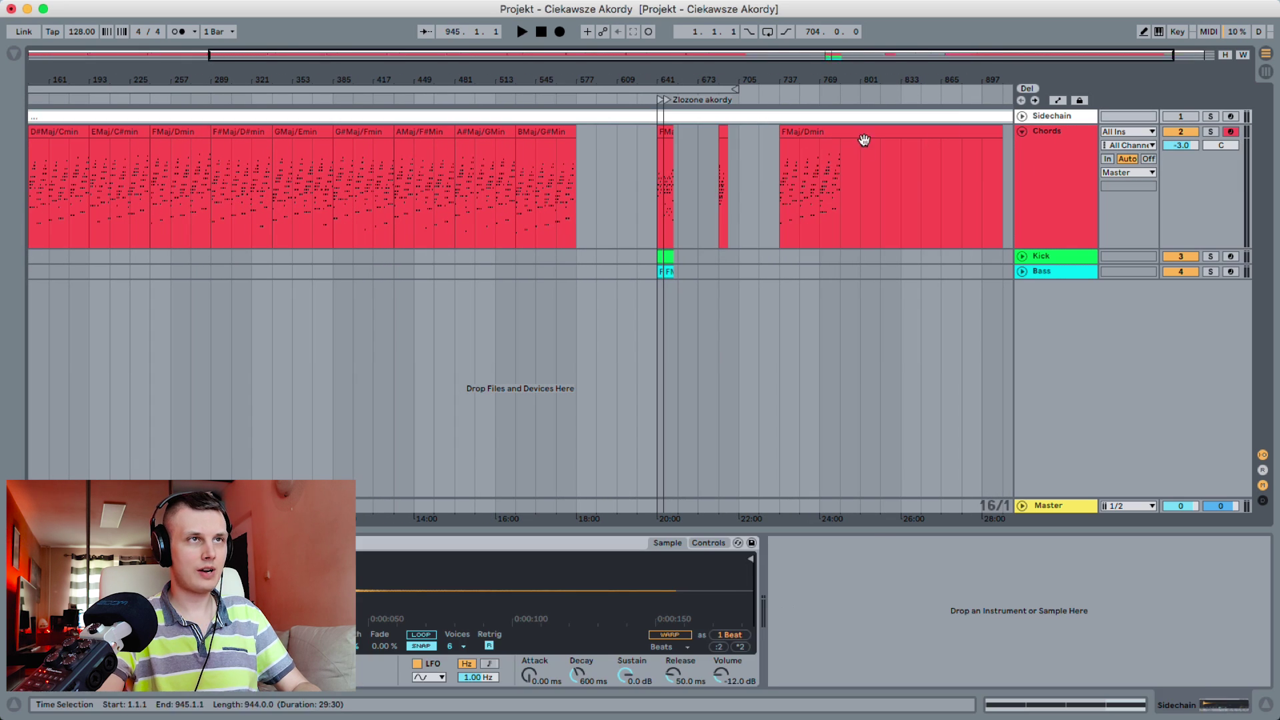
pyautogui.click(867, 133)
pyautogui.click(1075, 694)
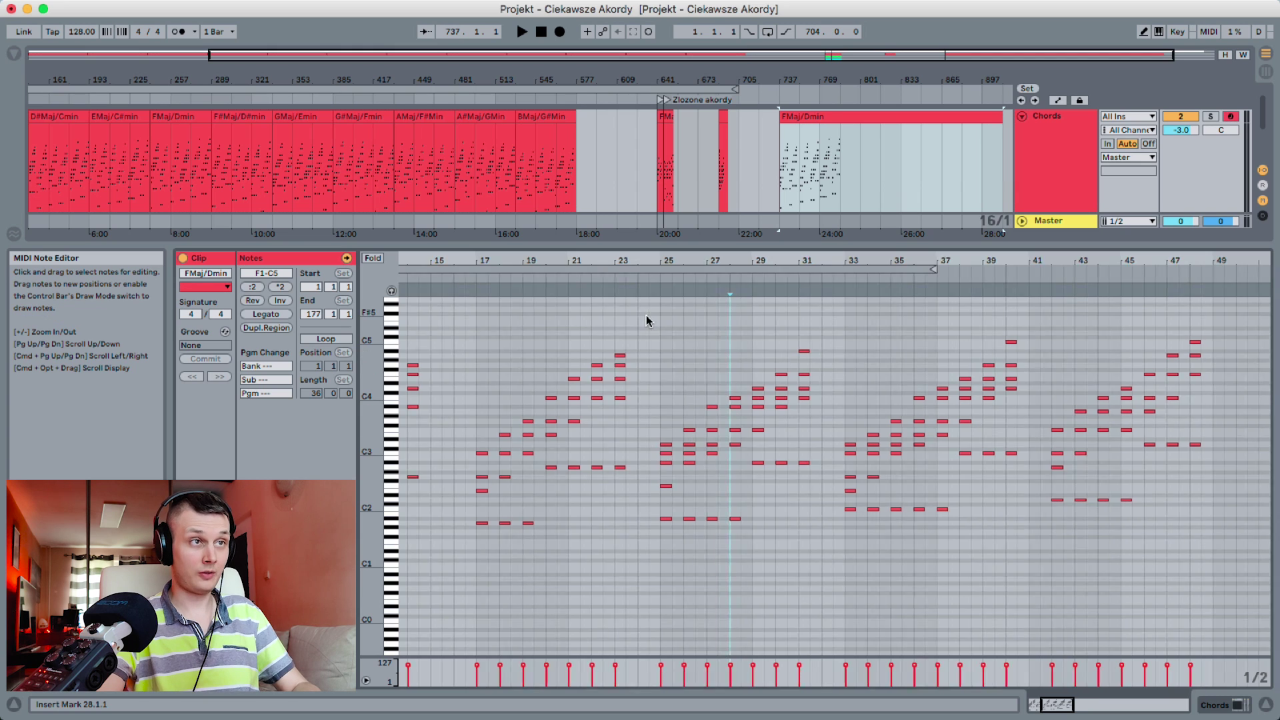
# Play the first chord group at the start of the copied clip, bars 1 to 7
pyautogui.hscroll(-5, 646, 321)
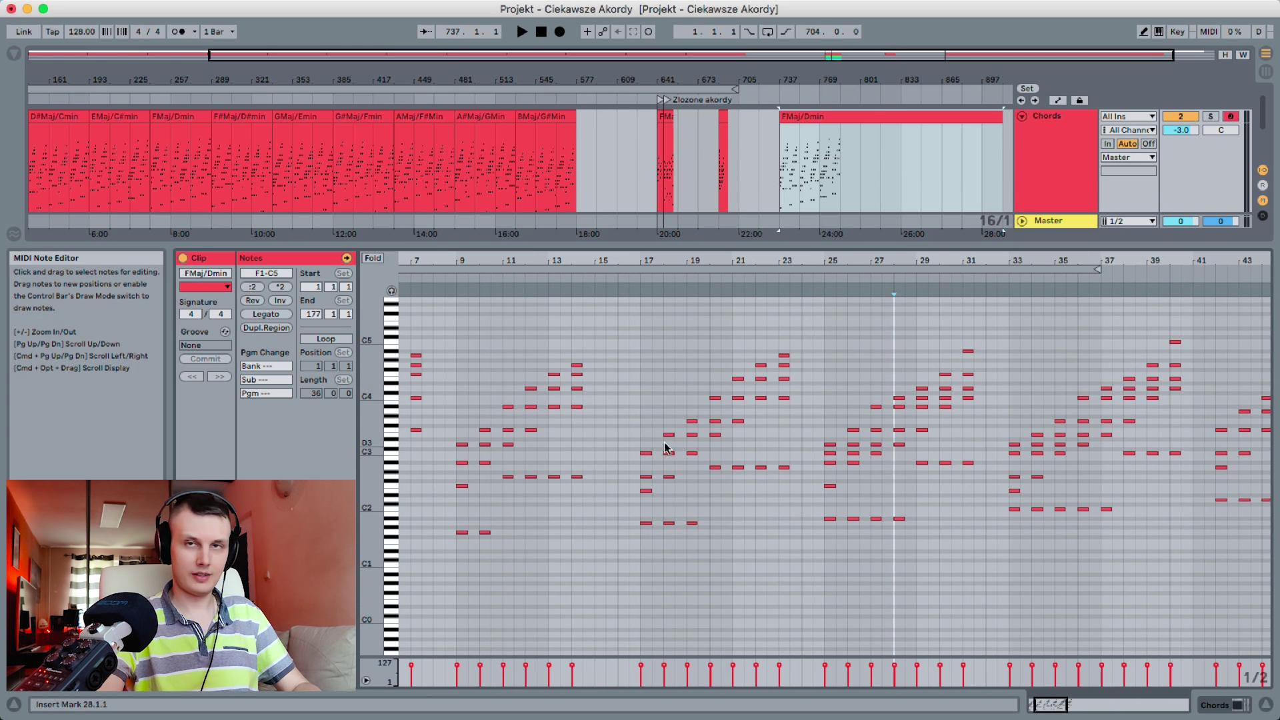
pyautogui.hscroll(-4, 665, 447)
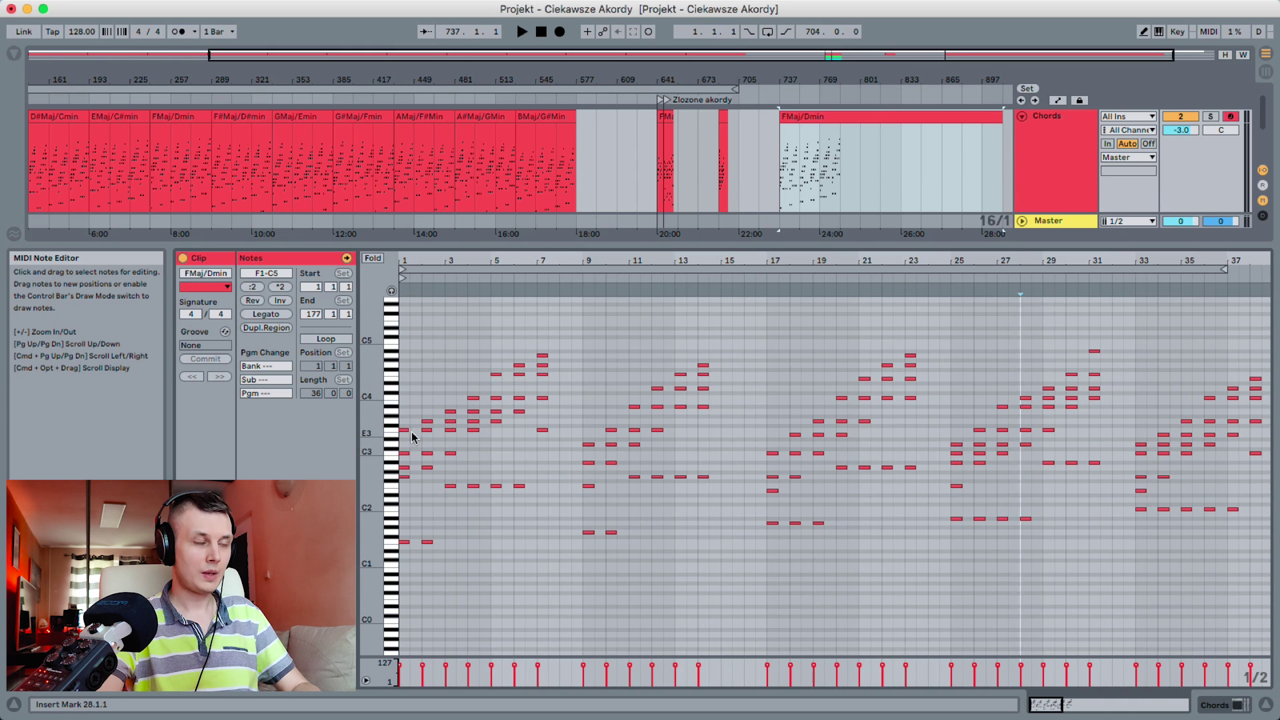
pyautogui.click(400, 342)
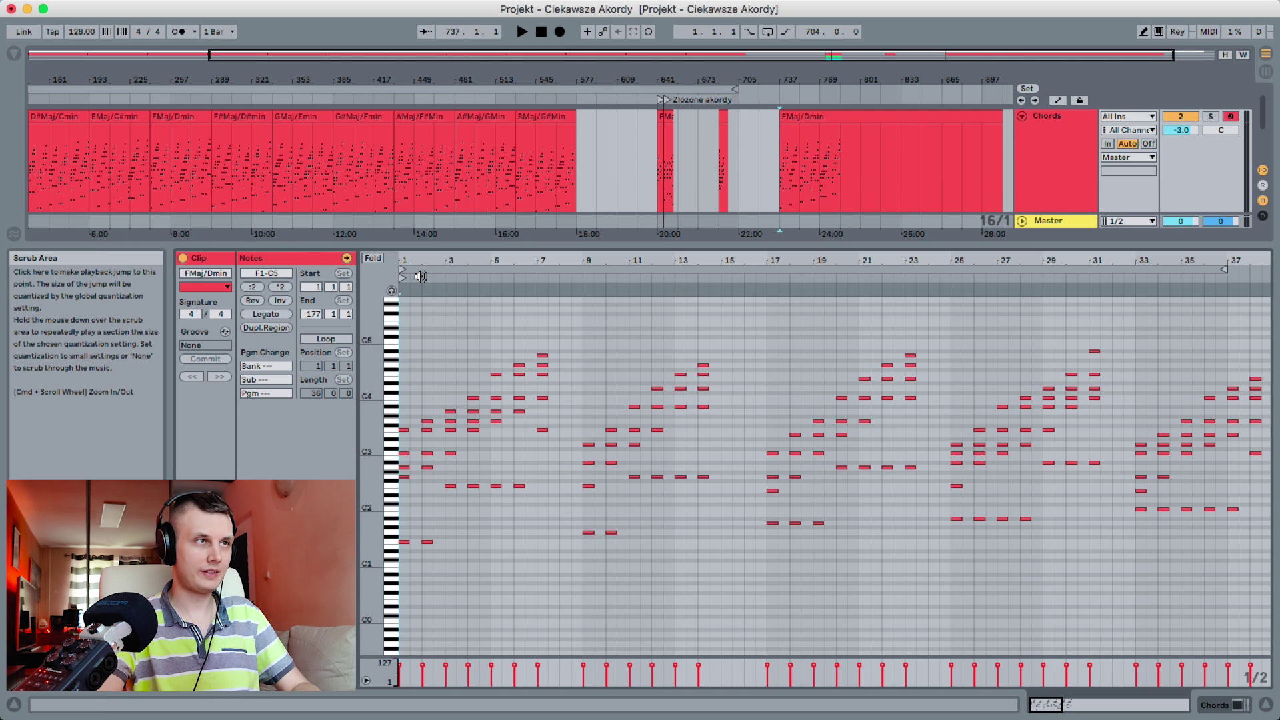
pyautogui.press('space')
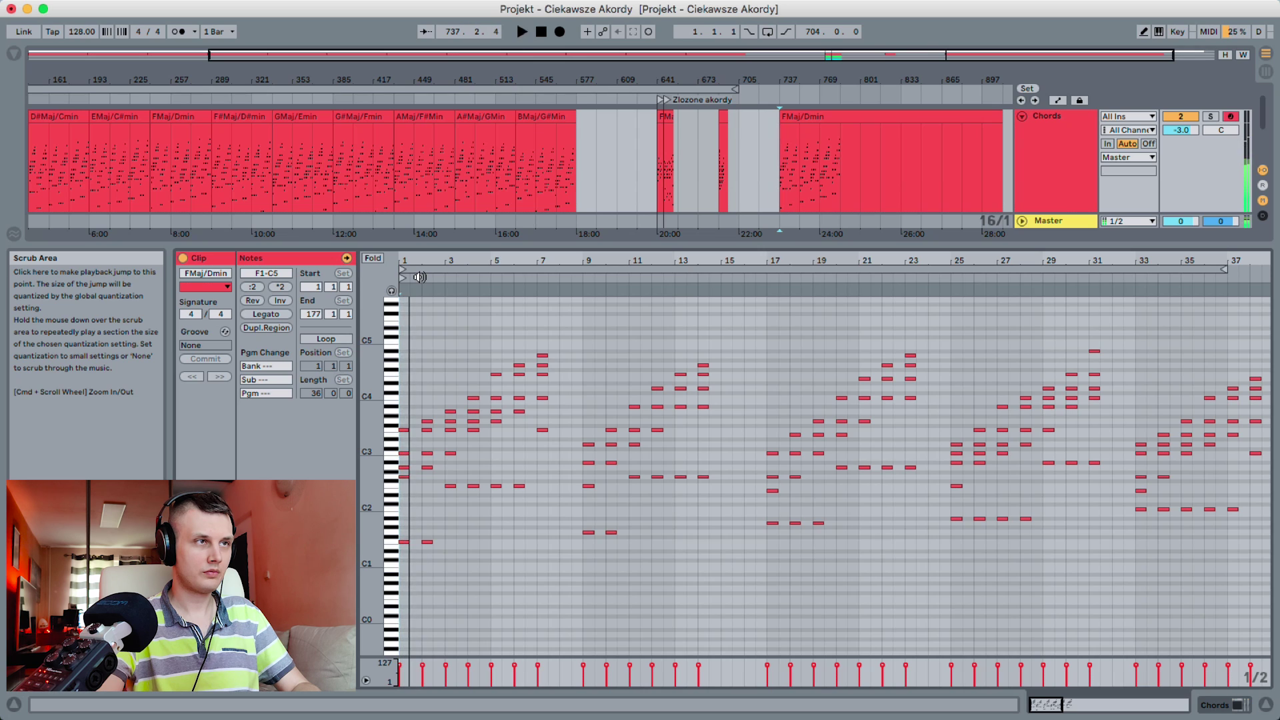
pyautogui.press('space')
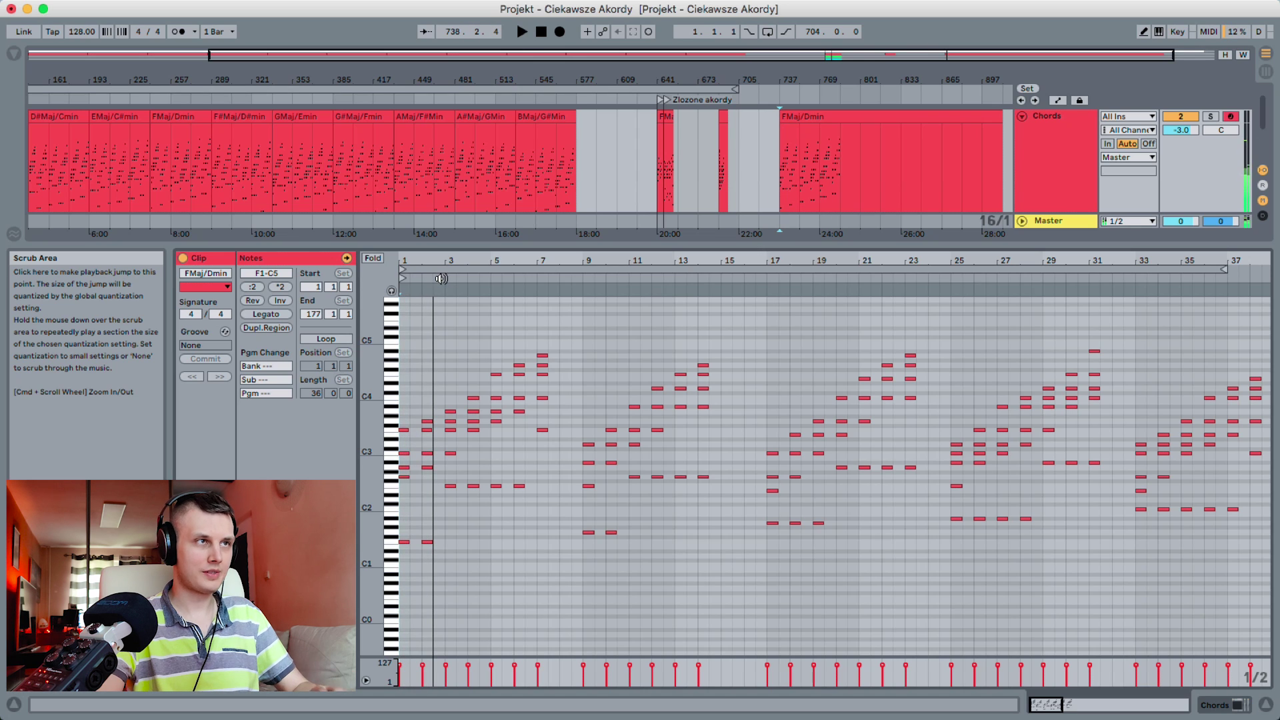
pyautogui.click(441, 278)
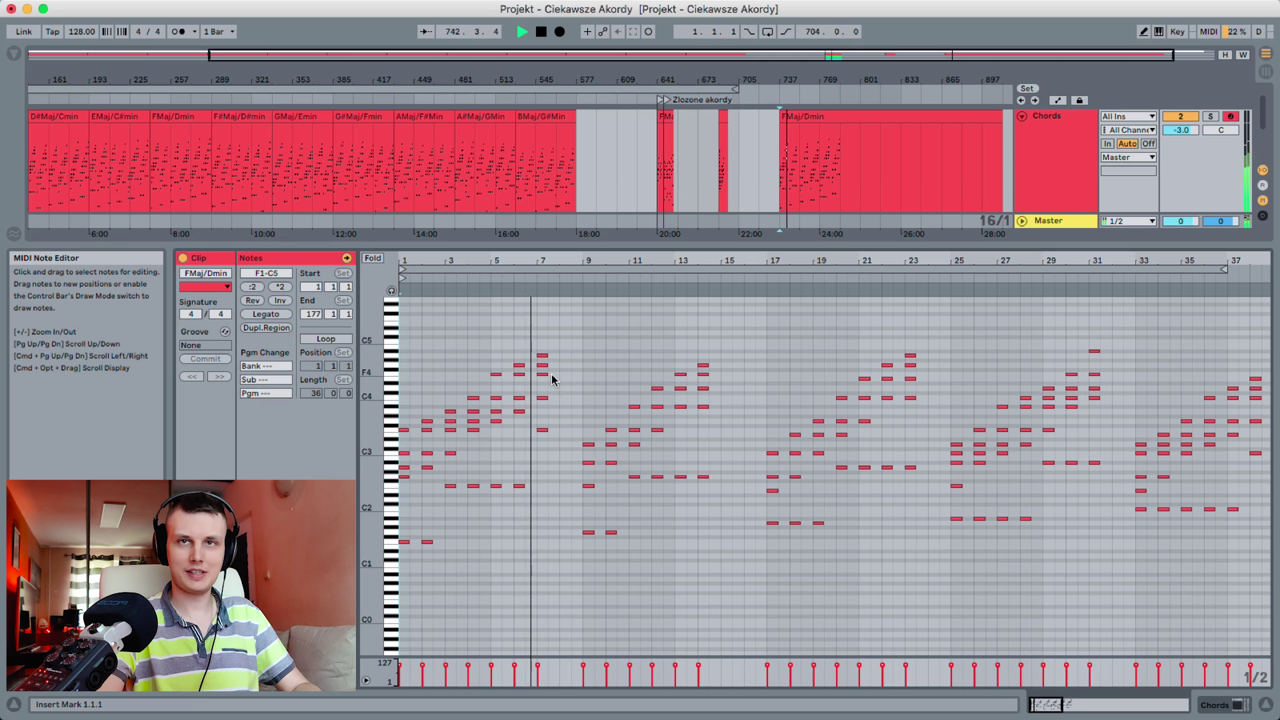
pyautogui.press('space')
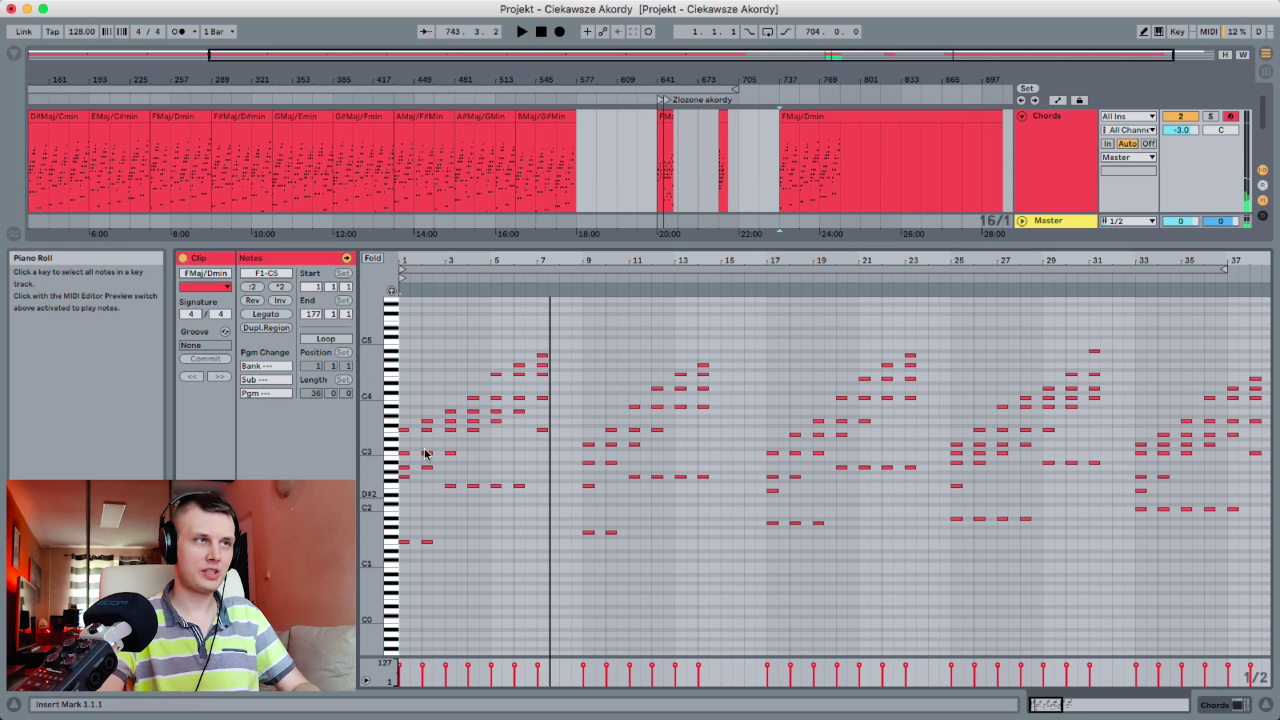
# Examine the chord groups across the whole clip, marking notes in the groups that begin at bars 25, 1, 33 and 42
pyautogui.click(515, 366)
pyautogui.click(712, 578)
pyautogui.press('-')
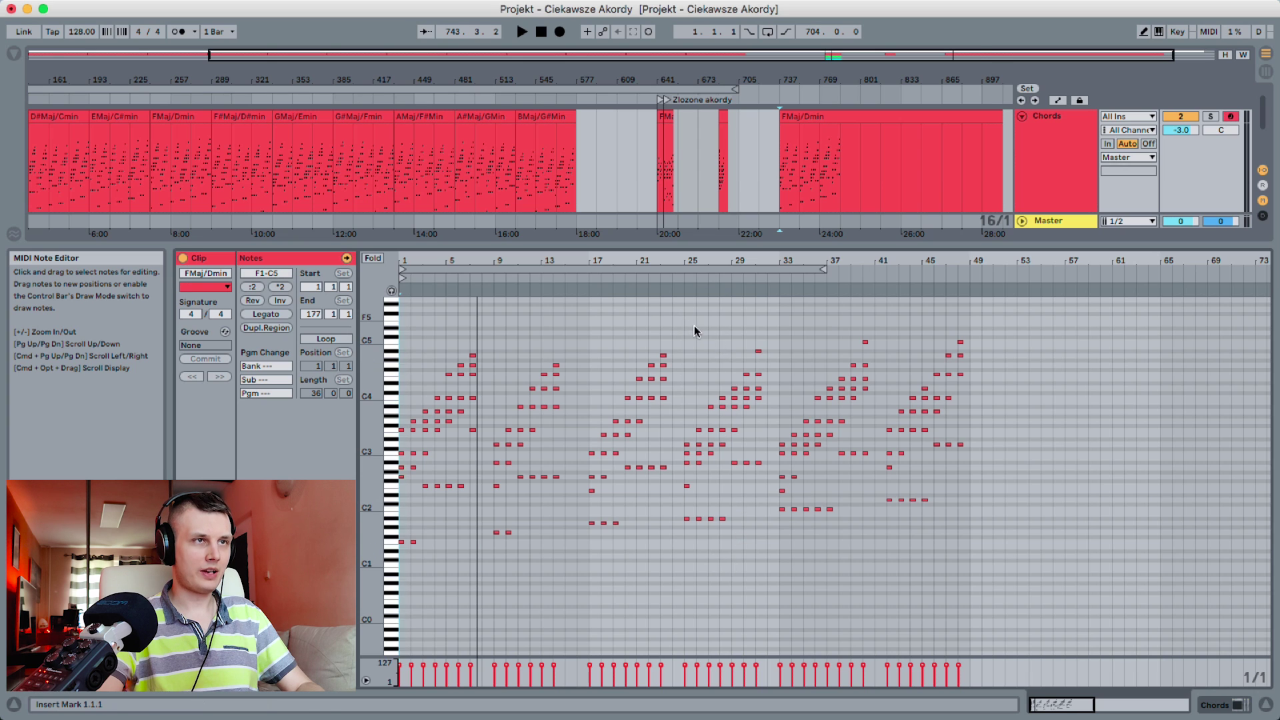
pyautogui.moveTo(690, 317); pyautogui.dragTo(757, 566)
pyautogui.moveTo(408, 323); pyautogui.dragTo(461, 593)
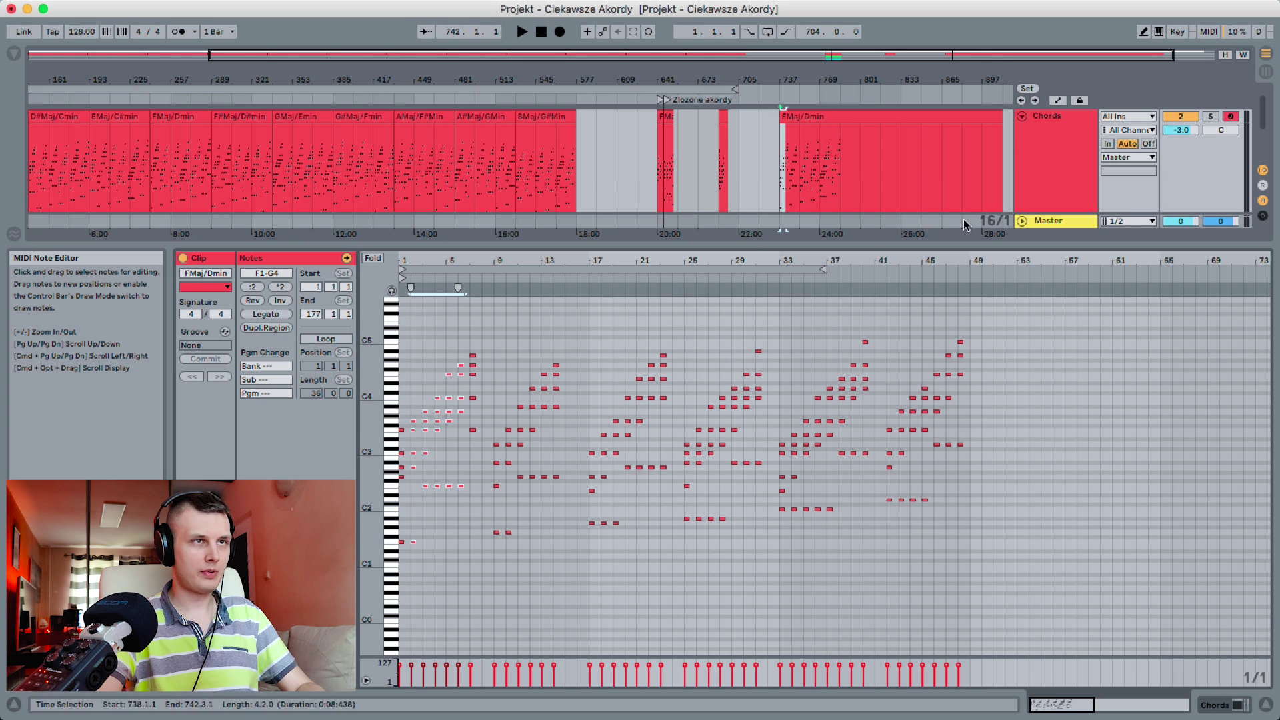
pyautogui.moveTo(802, 312); pyautogui.dragTo(841, 497)
pyautogui.moveTo(892, 309); pyautogui.dragTo(954, 538)
pyautogui.click(1089, 453)
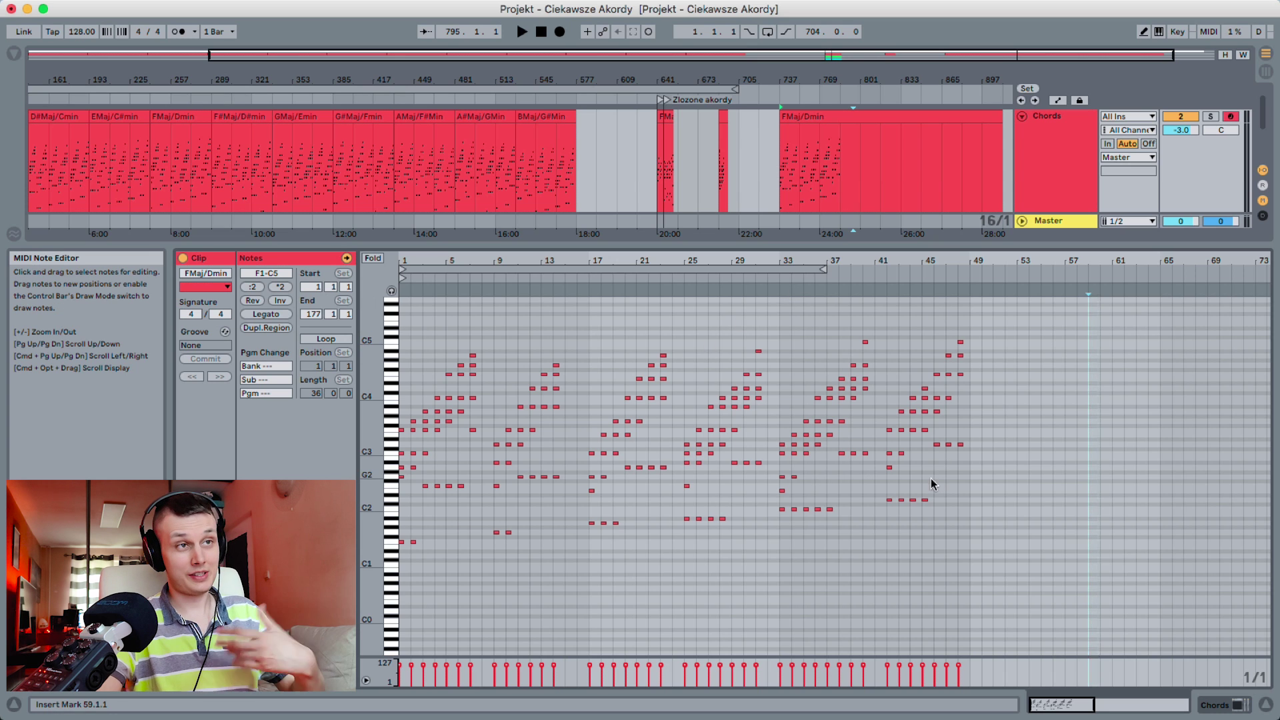
# Play the chords at bars 25 and 26 of the clip
pyautogui.moveTo(733, 257); pyautogui.dragTo(630, 257)
pyautogui.hscroll(-2, 580, 283)
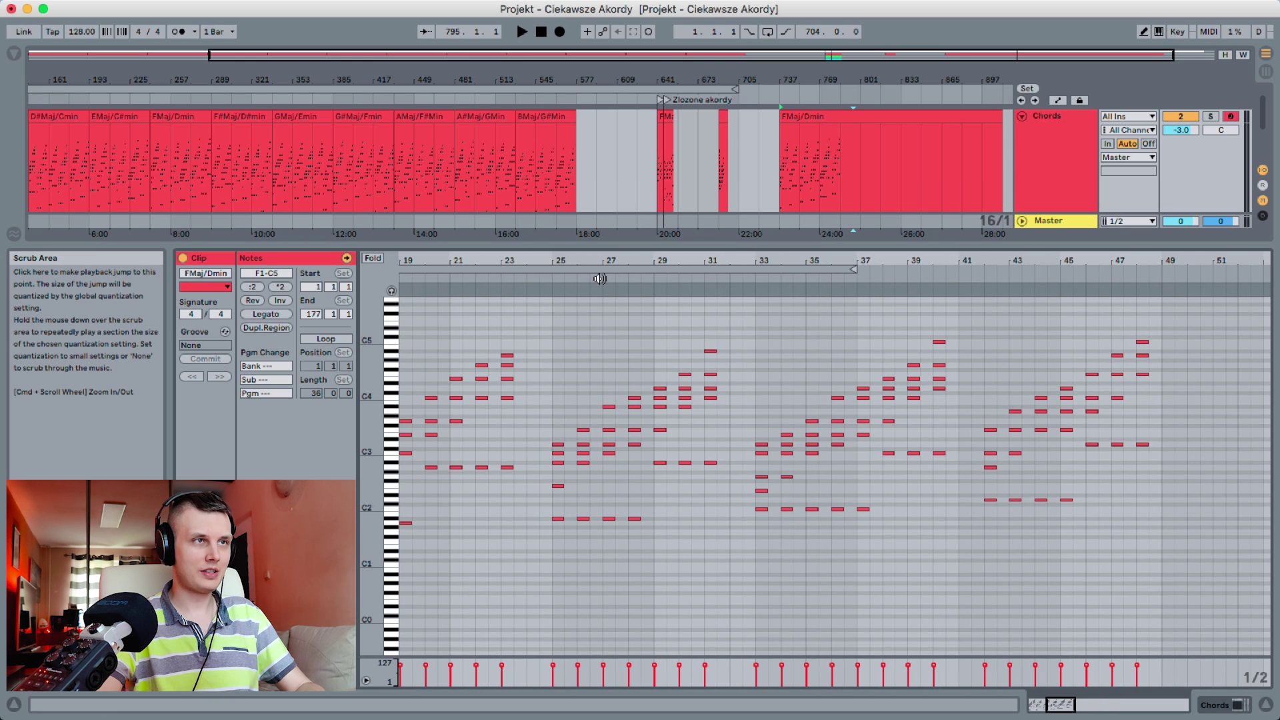
pyautogui.press('space')
pyautogui.click(571, 279)
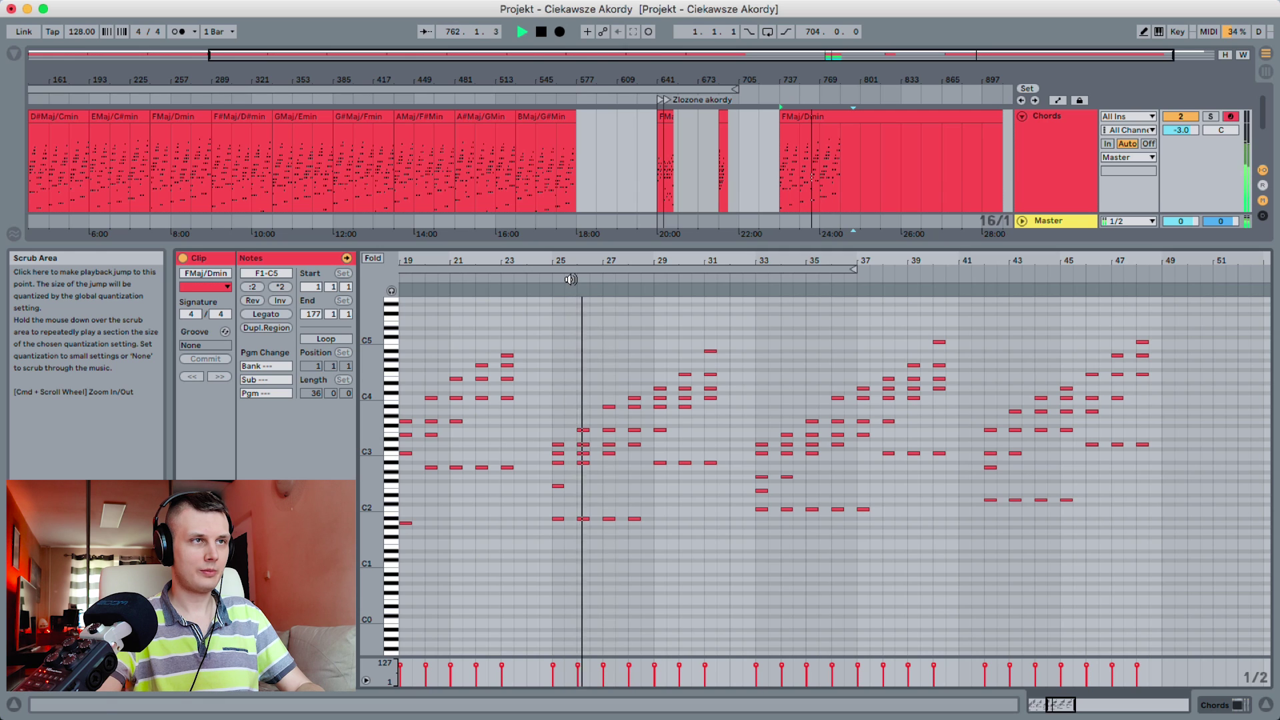
pyautogui.press('space')
# Copy the A#1–A#3 chord from bar 27 to bar 53 and play the copy
pyautogui.moveTo(609, 375); pyautogui.dragTo(604, 576)
pyautogui.hscroll(10, 777, 480)
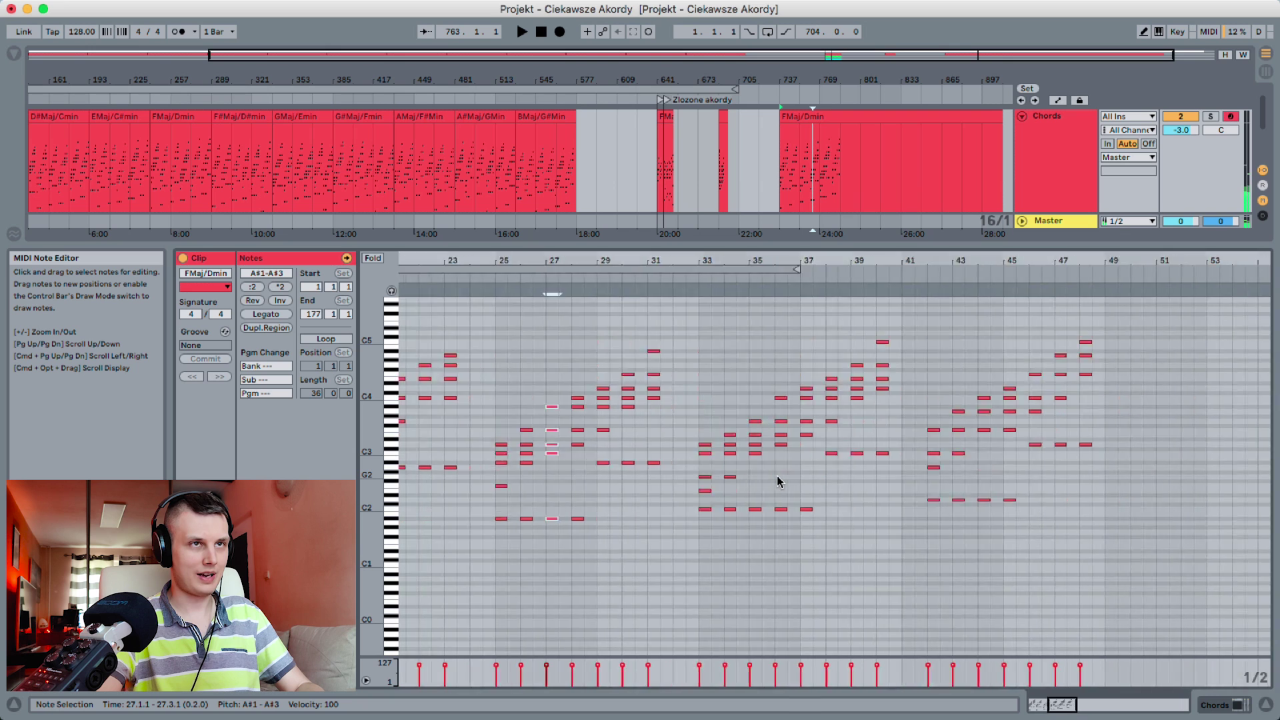
pyautogui.hscroll(-4, 762, 402)
pyautogui.click(848, 387)
pyautogui.press('super+v')
pyautogui.click(846, 282)
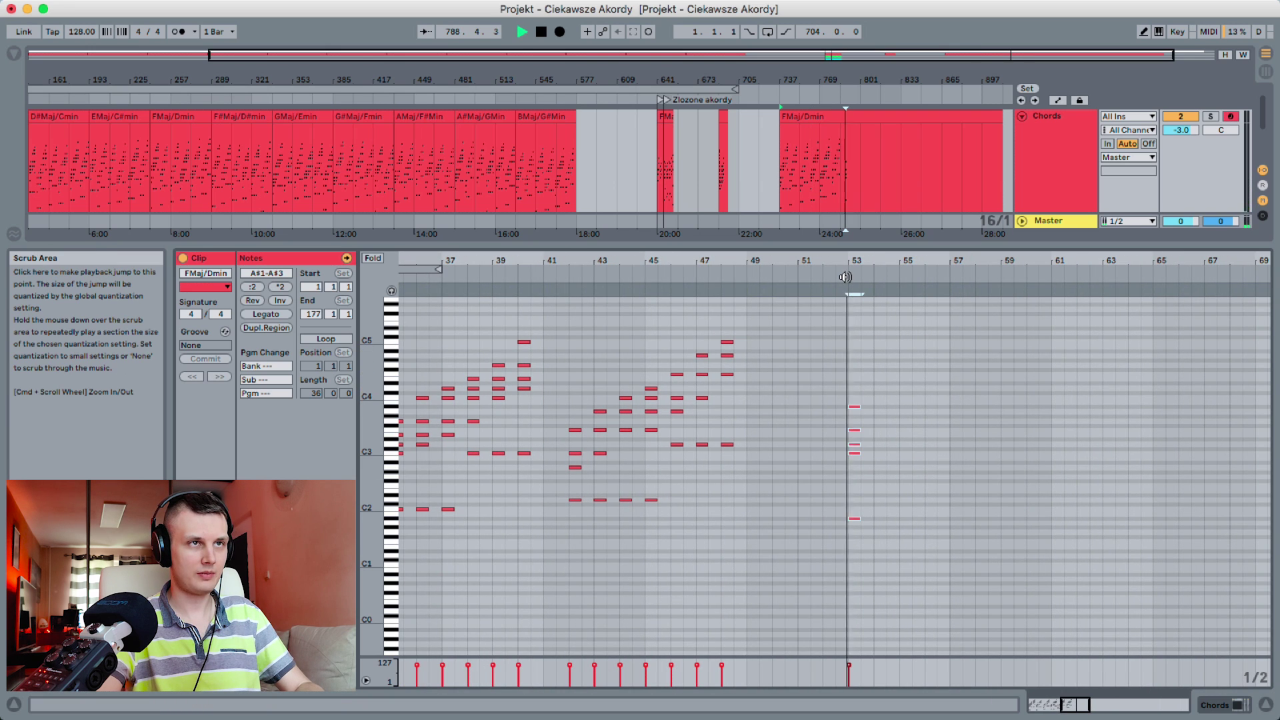
pyautogui.press('space')
pyautogui.hscroll(-1, 932, 441)
pyautogui.click(939, 473)
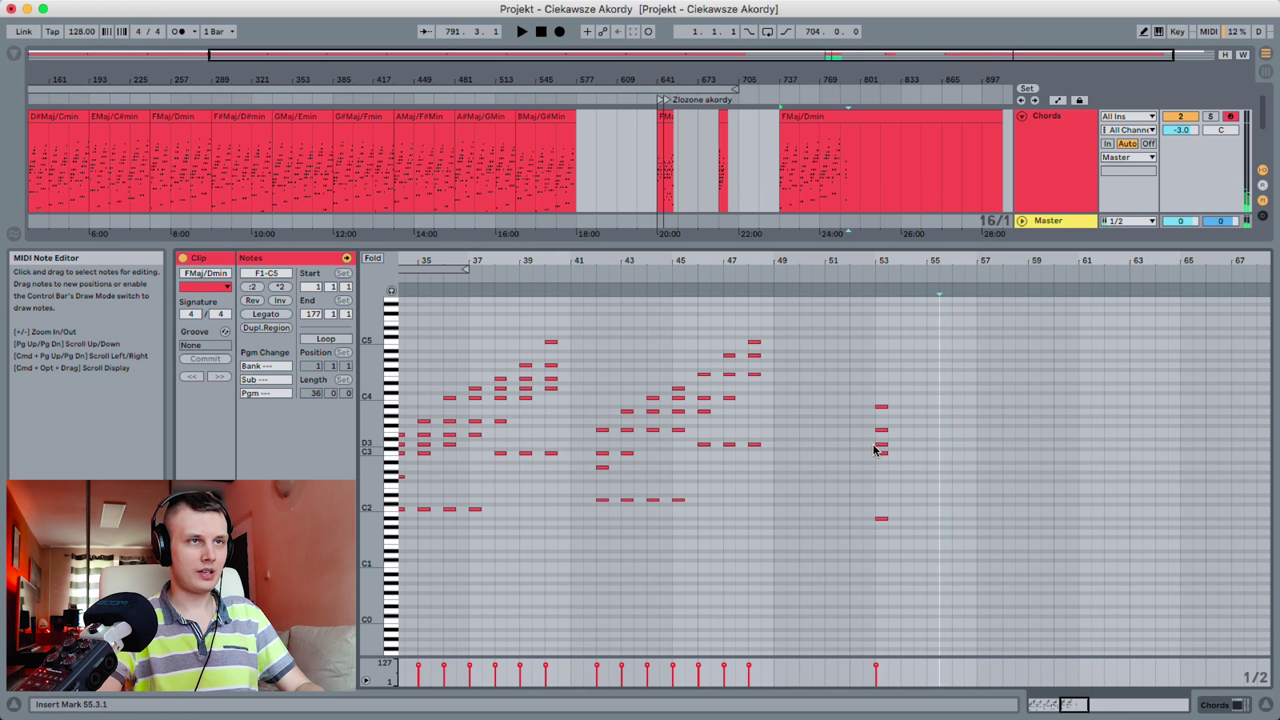
# Audition the chord at bar 27 again and the chord at bar 3
pyautogui.hscroll(-10, 879, 440)
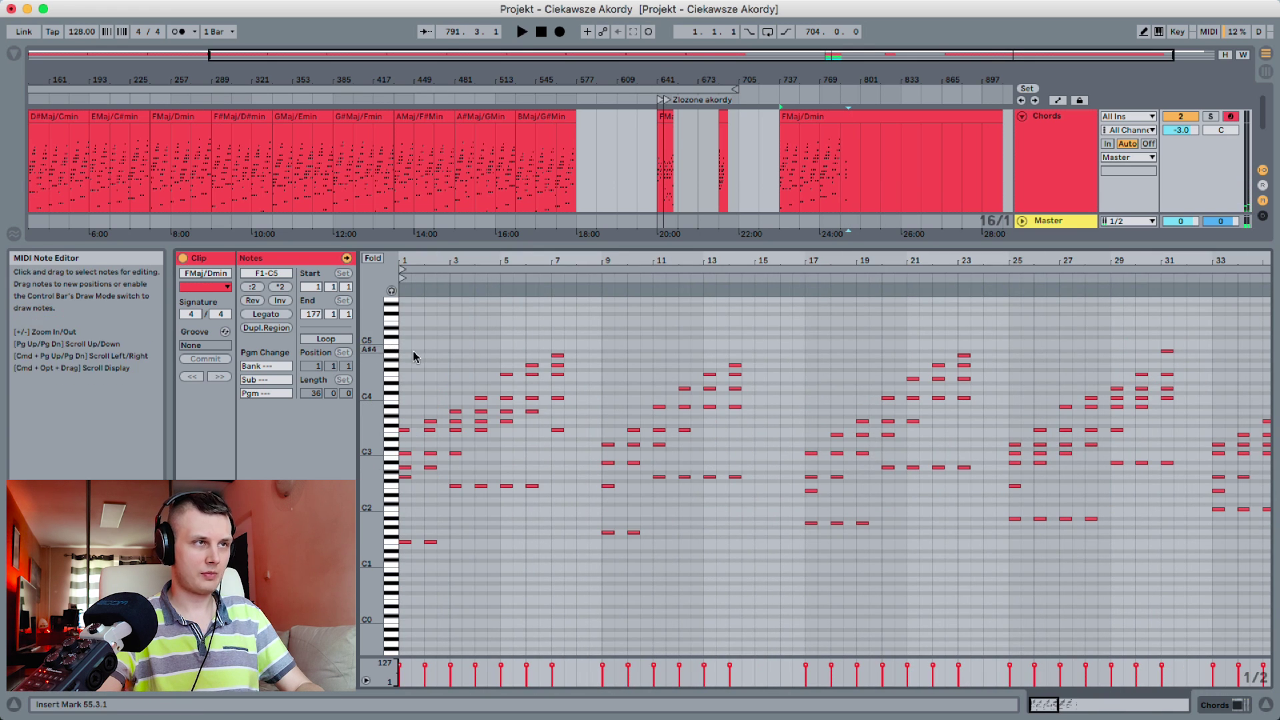
pyautogui.hscroll(1, 629, 346)
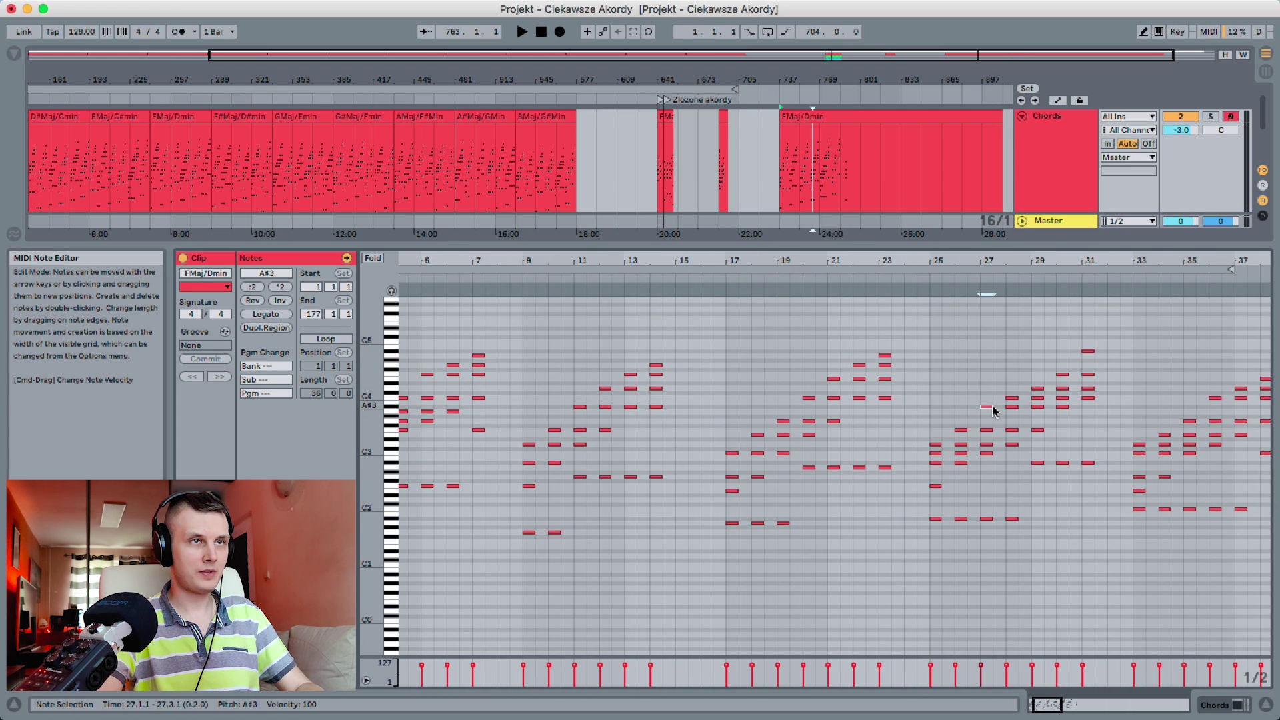
pyautogui.press('space')
pyautogui.press('space')
pyautogui.hscroll(-3, 772, 410)
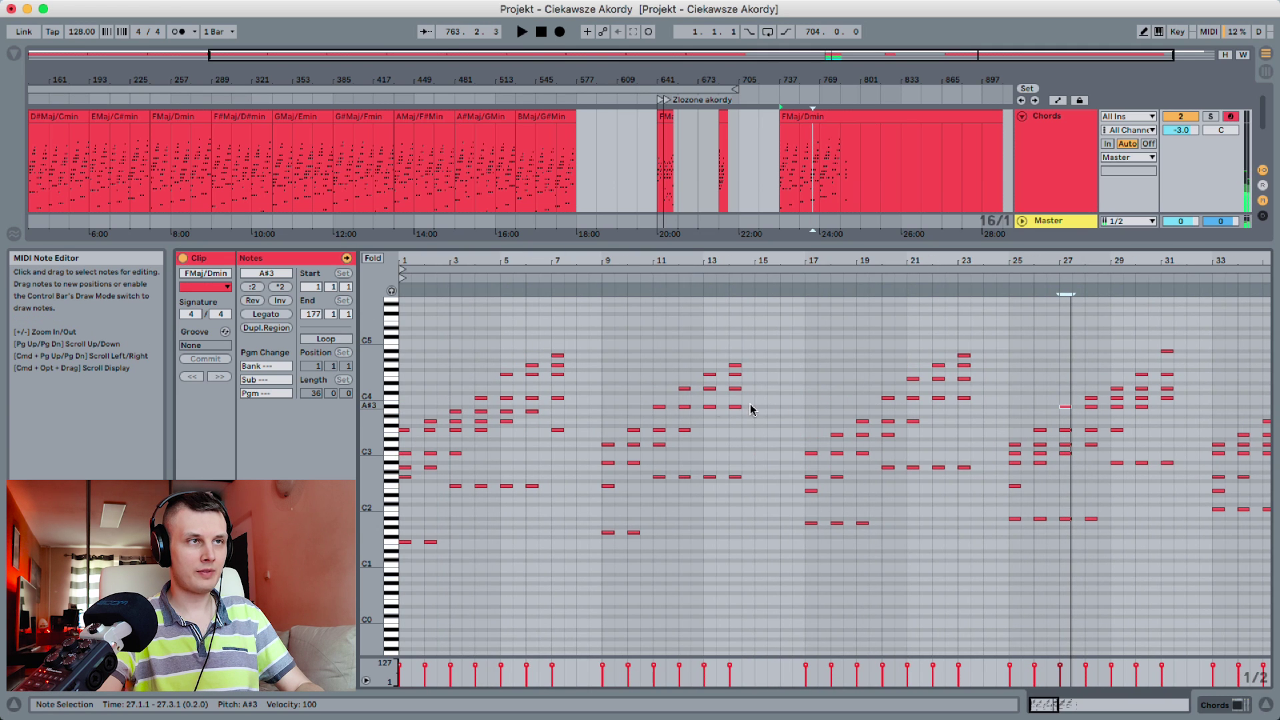
pyautogui.click(469, 276)
pyautogui.click(447, 277)
# Copy the F2–A3 chord from bar 3 to bar 54 and play it following the bar 53 chord
pyautogui.moveTo(460, 378); pyautogui.dragTo(462, 550)
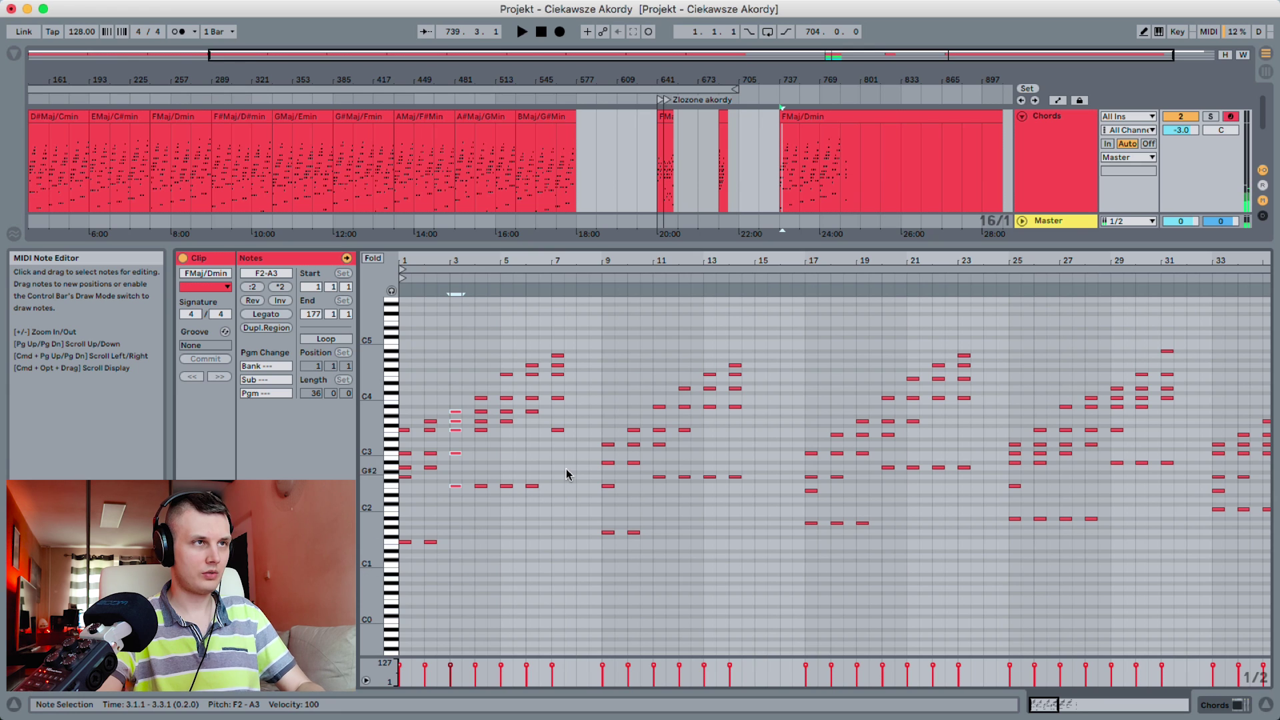
pyautogui.hscroll(15, 567, 475)
pyautogui.click(813, 401)
pyautogui.press('super+v')
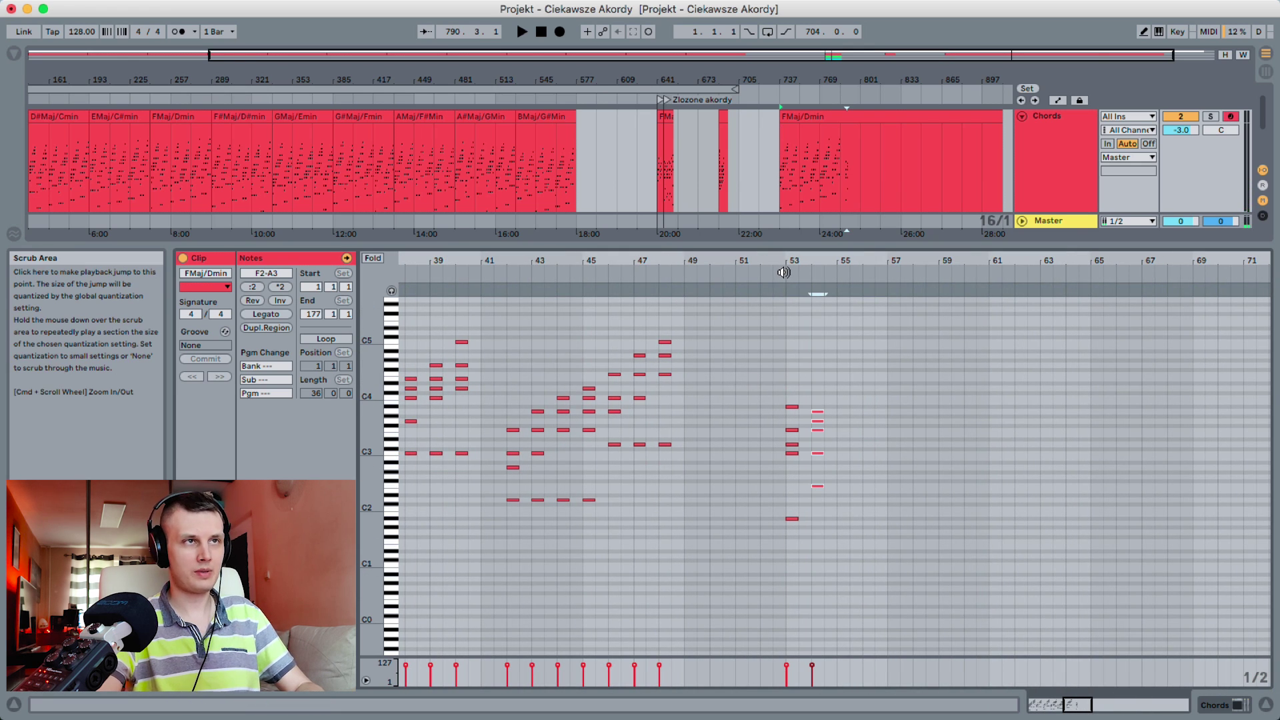
pyautogui.click(839, 366)
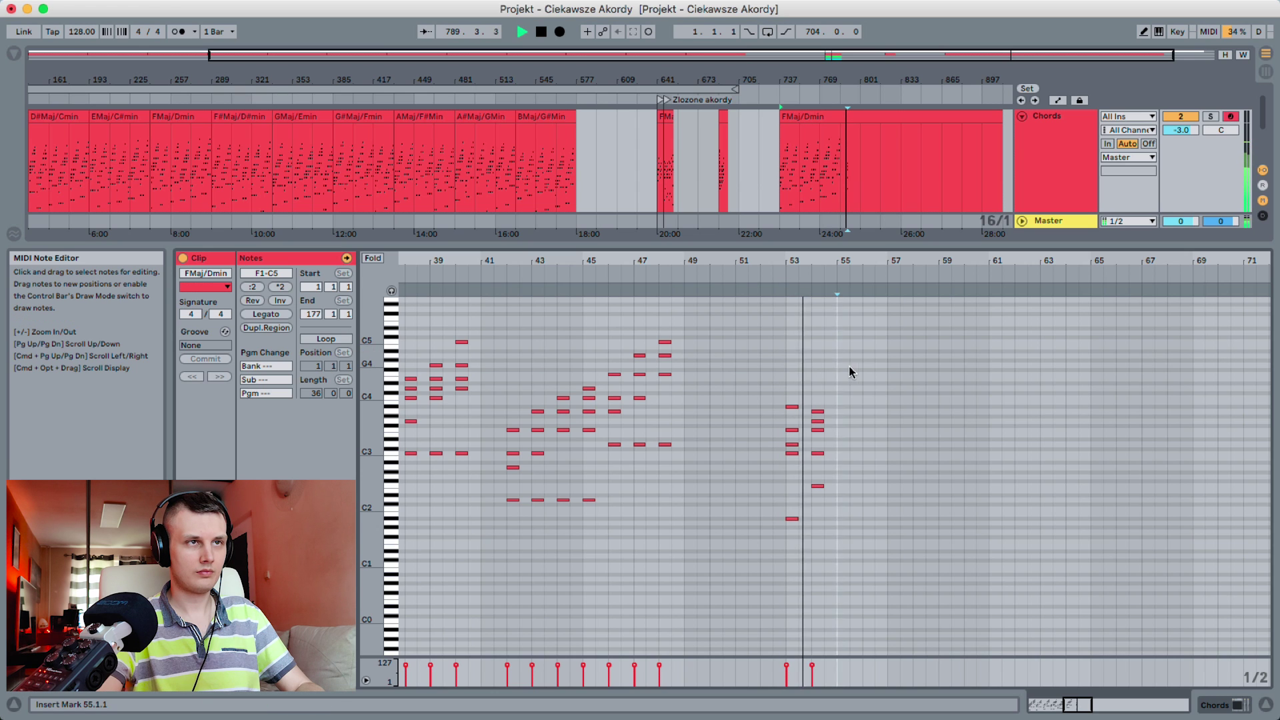
pyautogui.press('space')
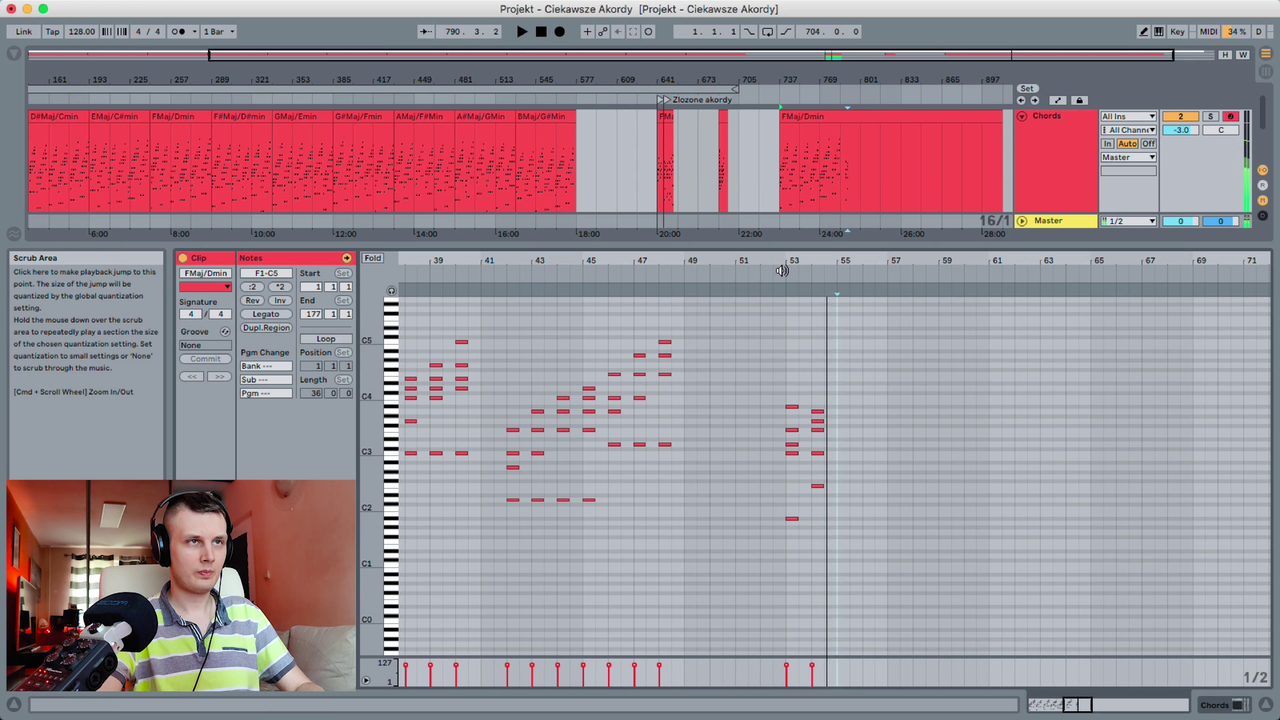
# Try the bar 53 chord without C3 and the bar 54 chord without G3, and play both
pyautogui.moveTo(834, 259); pyautogui.dragTo(834, 300)
pyautogui.press('+')
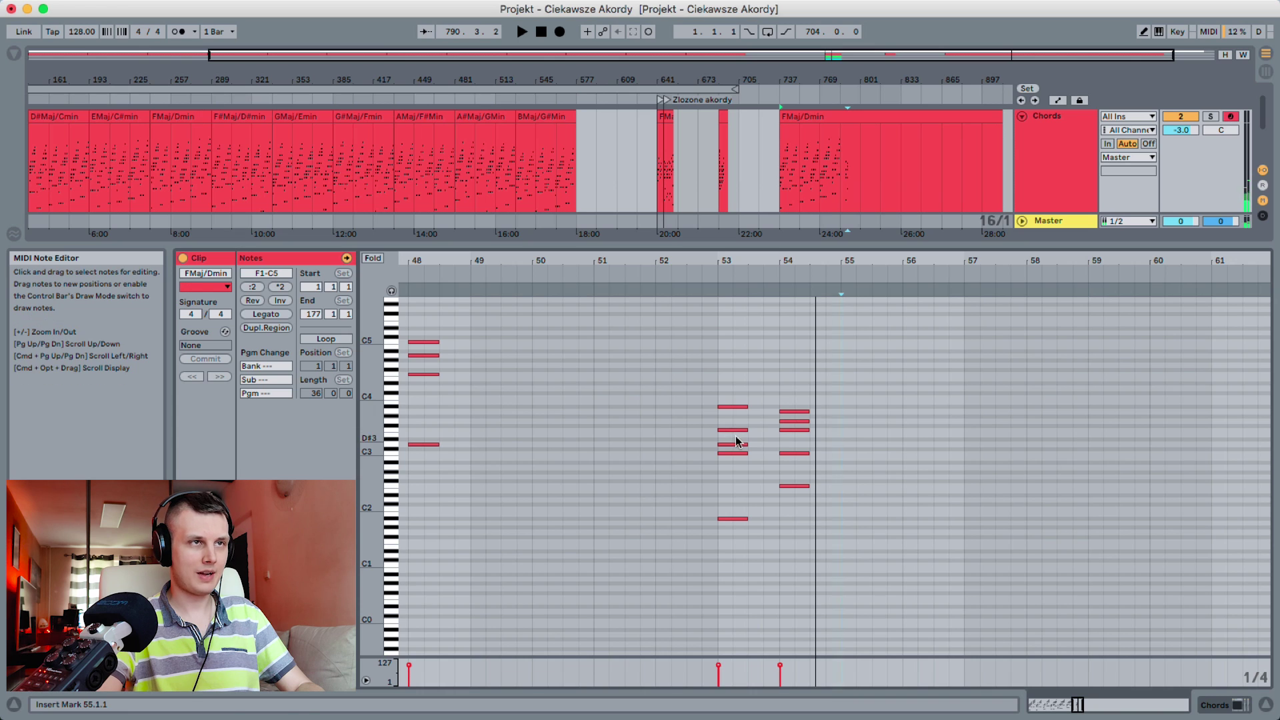
pyautogui.click(737, 443)
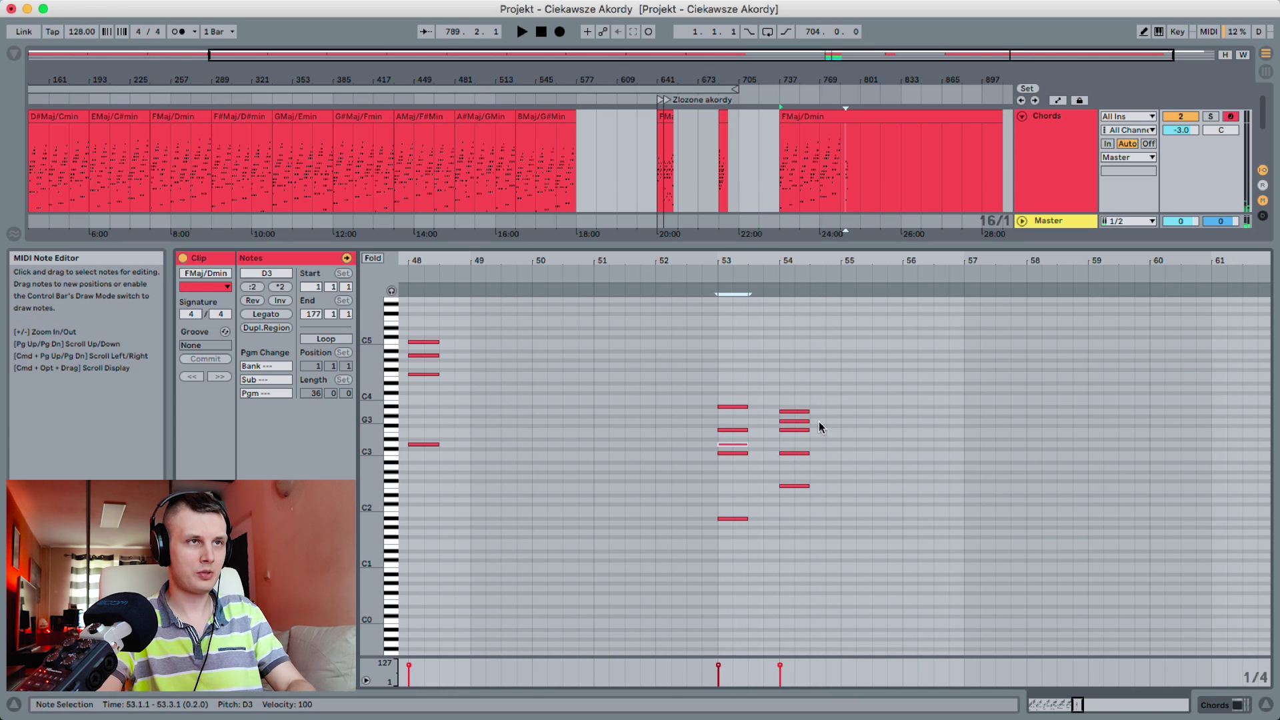
pyautogui.click(711, 269)
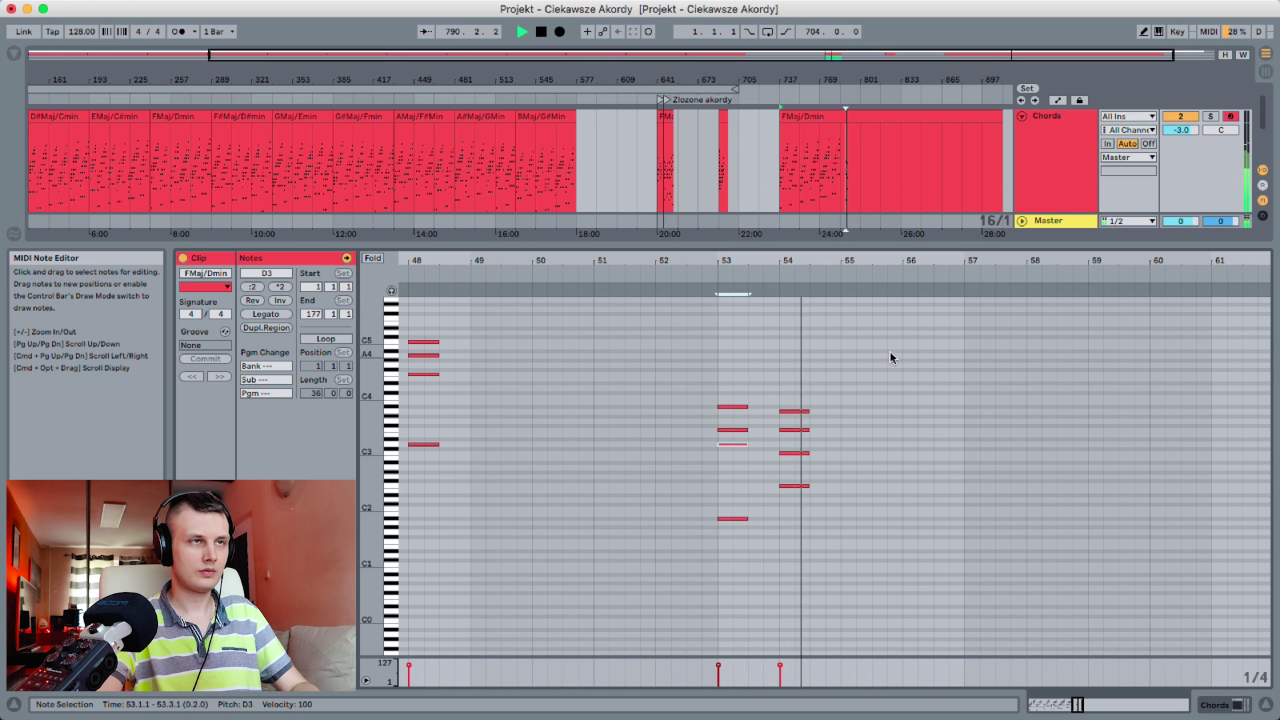
pyautogui.click(713, 274)
pyautogui.press('space')
pyautogui.click(774, 277)
pyautogui.press('space')
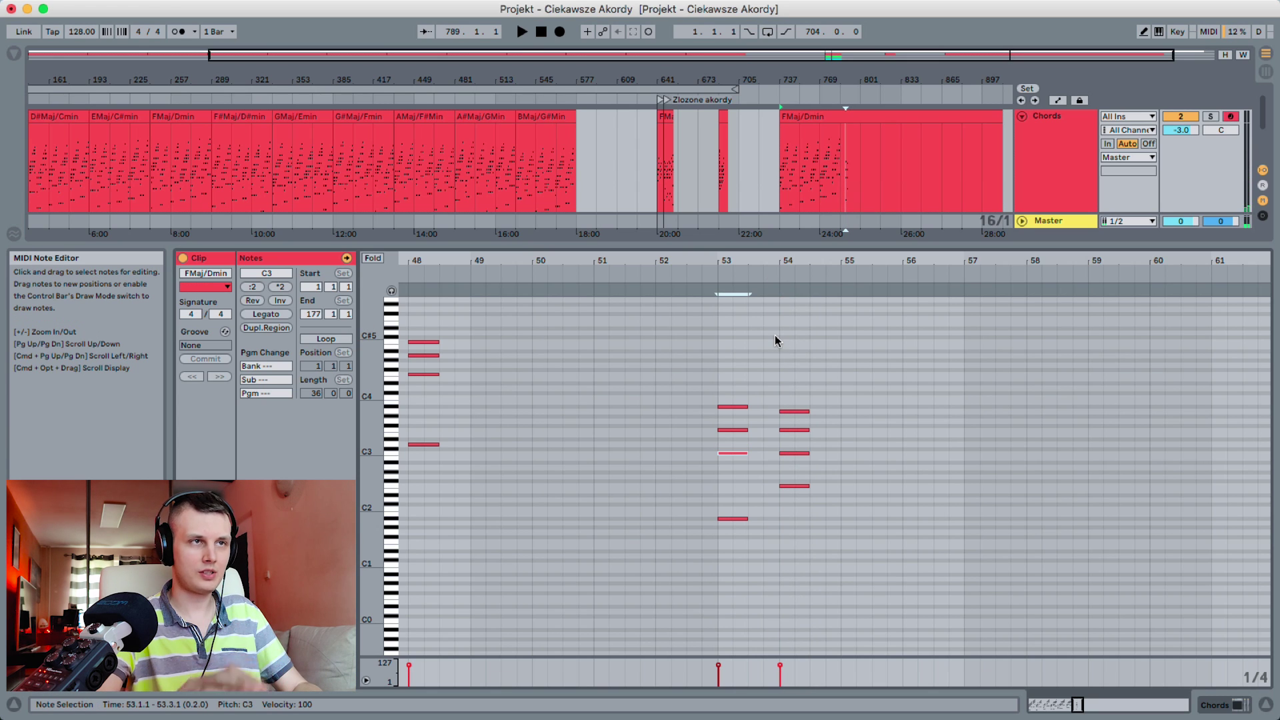
# Restore C3 and D3 in the bar 53 chord and G3 in the bar 54 chord, and play both chords
pyautogui.click(712, 274)
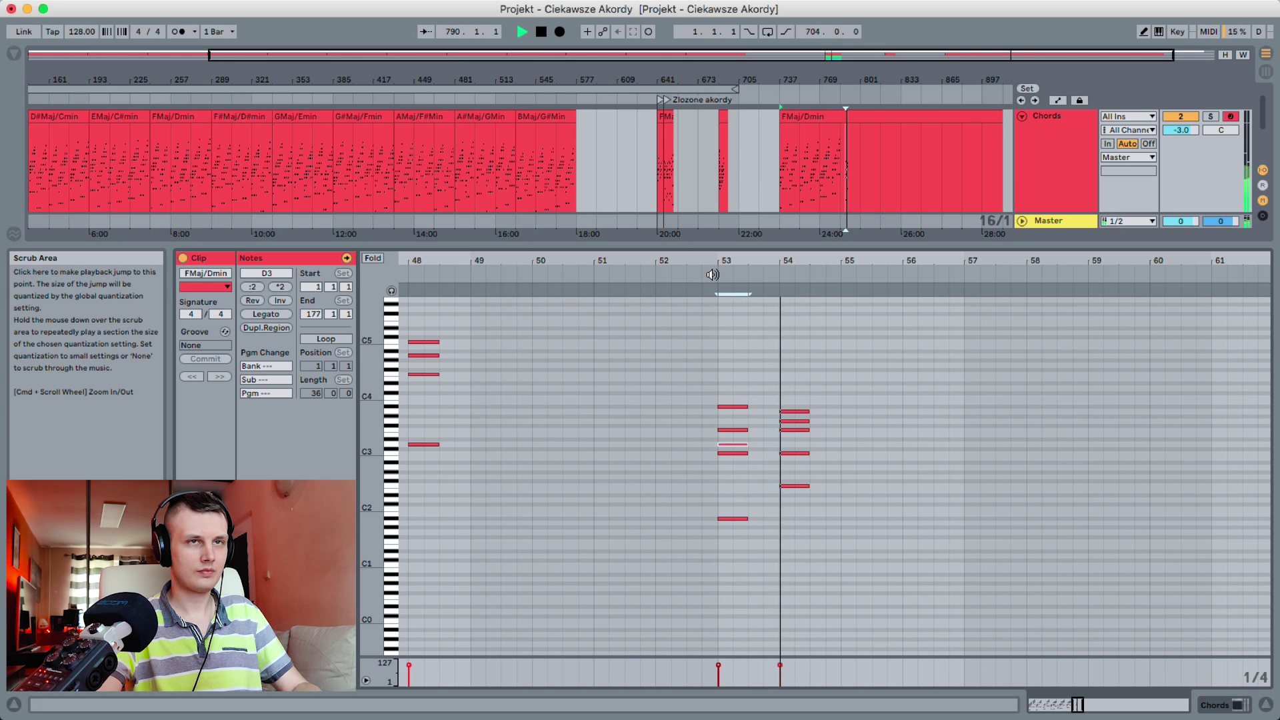
pyautogui.press('space')
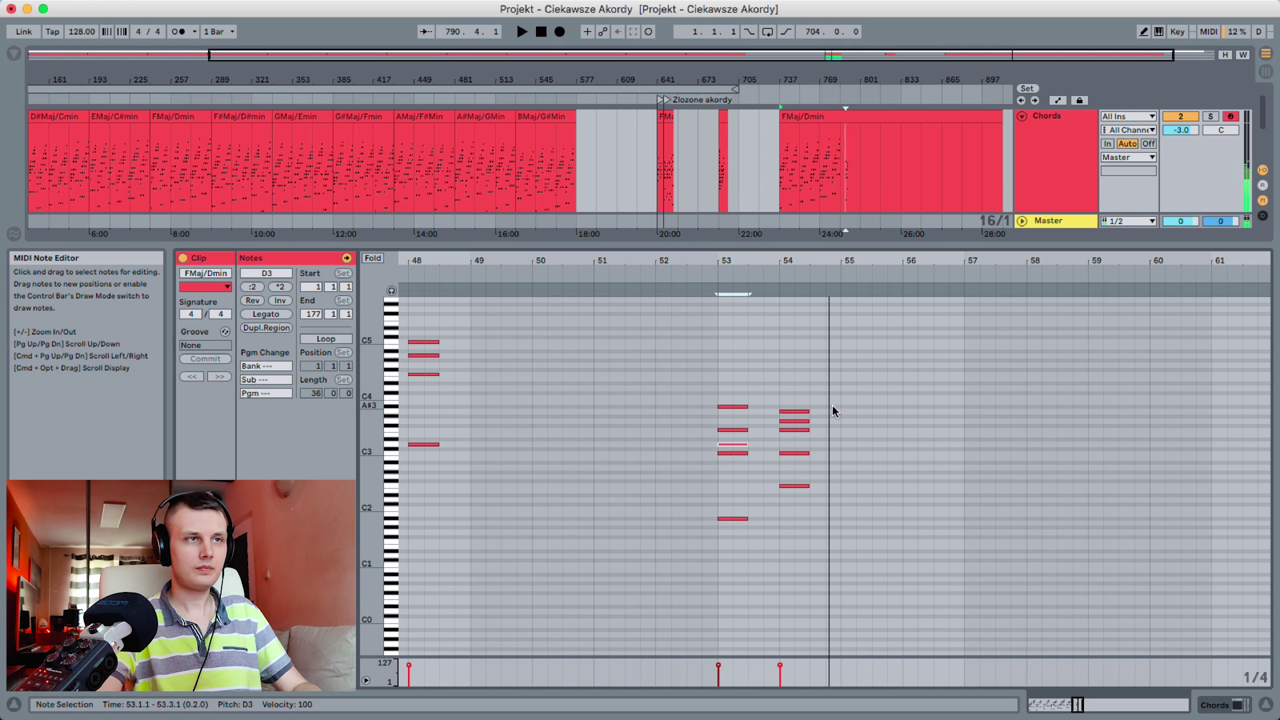
pyautogui.hscroll(-6, 832, 405)
pyautogui.scroll(-6, 834, 467)
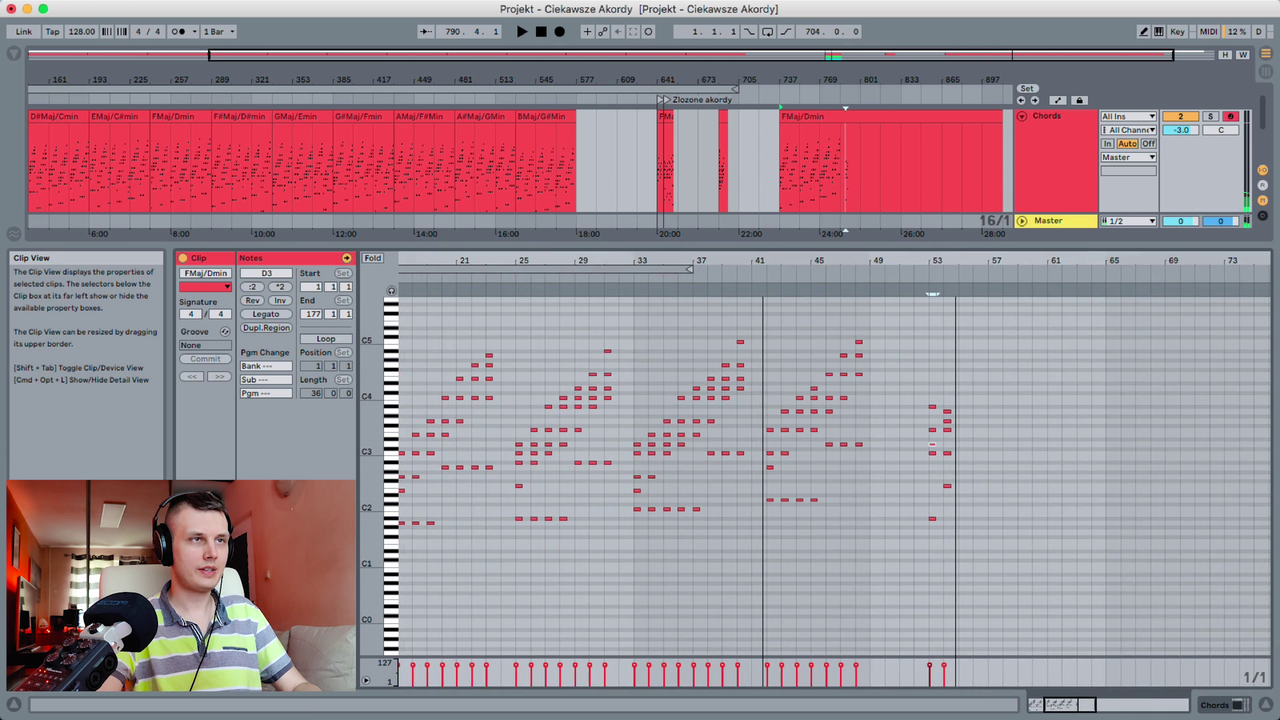
# Copy the C2–C4 chord from bar 36 to bar 55 and play the progression from bar 53
pyautogui.scroll(3, 833, 466)
pyautogui.scroll(5, 664, 425)
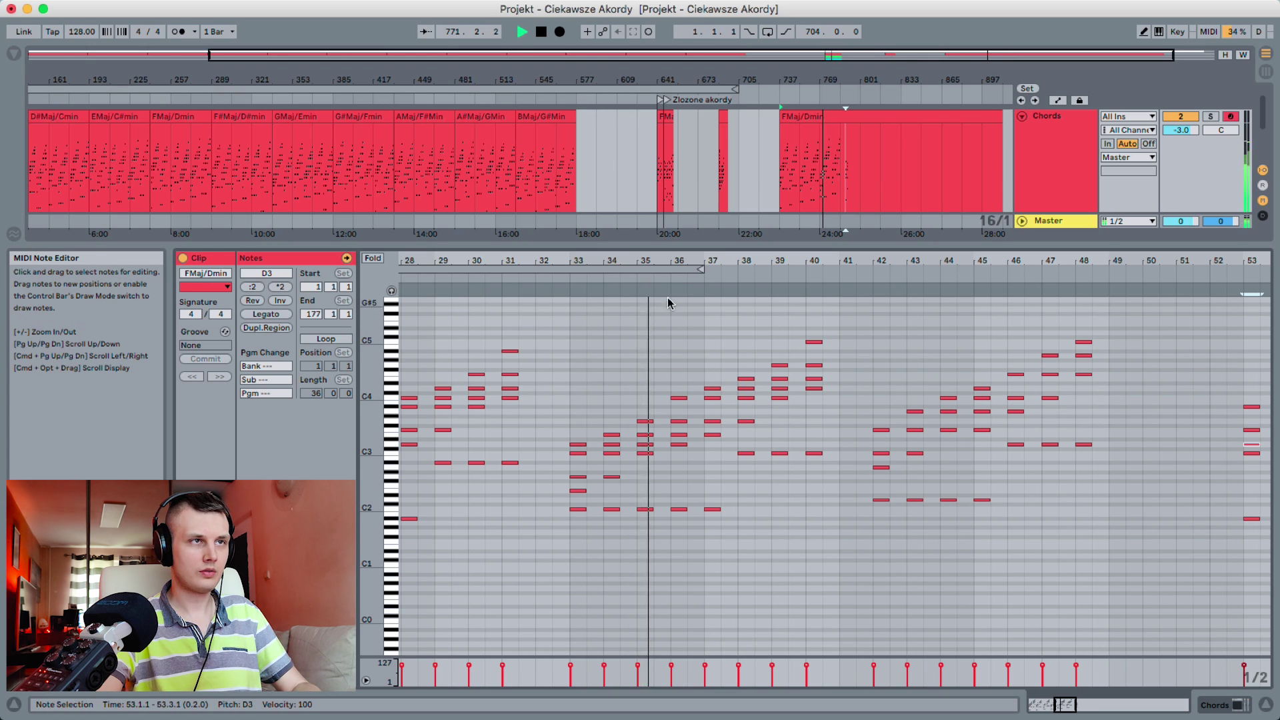
pyautogui.press('space')
pyautogui.moveTo(678, 367); pyautogui.dragTo(687, 572)
pyautogui.hscroll(8, 713, 543)
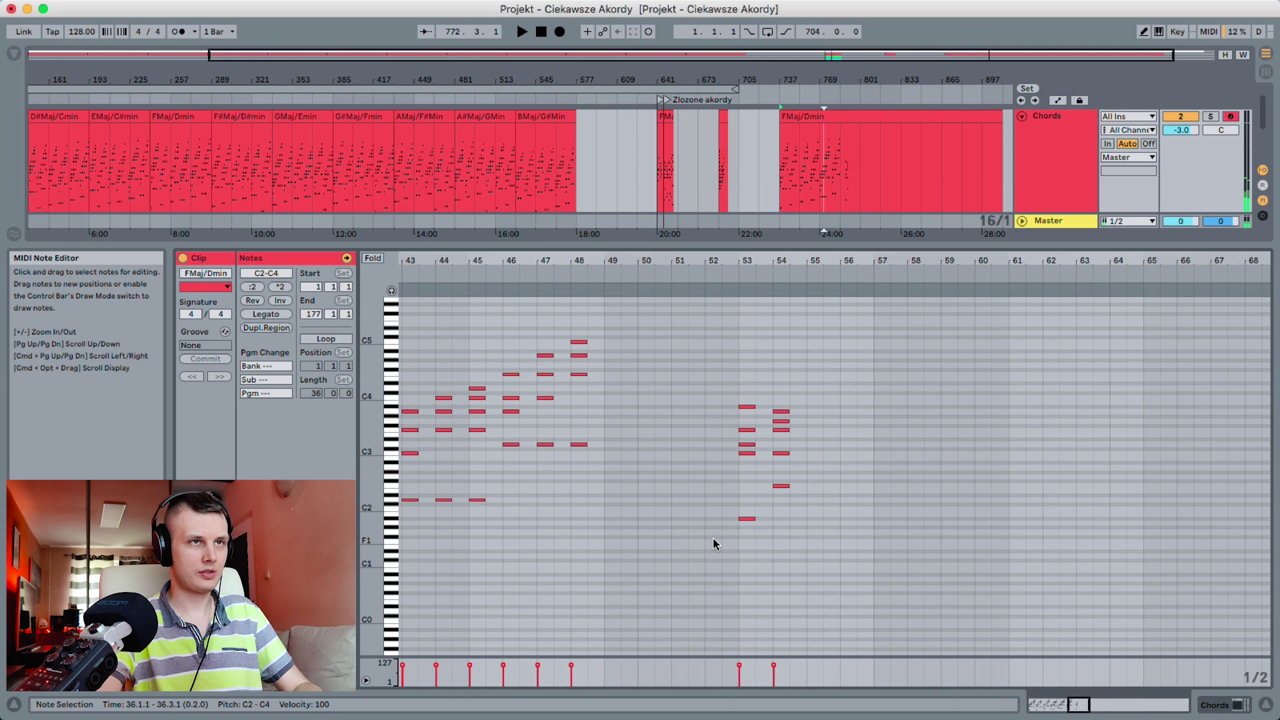
pyautogui.click(803, 414)
pyautogui.press('super+v')
pyautogui.click(735, 276)
pyautogui.click(957, 453)
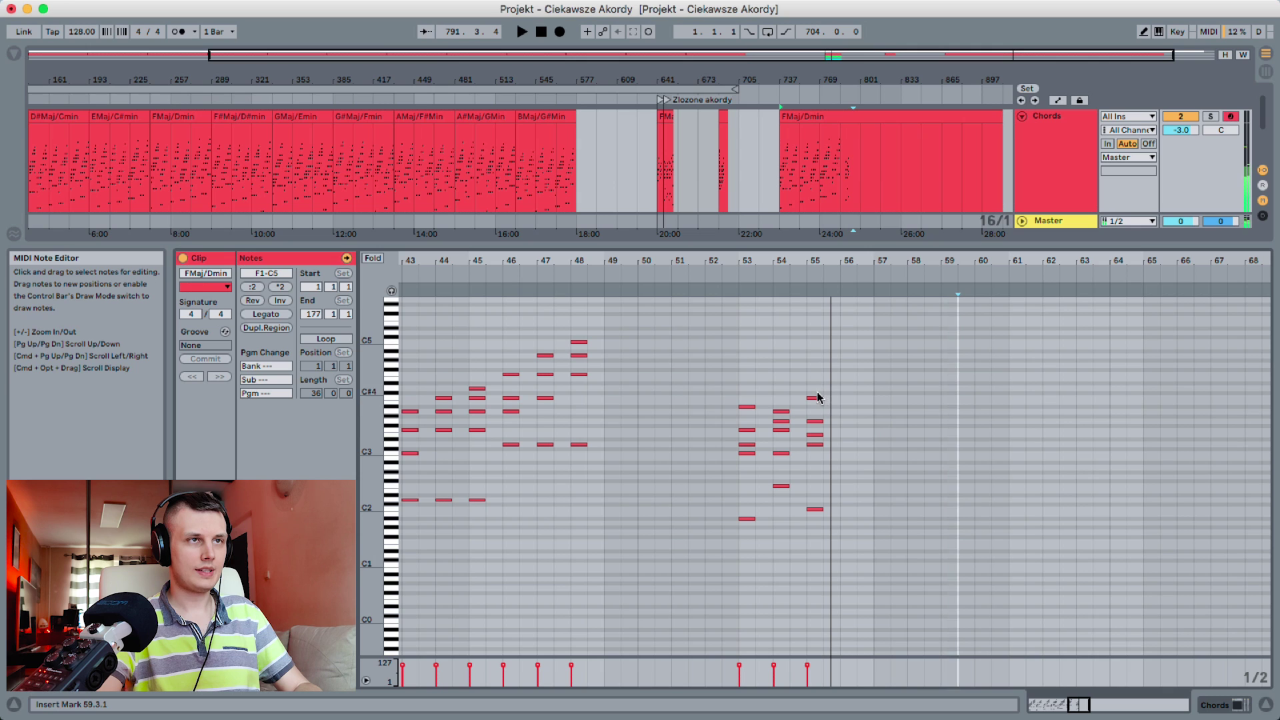
pyautogui.press('space')
# Audition the bar 45 chord and copy its D2–D4 notes to bar 56
pyautogui.click(841, 392)
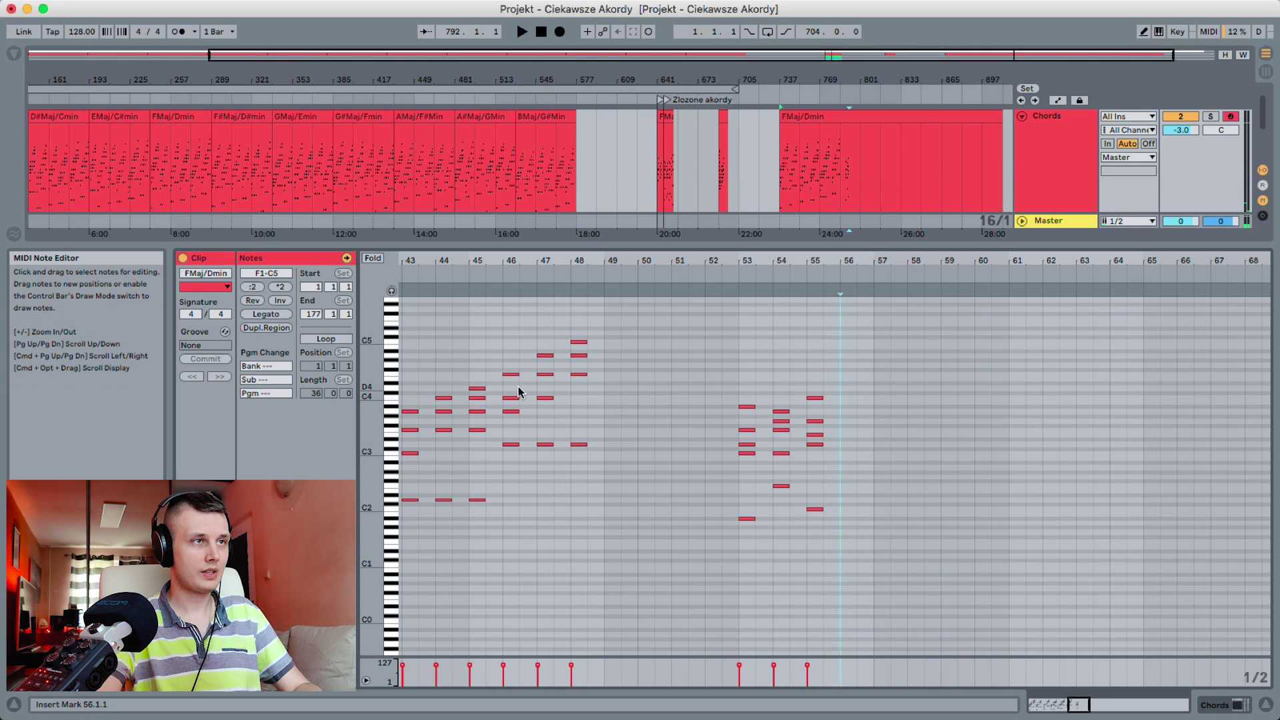
pyautogui.hscroll(-3, 534, 386)
pyautogui.moveTo(555, 365); pyautogui.dragTo(552, 533)
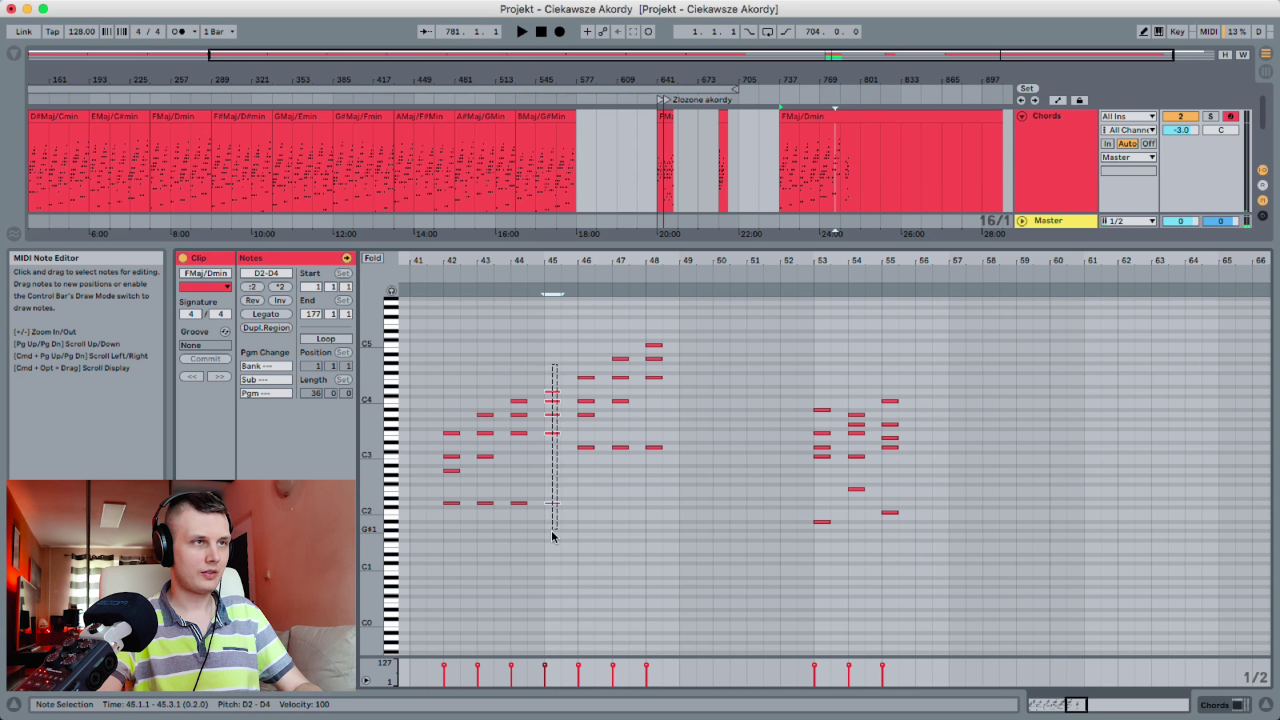
pyautogui.click(540, 278)
pyautogui.press('space')
pyautogui.moveTo(555, 366); pyautogui.dragTo(551, 561)
pyautogui.click(917, 422)
pyautogui.press('super+v')
pyautogui.click(970, 374)
pyautogui.moveTo(953, 358); pyautogui.dragTo(817, 573)
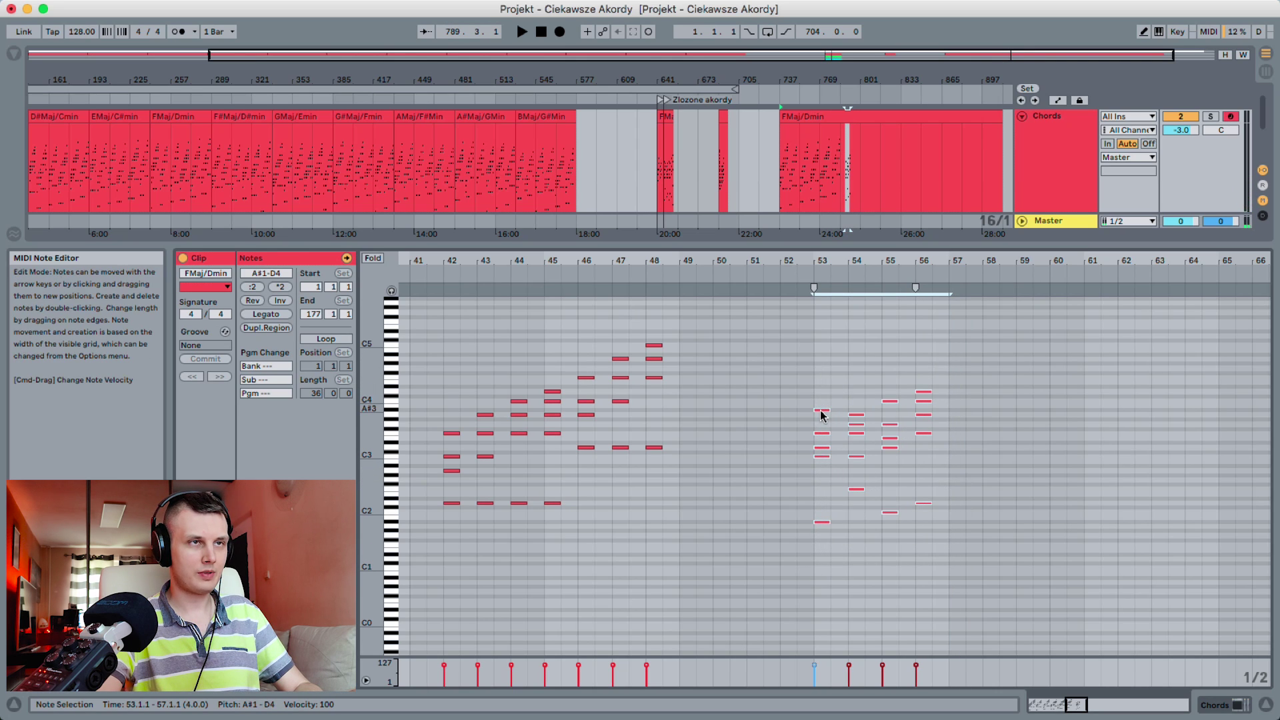
pyautogui.click(842, 395)
# Copy the A#1–A#3 chord from bar 53 to bar 57 and play it there
pyautogui.hscroll(-5, 823, 406)
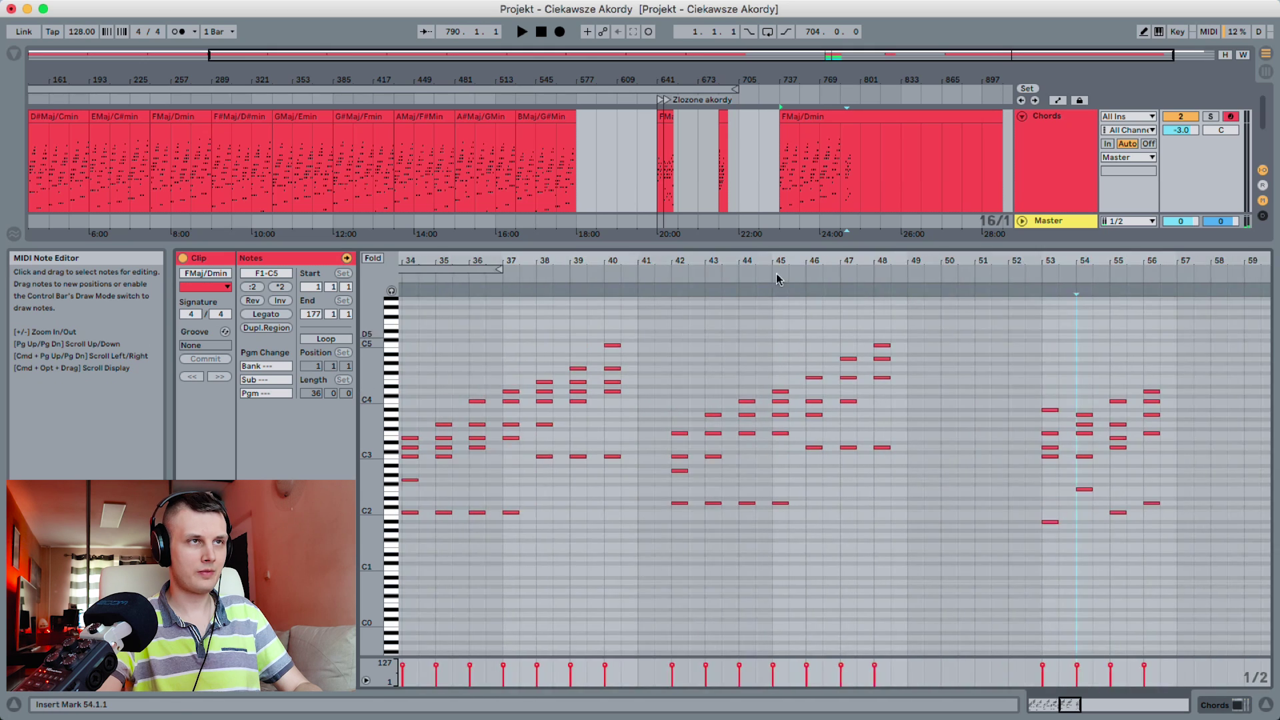
pyautogui.moveTo(785, 251); pyautogui.dragTo(784, 200)
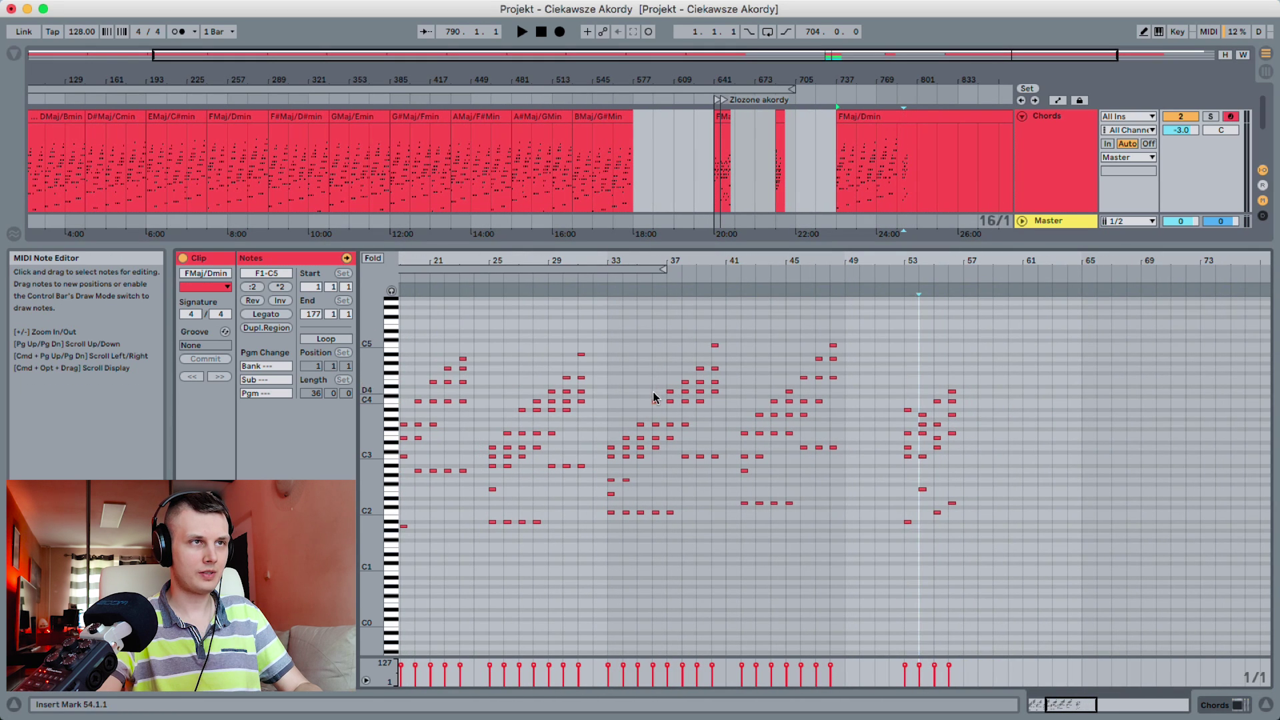
pyautogui.moveTo(909, 387); pyautogui.dragTo(898, 569)
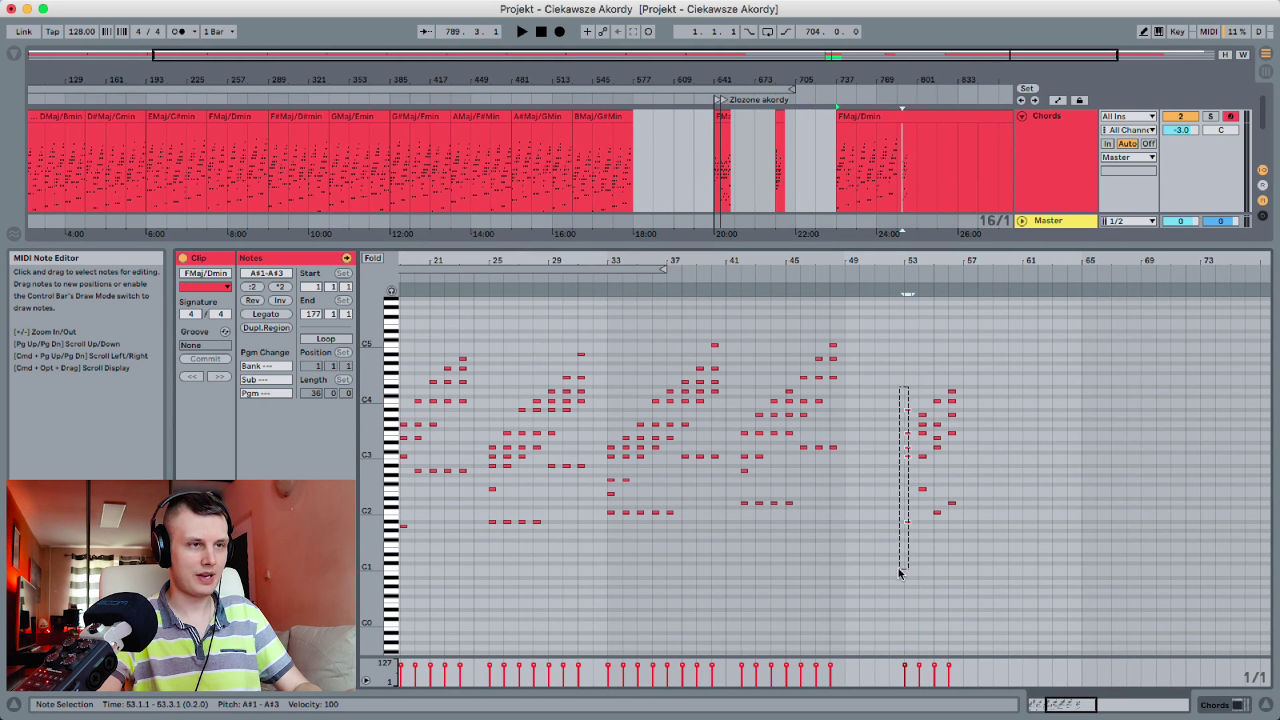
pyautogui.click(962, 419)
pyautogui.press('super+v')
pyautogui.click(959, 275)
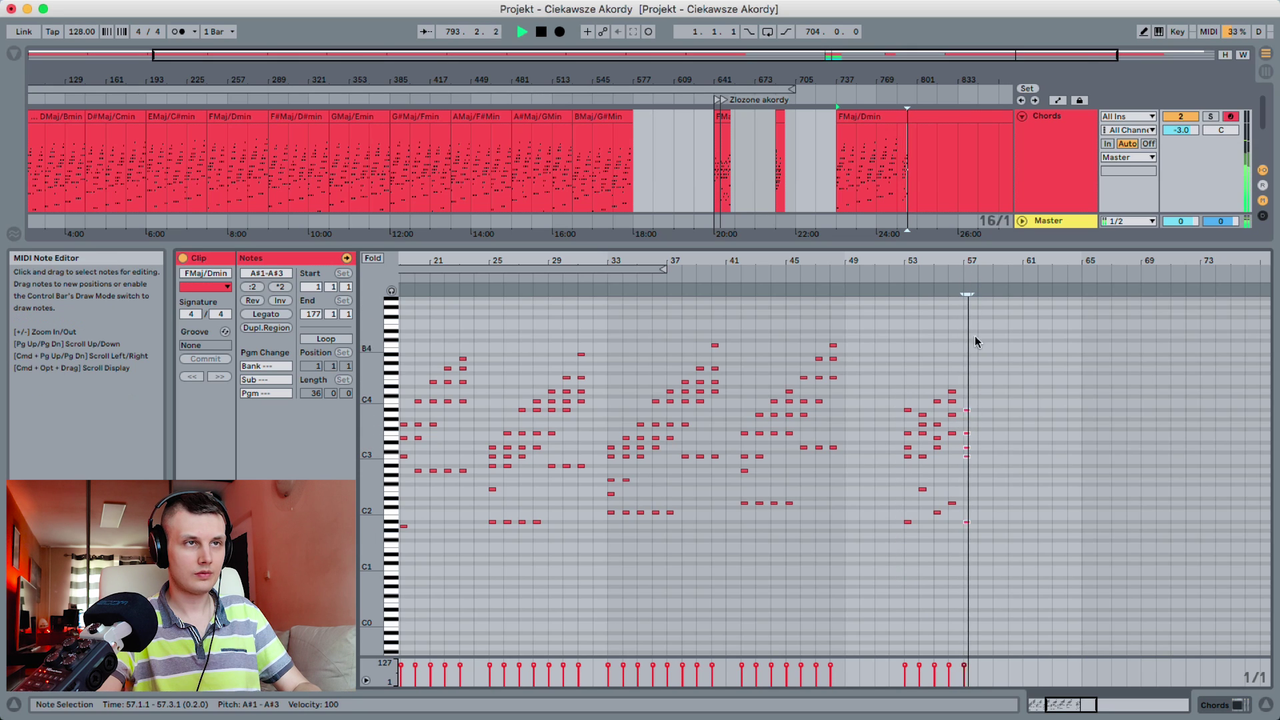
pyautogui.press('space')
# Copy the F2–A3 chord from bar 54 to bar 58
pyautogui.moveTo(965, 258); pyautogui.dragTo(884, 287)
pyautogui.moveTo(802, 388); pyautogui.dragTo(801, 526)
pyautogui.press('super+c')
pyautogui.click(904, 426)
pyautogui.press('super+v')
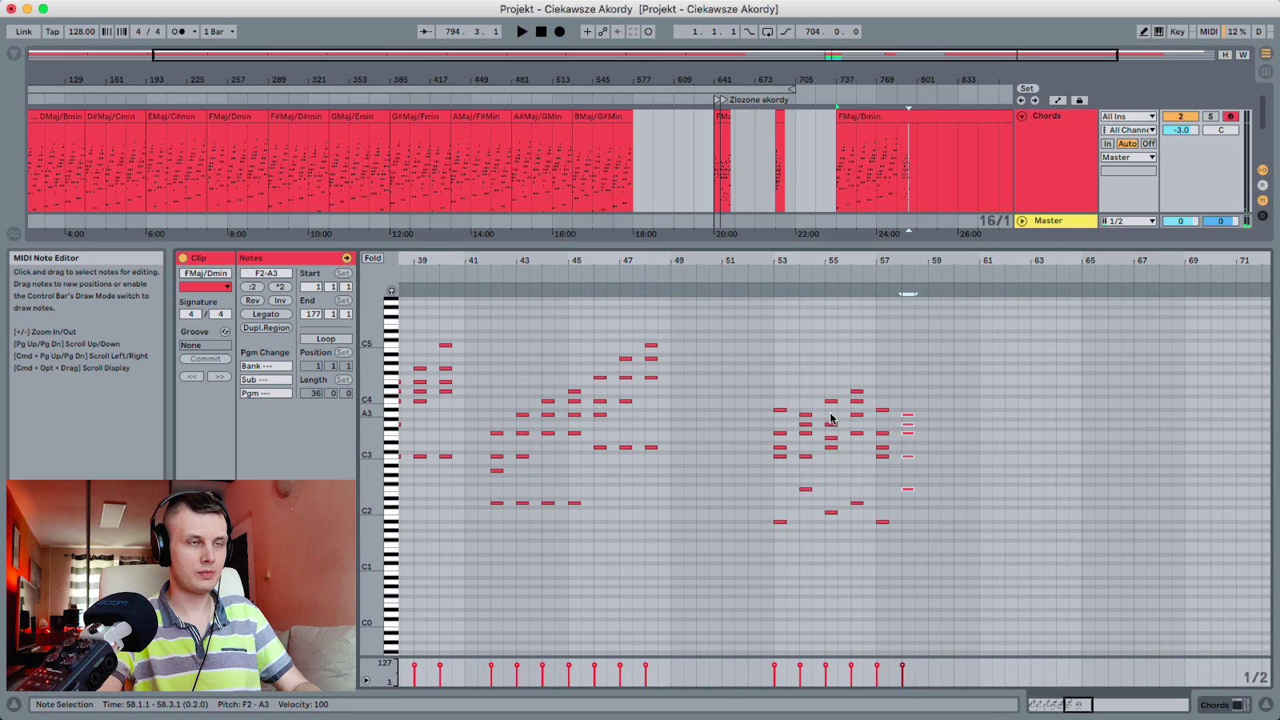
# Audition the bar 35 chord and copy its C2–G3 notes to bar 59
pyautogui.hscroll(-10, 832, 419)
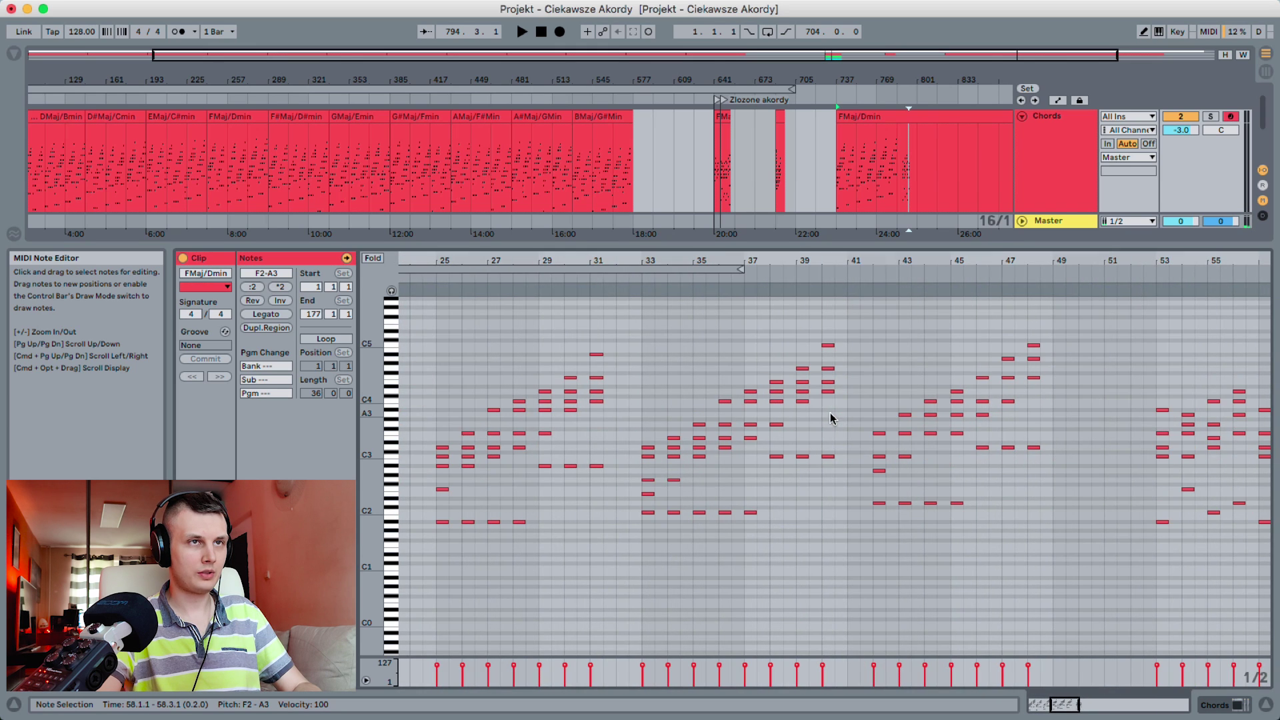
pyautogui.hscroll(5, 923, 305)
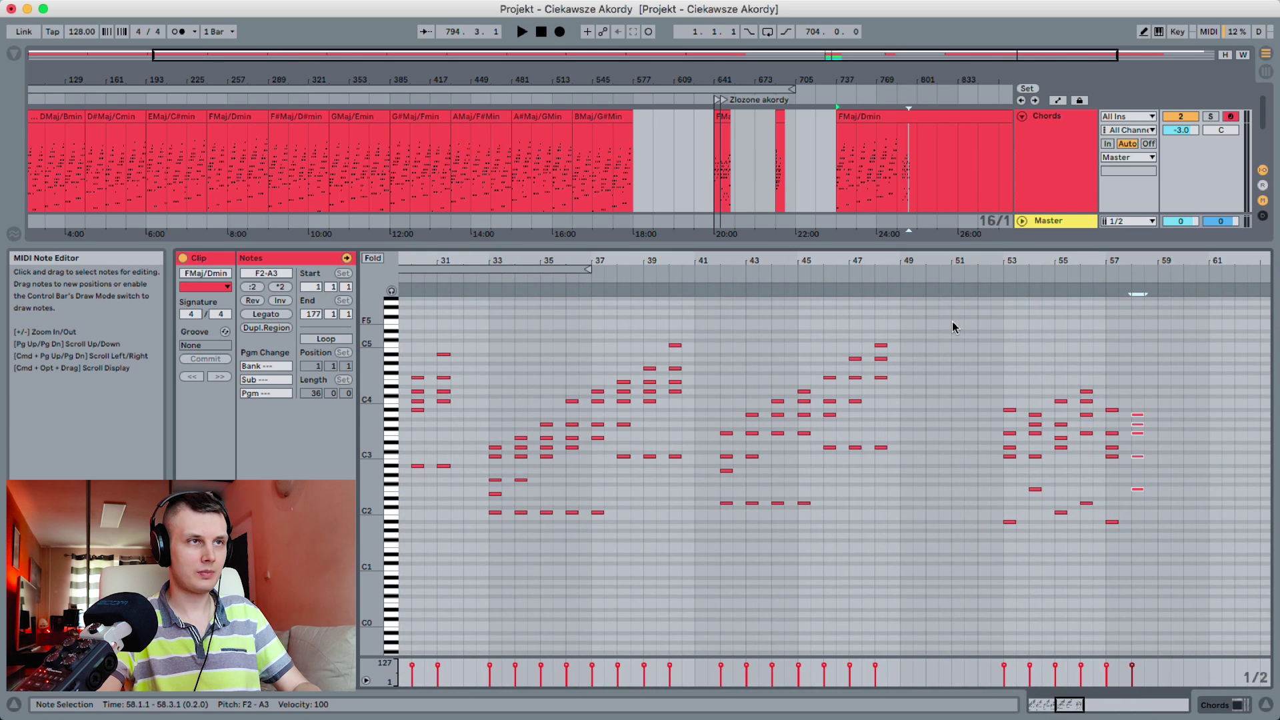
pyautogui.click(536, 289)
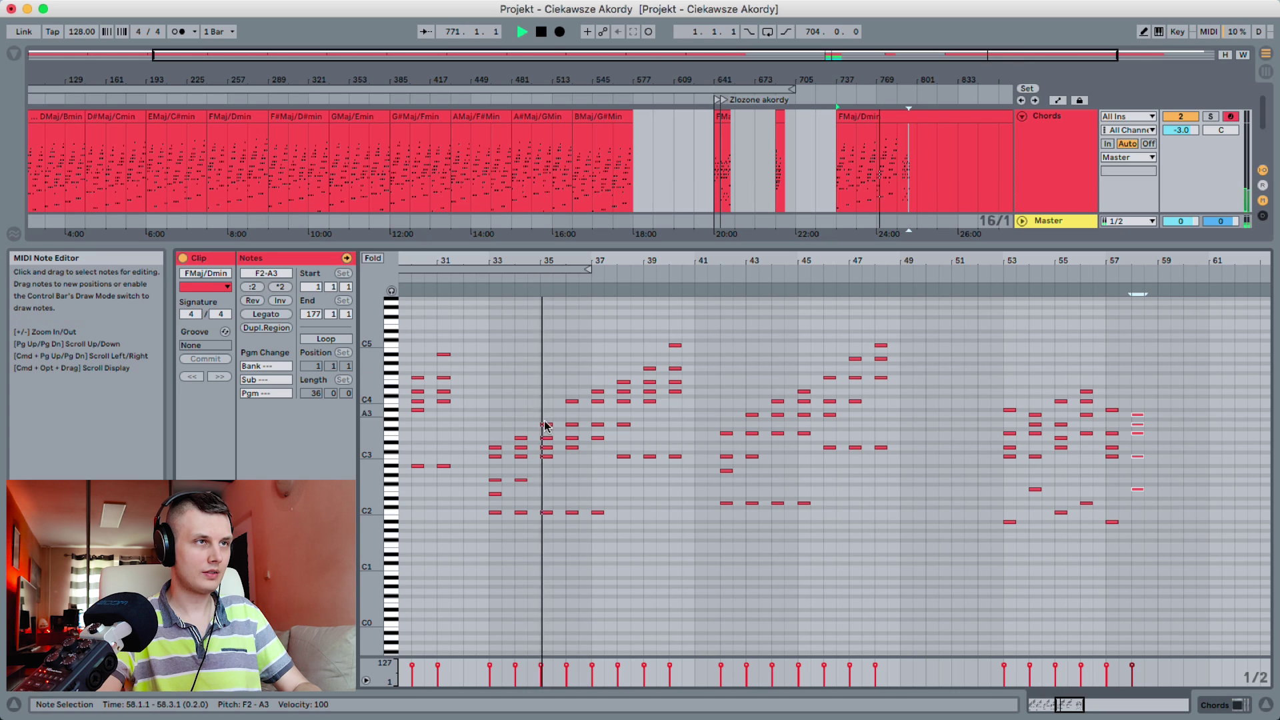
pyautogui.press('space')
pyautogui.moveTo(547, 397); pyautogui.dragTo(538, 561)
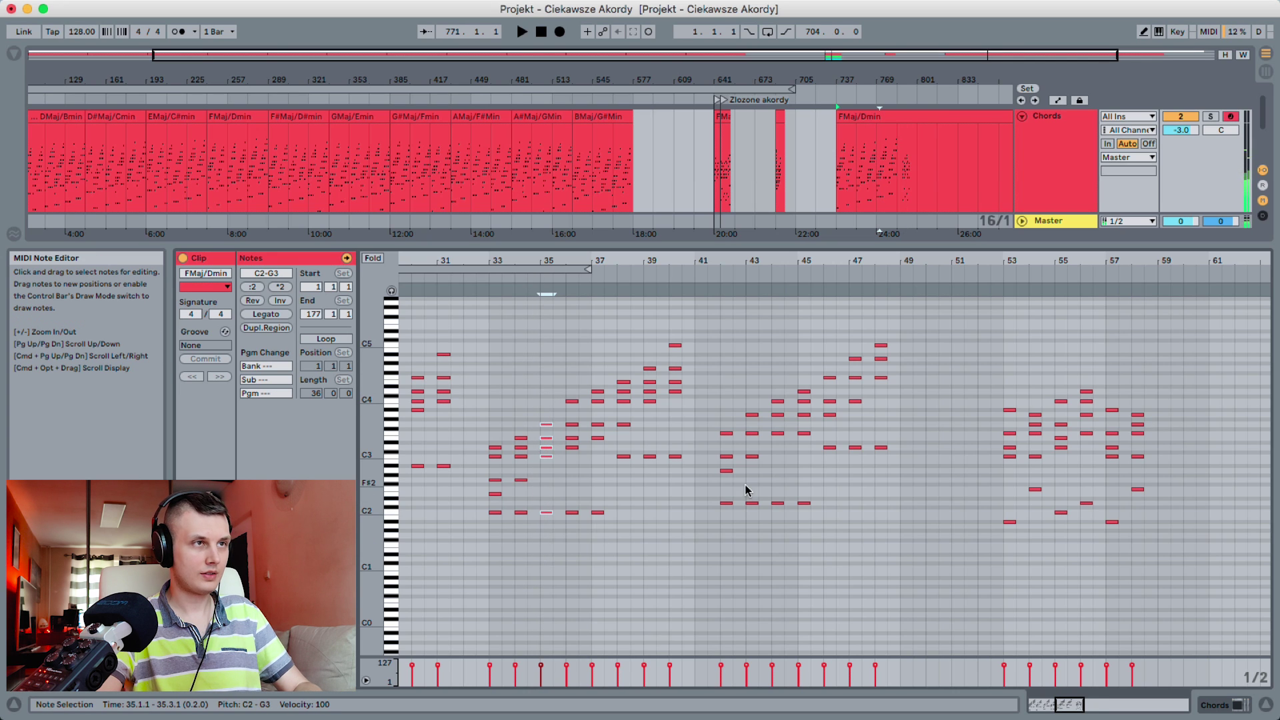
pyautogui.hscroll(10, 748, 491)
pyautogui.press('super+v')
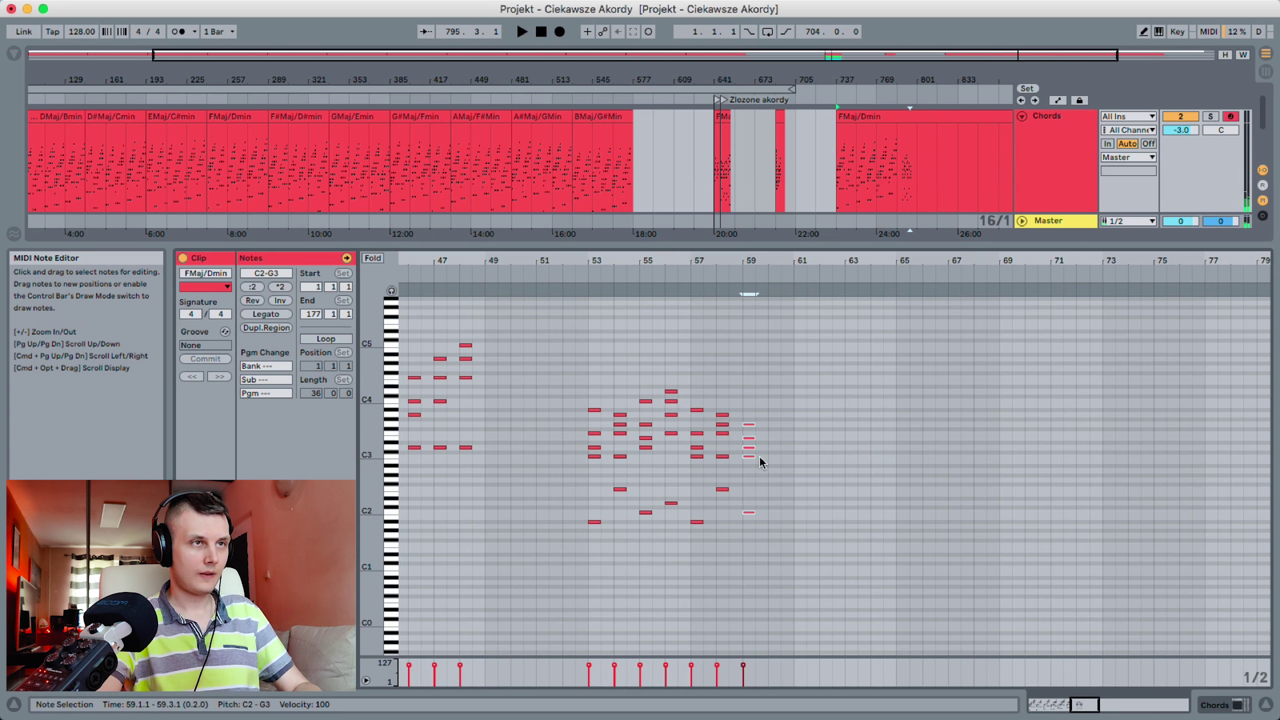
# Audition the bar 10 chord and copy its G1–F3 notes to bar 60
pyautogui.hscroll(-20, 757, 457)
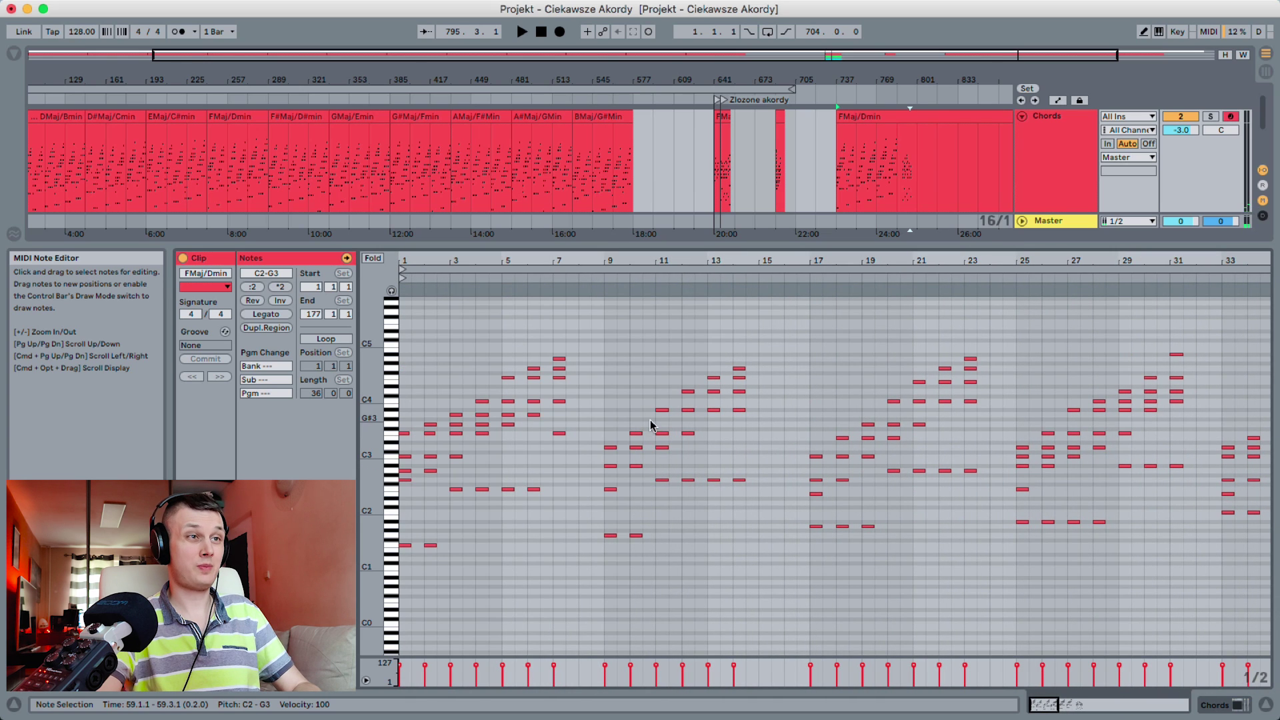
pyautogui.click(611, 276)
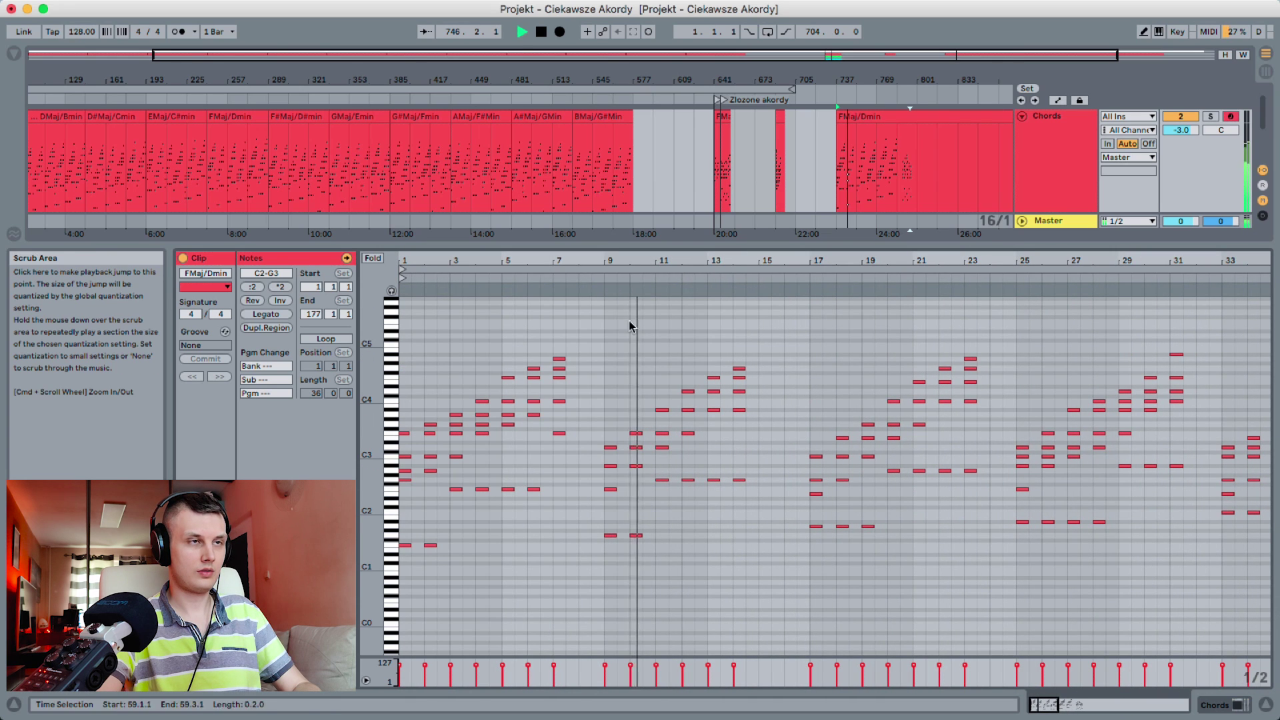
pyautogui.moveTo(638, 399); pyautogui.dragTo(636, 608)
pyautogui.press('super+c')
pyautogui.hscroll(18, 744, 531)
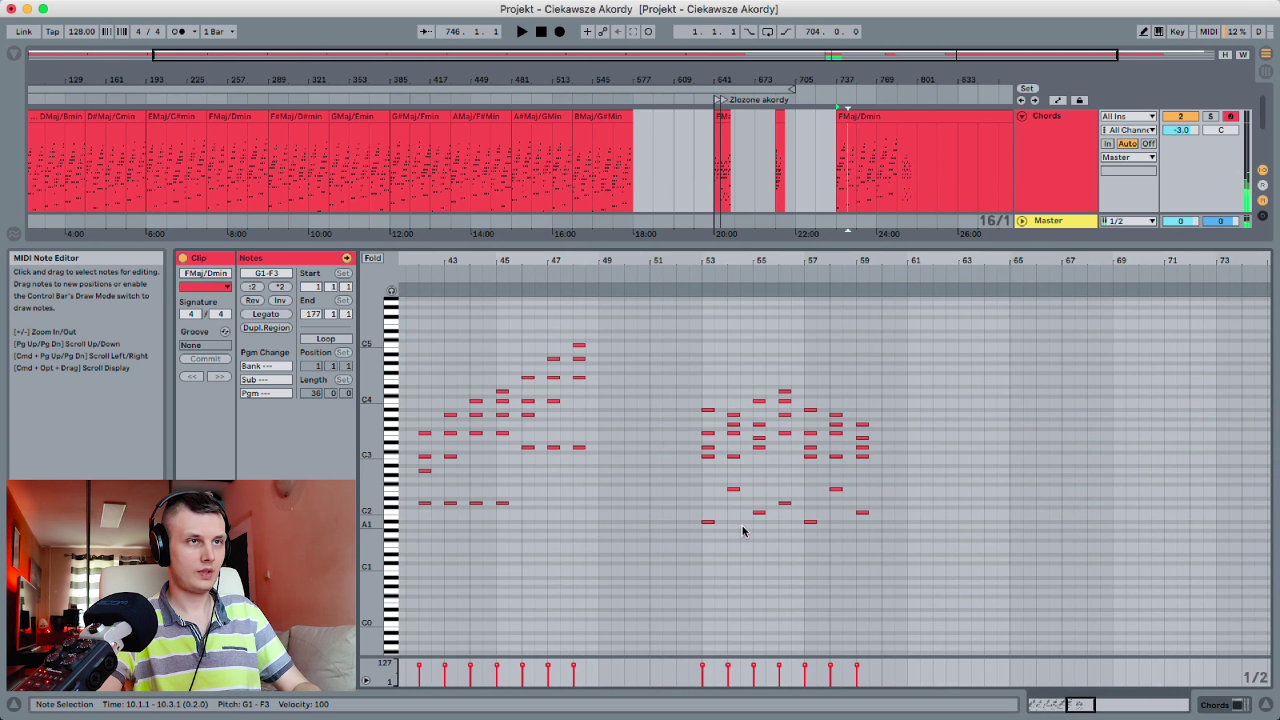
pyautogui.press('super+v')
pyautogui.click(932, 459)
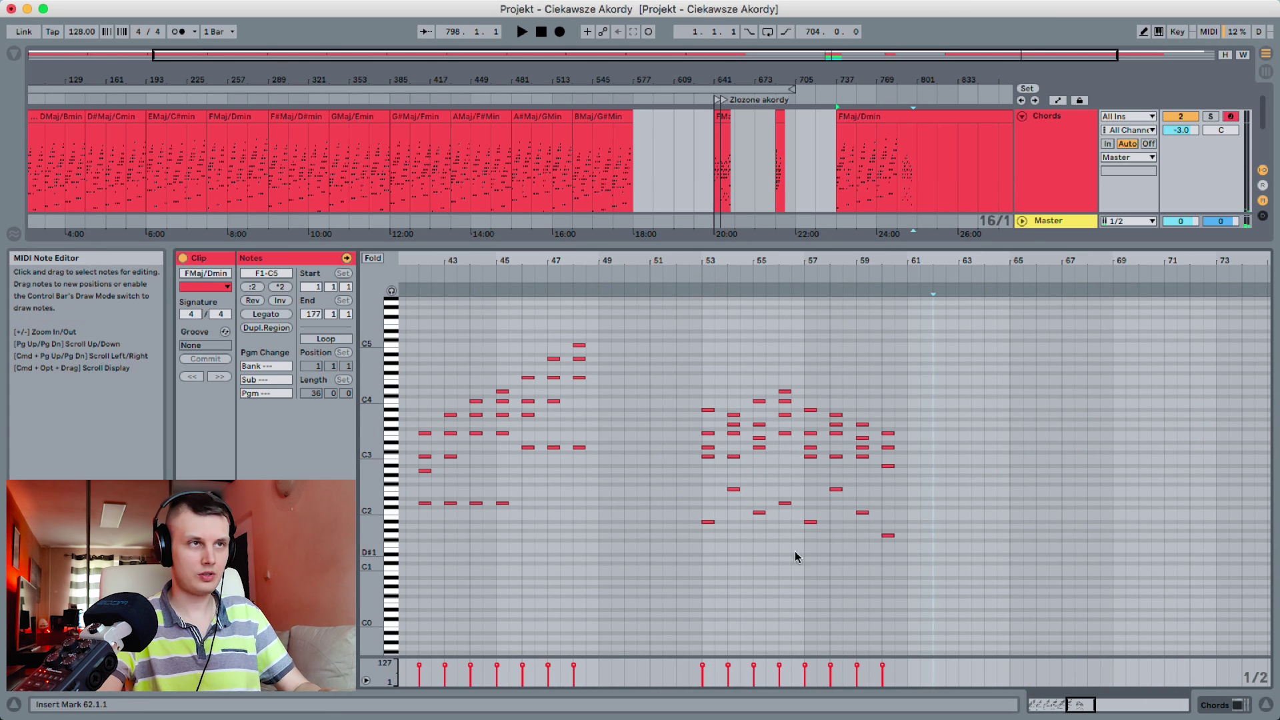
# Play the whole eight-chord progression from bar 53 through bar 60
pyautogui.click(698, 272)
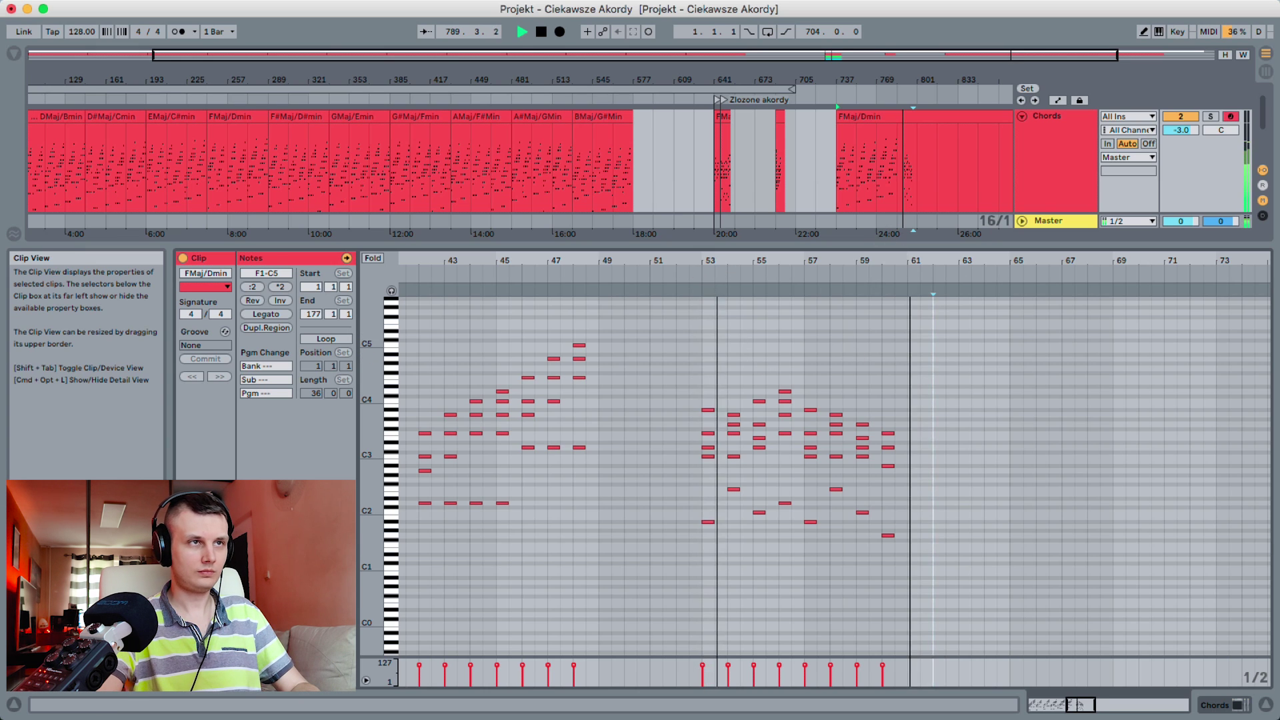
pyautogui.moveTo(813, 262); pyautogui.dragTo(911, 317)
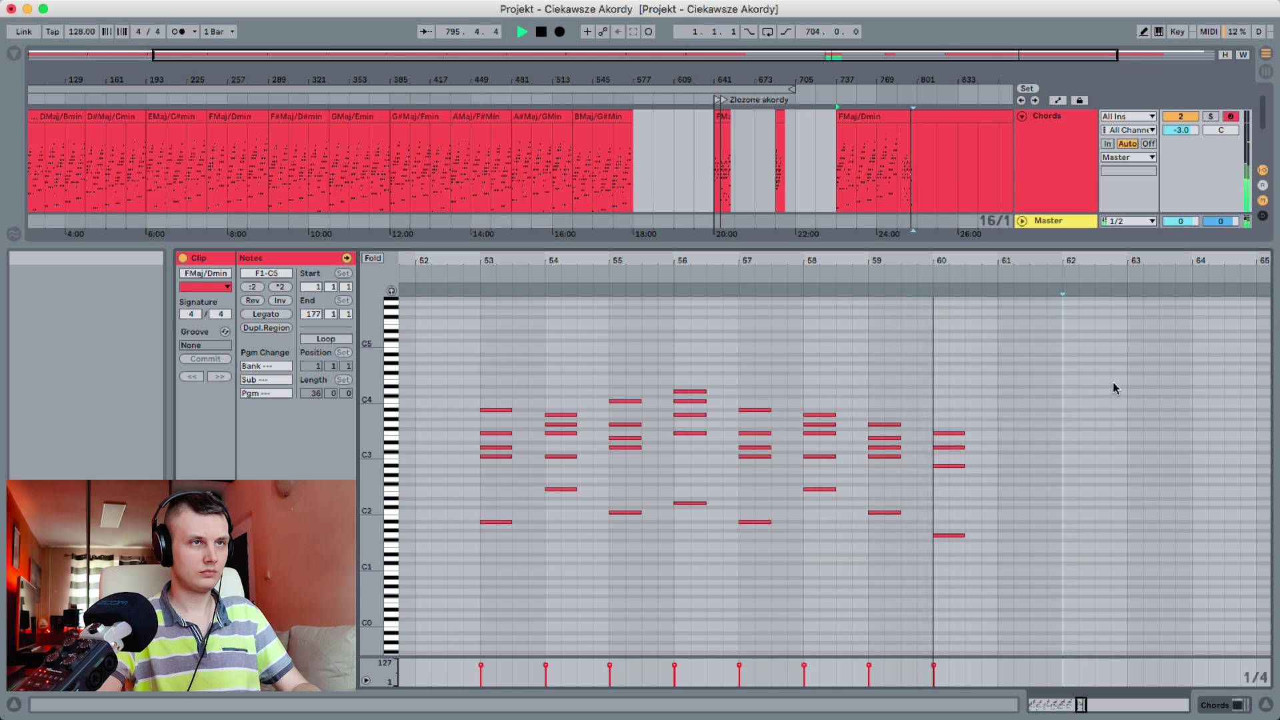
pyautogui.press('space')
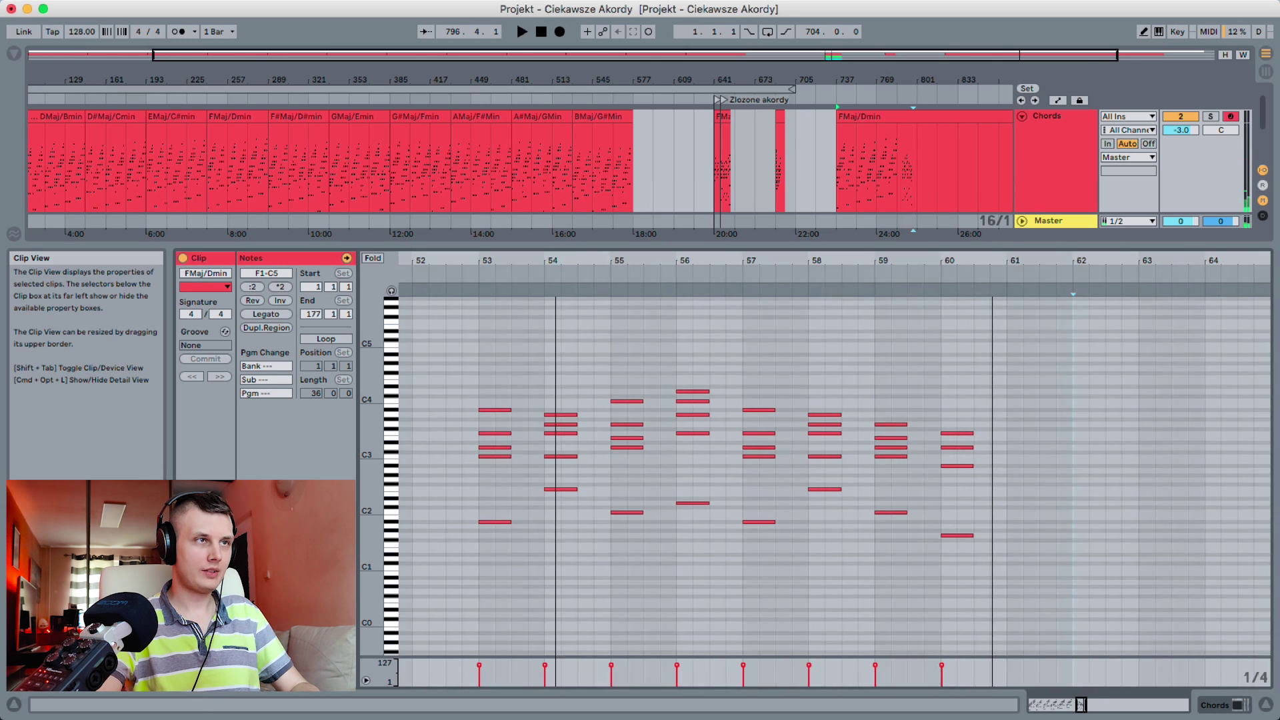
# Lengthen the bar 53 chord to just before beat 53.4, stretch the bar 54 chord from 53.4 to 54.4, and play both
pyautogui.moveTo(559, 260); pyautogui.dragTo(611, 259)
pyautogui.hscroll(-2, 487, 370)
pyautogui.moveTo(492, 375); pyautogui.dragTo(584, 526)
pyautogui.moveTo(635, 391); pyautogui.dragTo(615, 495)
pyautogui.moveTo(659, 364); pyautogui.dragTo(714, 493)
pyautogui.moveTo(572, 381); pyautogui.dragTo(577, 527)
pyautogui.press('space')
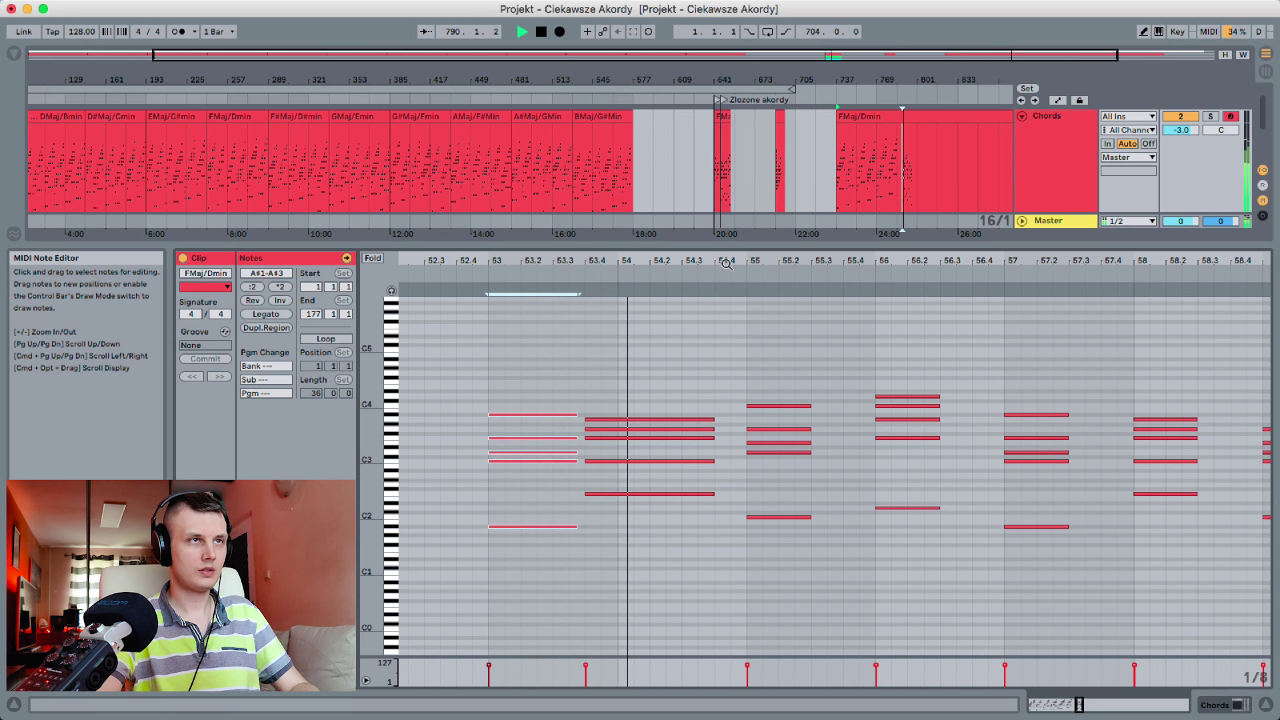
pyautogui.moveTo(751, 262); pyautogui.dragTo(750, 230)
pyautogui.press('space')
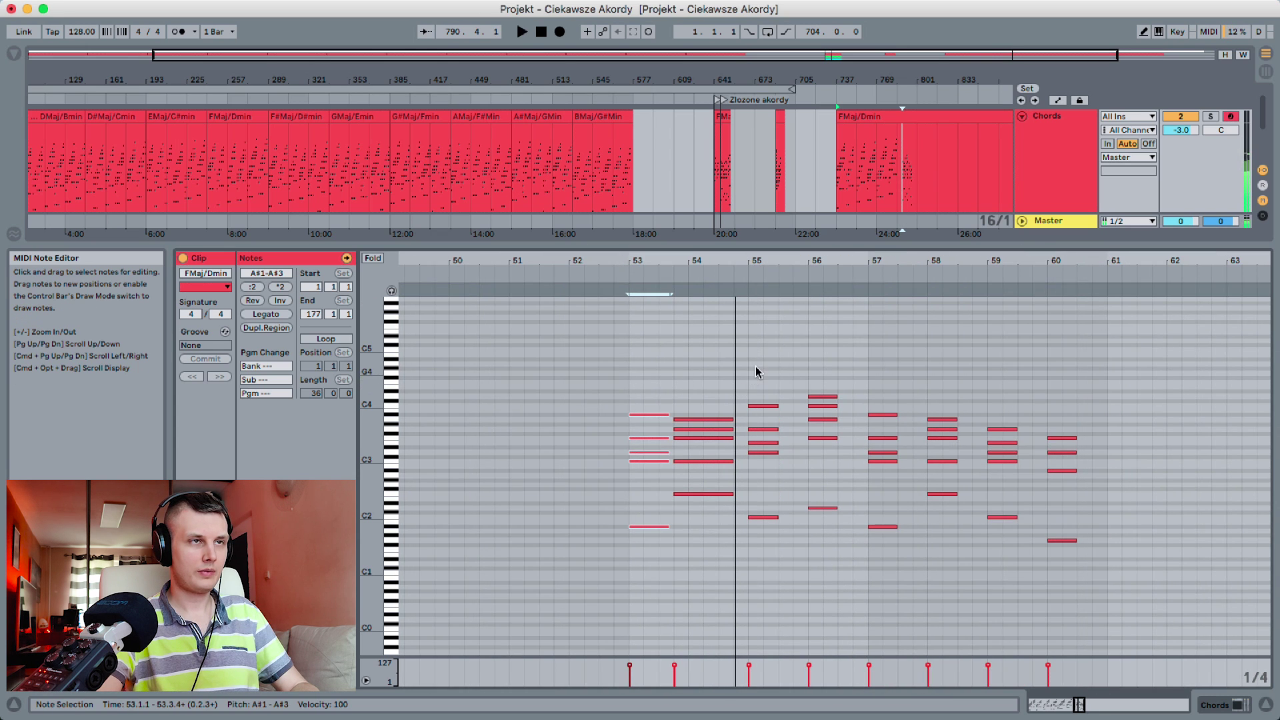
# Extend the chords in bars 55, 57 and 59 to beat 4 and start the bar 56, 58 and 60 chords there
pyautogui.moveTo(757, 369); pyautogui.dragTo(777, 519)
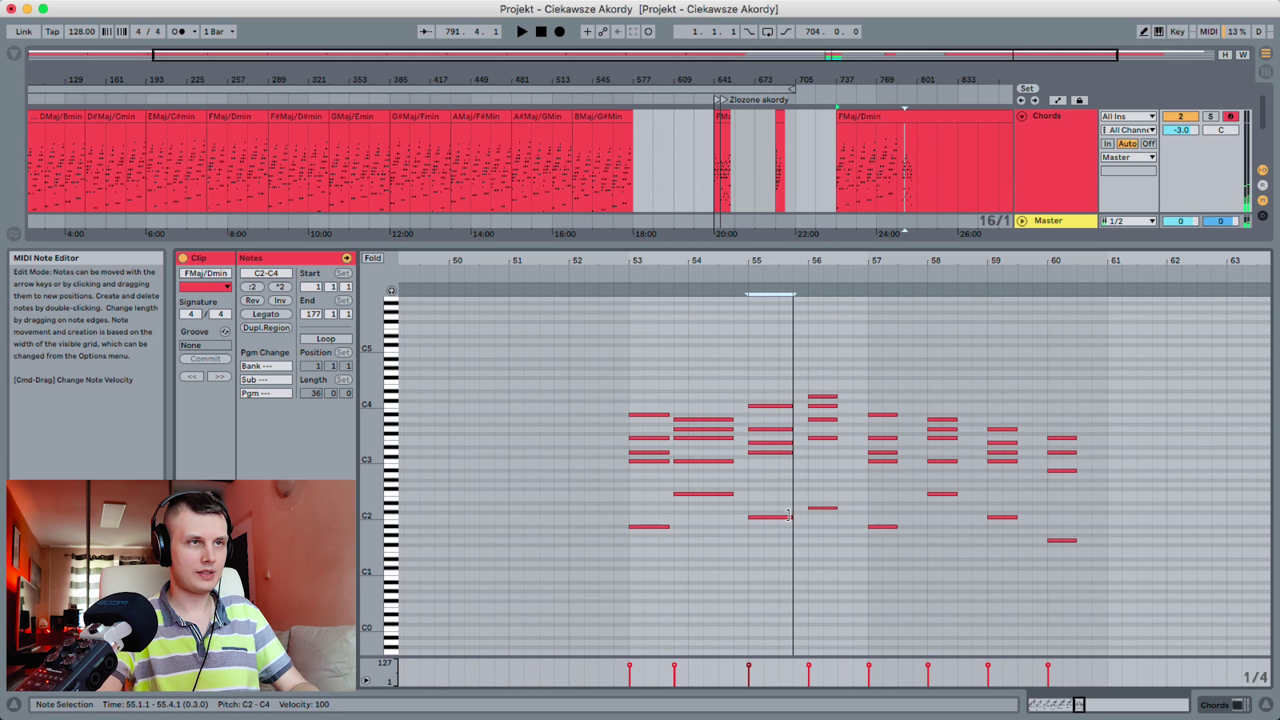
pyautogui.moveTo(819, 370); pyautogui.dragTo(852, 507)
pyautogui.moveTo(884, 394); pyautogui.dragTo(886, 540)
pyautogui.moveTo(897, 526); pyautogui.dragTo(913, 527)
pyautogui.moveTo(940, 400); pyautogui.dragTo(943, 513)
pyautogui.moveTo(928, 495); pyautogui.dragTo(972, 494)
pyautogui.moveTo(1000, 406)
pyautogui.mouseDown()
pyautogui.moveTo(1012, 538)
pyautogui.moveTo(1032, 517)
pyautogui.mouseUp()
pyautogui.moveTo(1060, 420)
pyautogui.mouseDown()
pyautogui.moveTo(1055, 554)
pyautogui.moveTo(1032, 540)
pyautogui.mouseUp()
# Trim the ends of the bar 55, 57 and 59 chords slightly and play the progression from bar 53
pyautogui.moveTo(763, 361); pyautogui.dragTo(774, 594)
pyautogui.moveTo(884, 567); pyautogui.dragTo(891, 403)
pyautogui.moveTo(1004, 567)
pyautogui.mouseDown()
pyautogui.moveTo(1007, 420)
pyautogui.moveTo(1029, 442)
pyautogui.mouseUp()
pyautogui.click(659, 360)
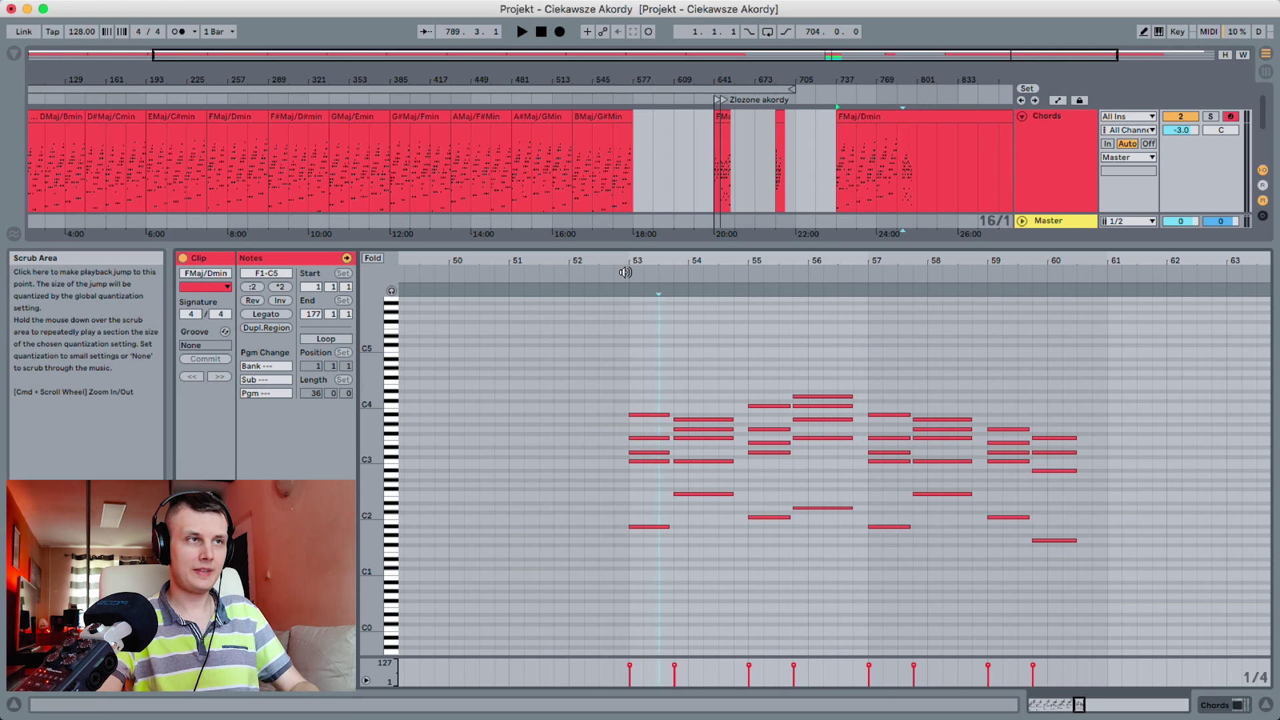
pyautogui.press('space')
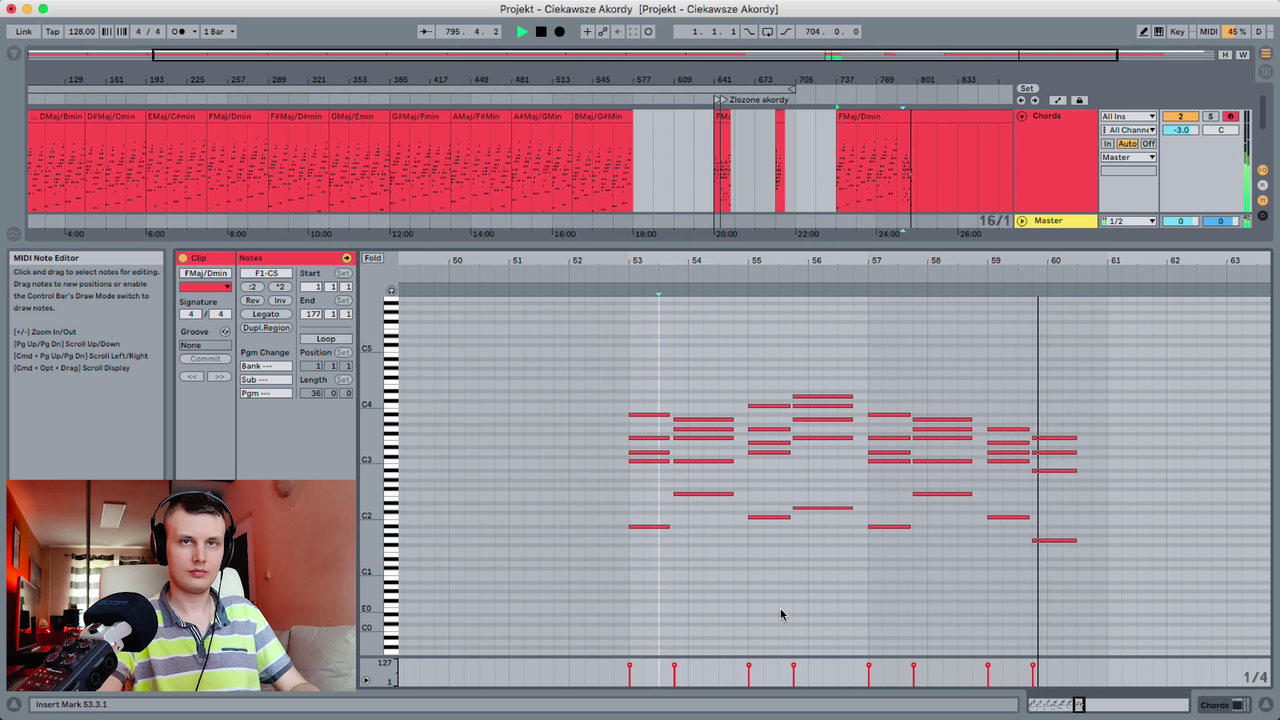
pyautogui.press('space')
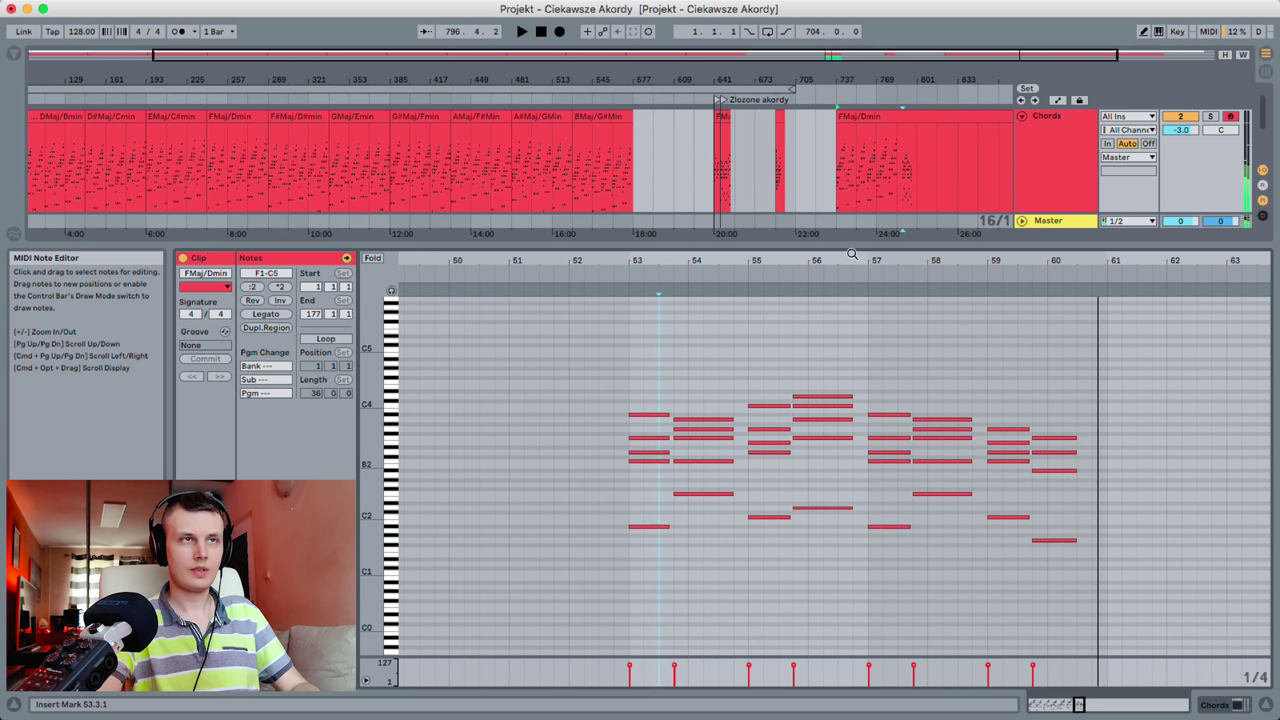
# Review the source inversions across the clip and the melody formed by the top notes of the chords in bars 53–60
pyautogui.moveTo(915, 267); pyautogui.dragTo(914, 181)
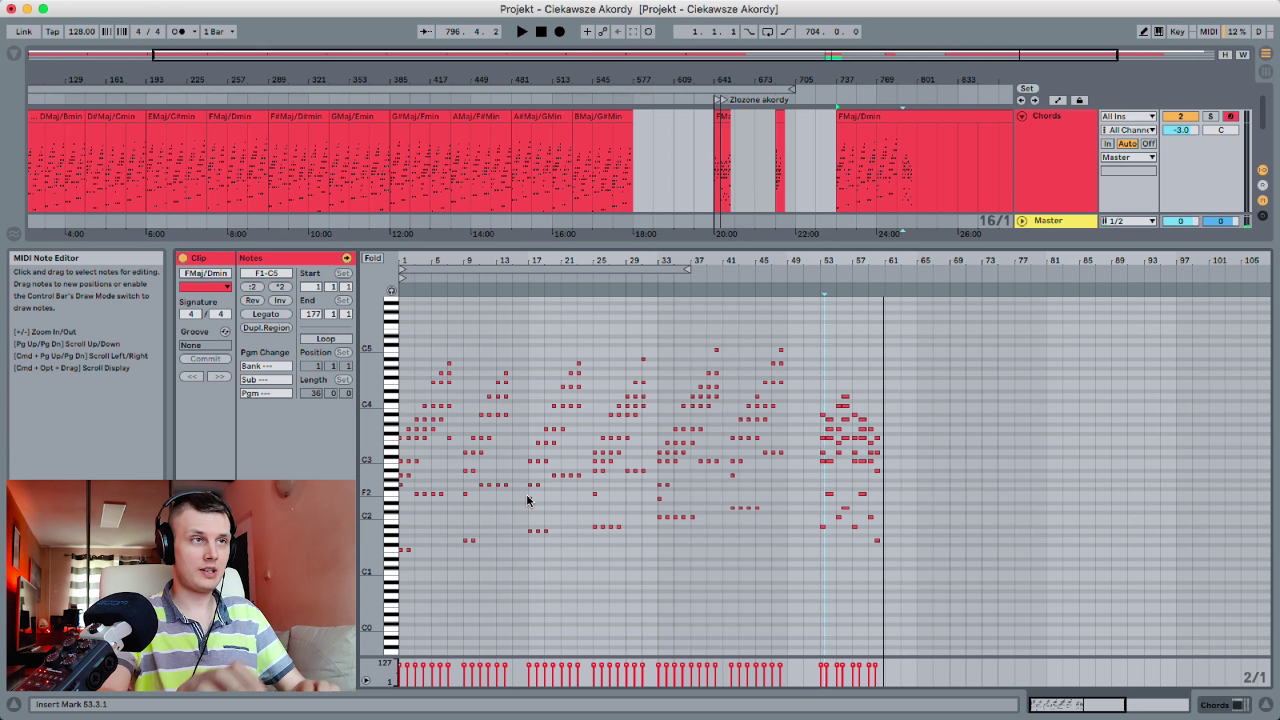
pyautogui.click(527, 395)
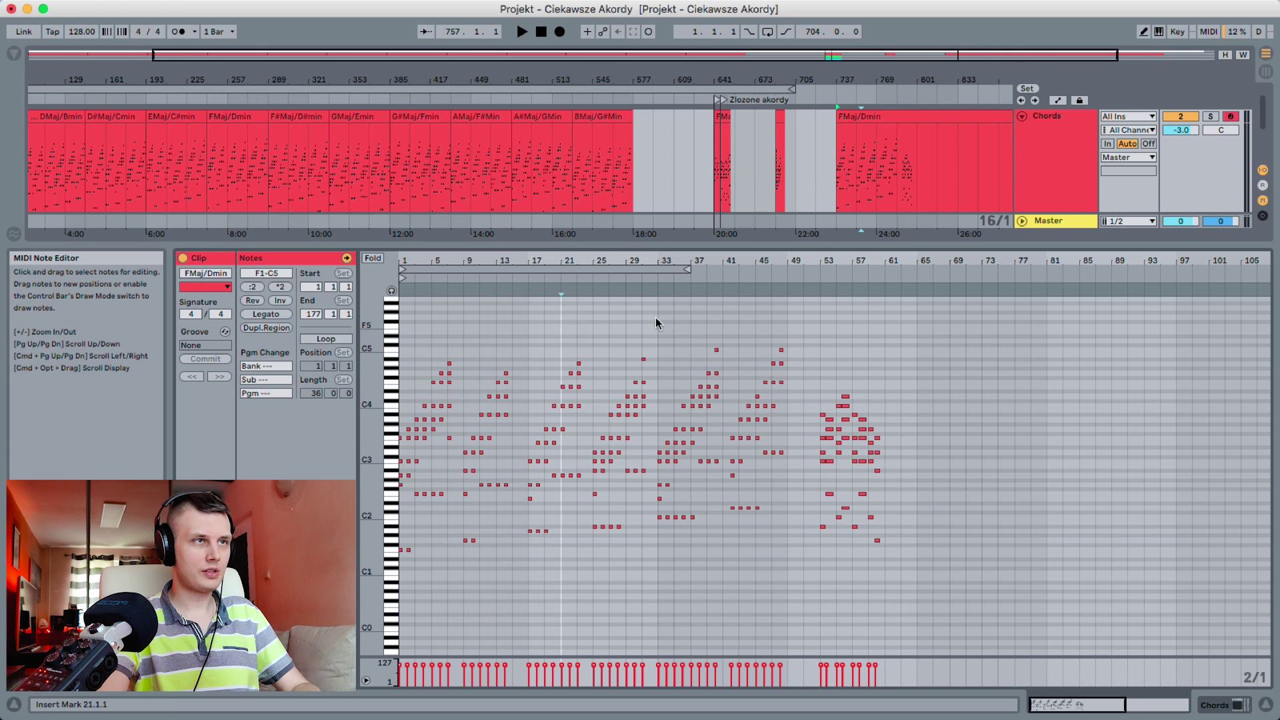
pyautogui.click(723, 330)
pyautogui.moveTo(850, 259); pyautogui.dragTo(850, 350)
pyautogui.moveTo(736, 263); pyautogui.dragTo(737, 258)
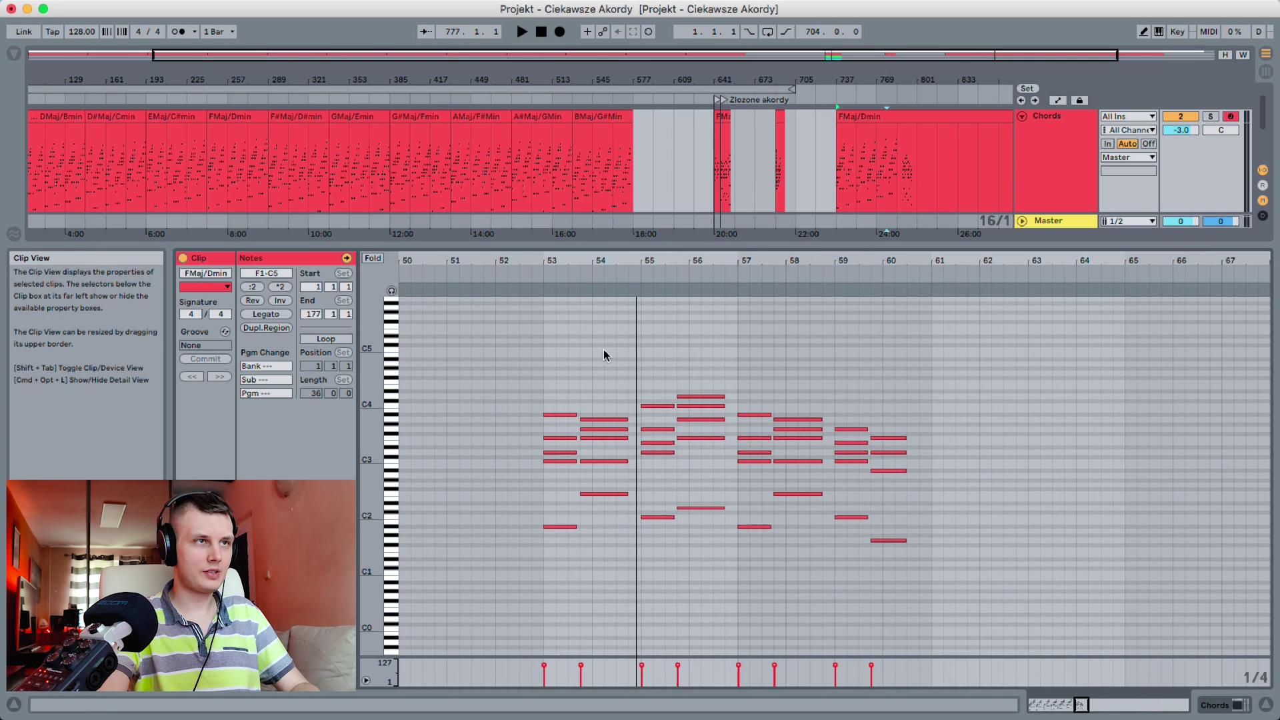
pyautogui.moveTo(552, 407); pyautogui.dragTo(604, 424)
pyautogui.moveTo(667, 395); pyautogui.dragTo(902, 442)
pyautogui.click(637, 410)
pyautogui.click(905, 442)
pyautogui.click(810, 406)
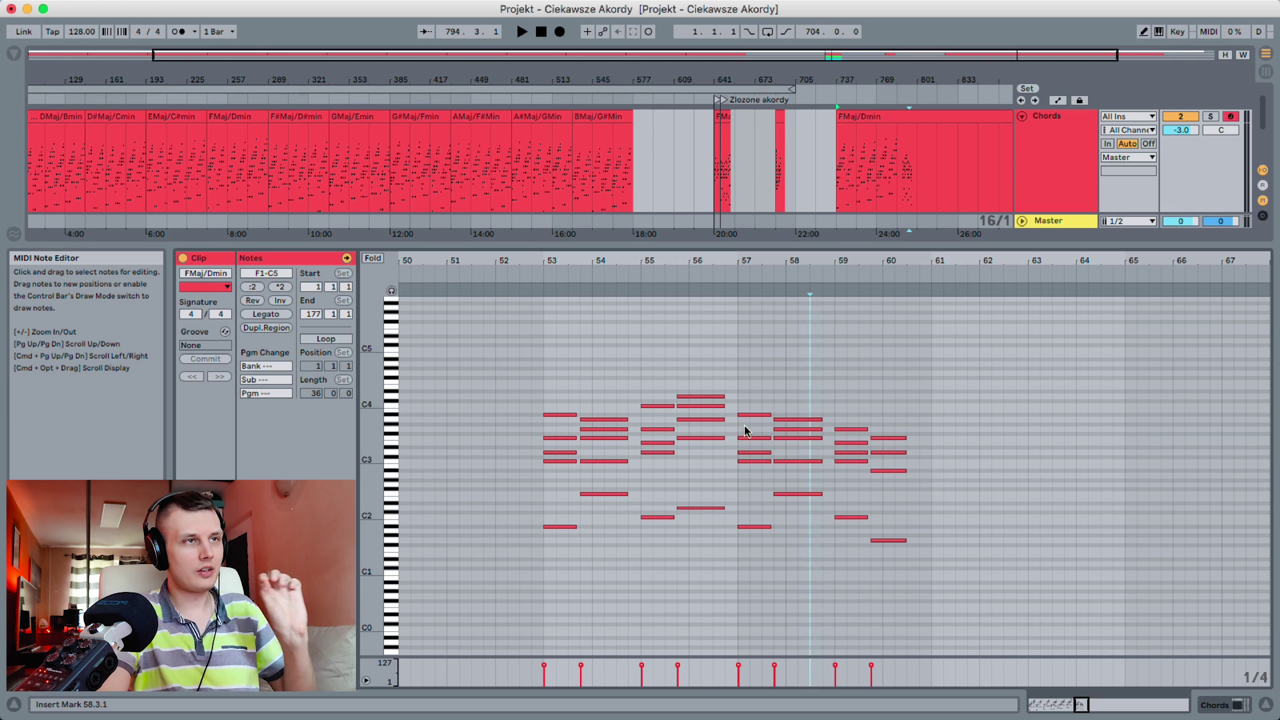
pyautogui.moveTo(645, 259)
pyautogui.mouseDown()
pyautogui.moveTo(645, 287)
pyautogui.moveTo(644, 266)
pyautogui.mouseUp()
pyautogui.click(708, 397)
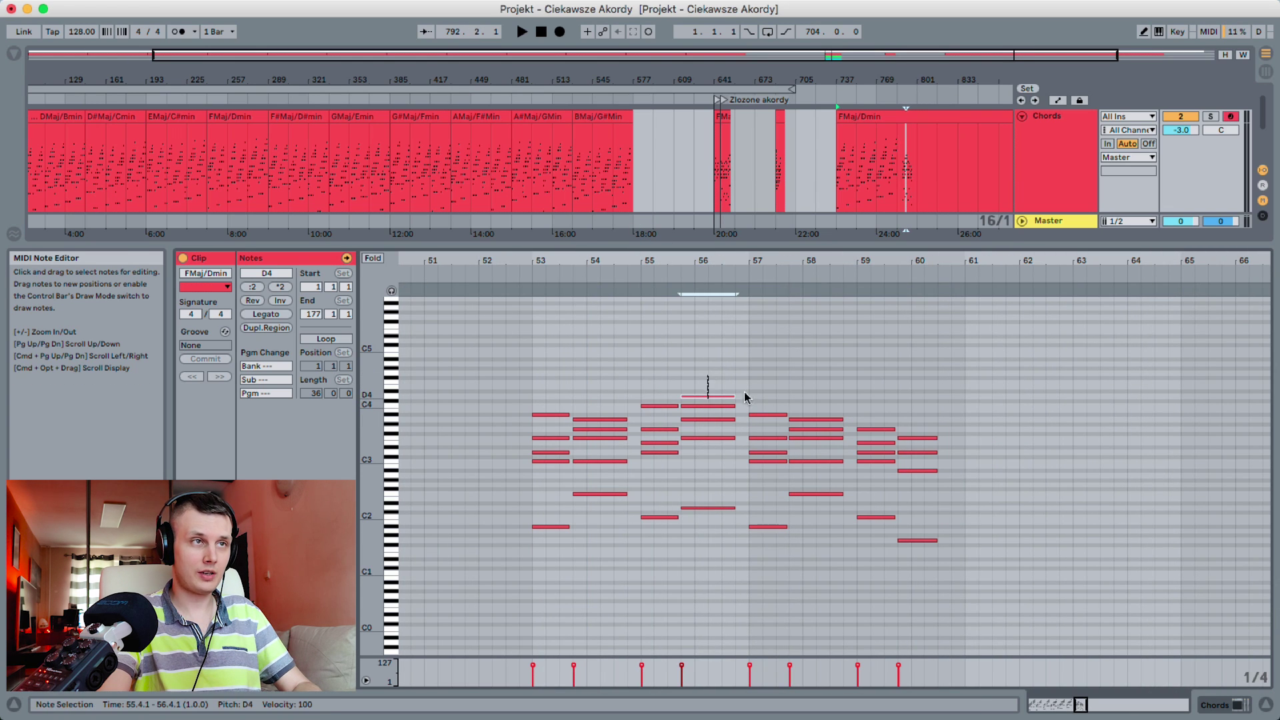
pyautogui.click(808, 388)
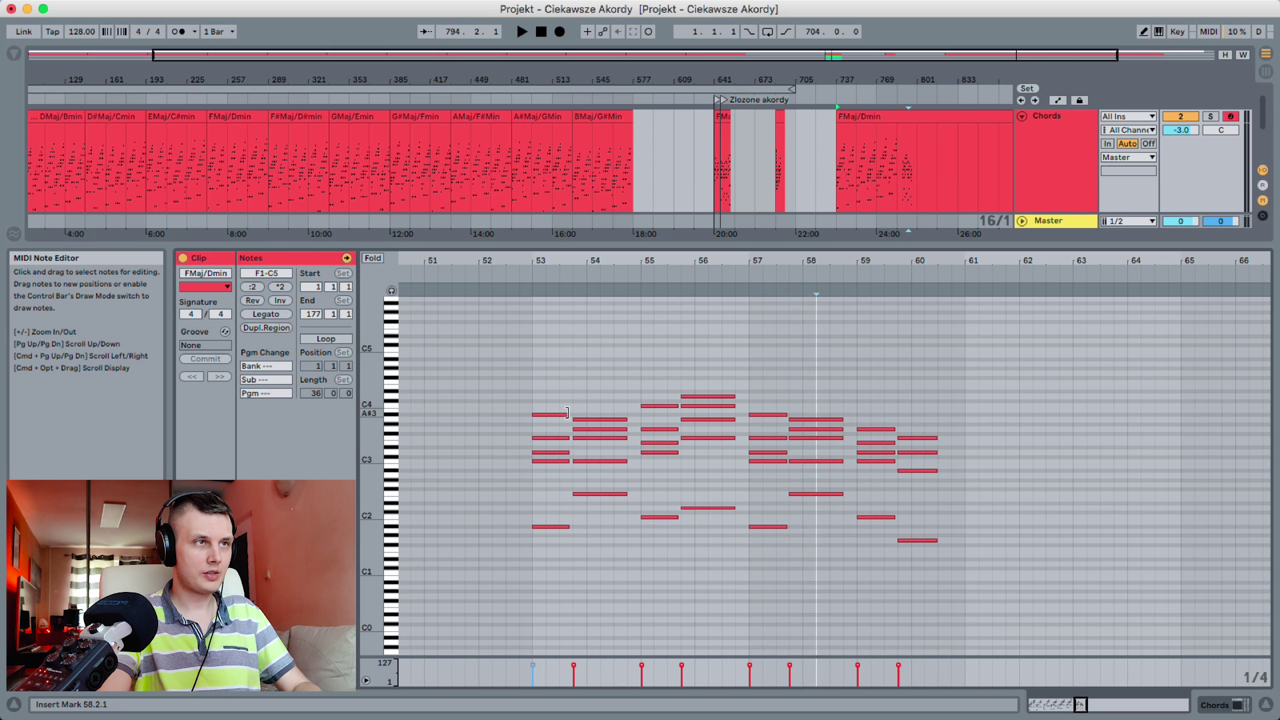
# Try shortening the bar 53 chord's top A#3 note, adding a C4 following it, and raising the next chord's top note to B3
pyautogui.moveTo(552, 265); pyautogui.dragTo(606, 293)
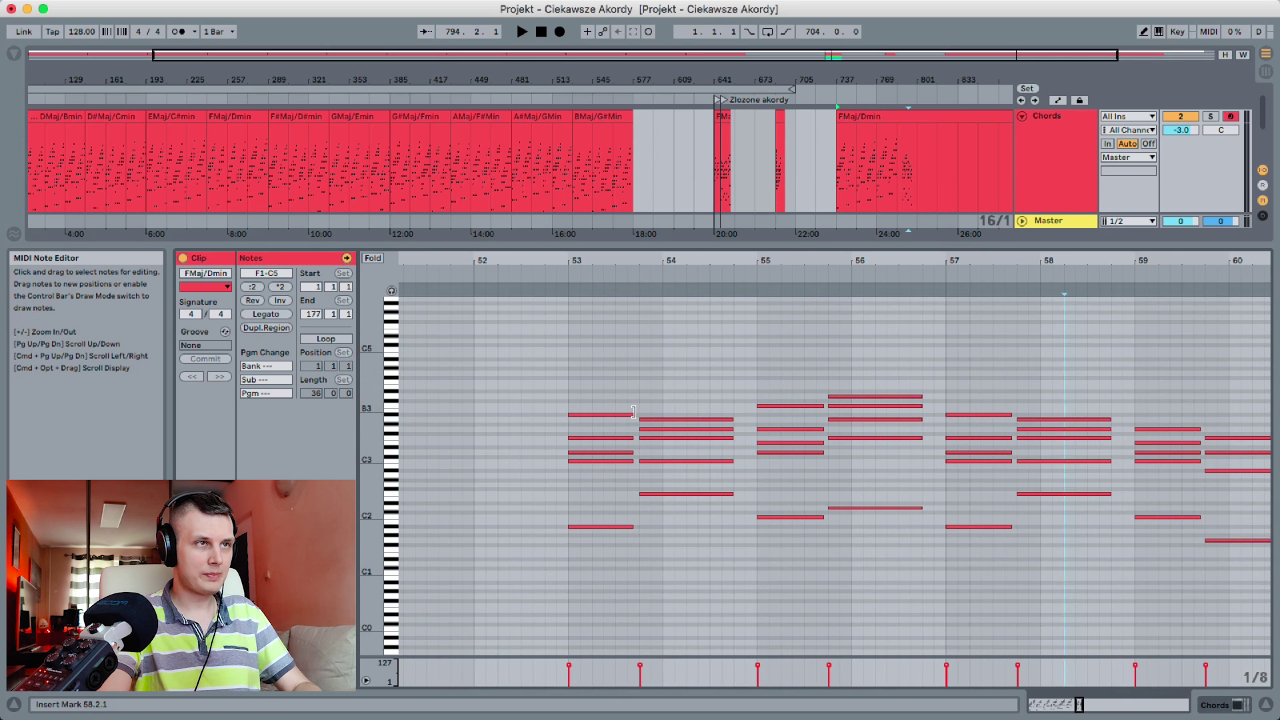
pyautogui.moveTo(632, 414)
pyautogui.mouseDown()
pyautogui.moveTo(598, 414)
pyautogui.moveTo(630, 405)
pyautogui.mouseUp()
pyautogui.doubleClick(608, 406)
pyautogui.click(565, 282)
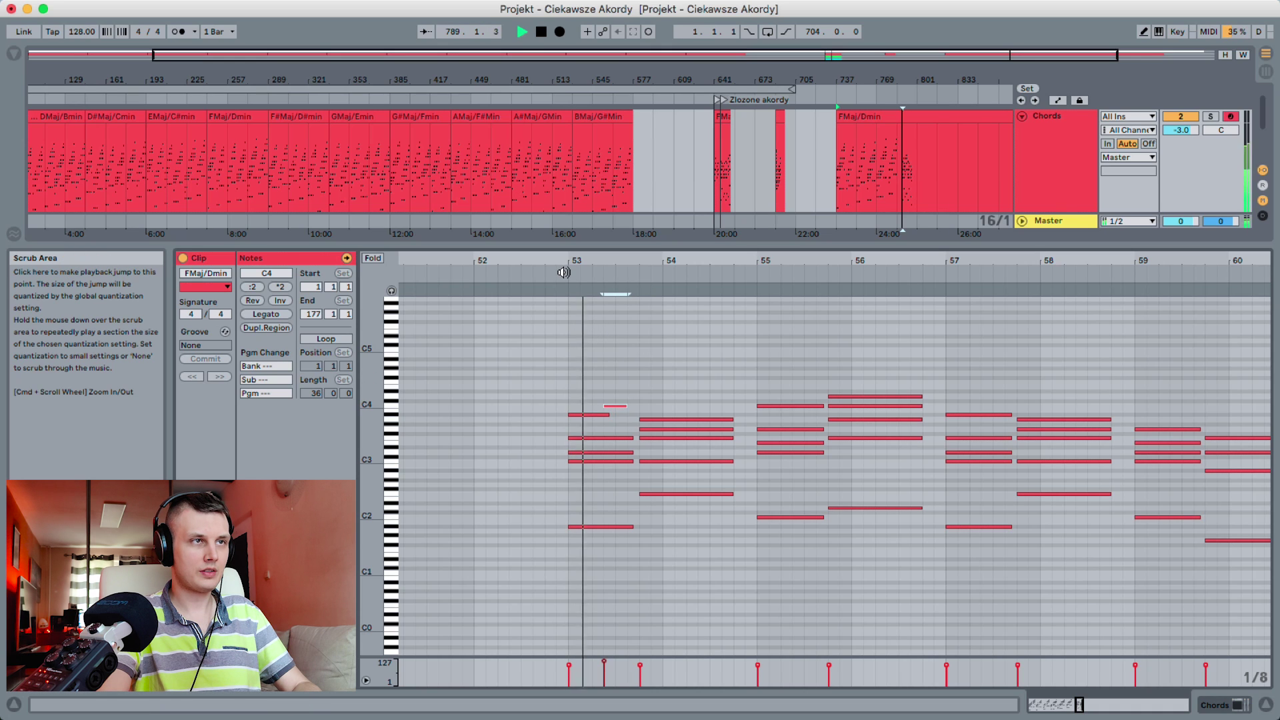
pyautogui.press('space')
pyautogui.moveTo(618, 406); pyautogui.dragTo(668, 400)
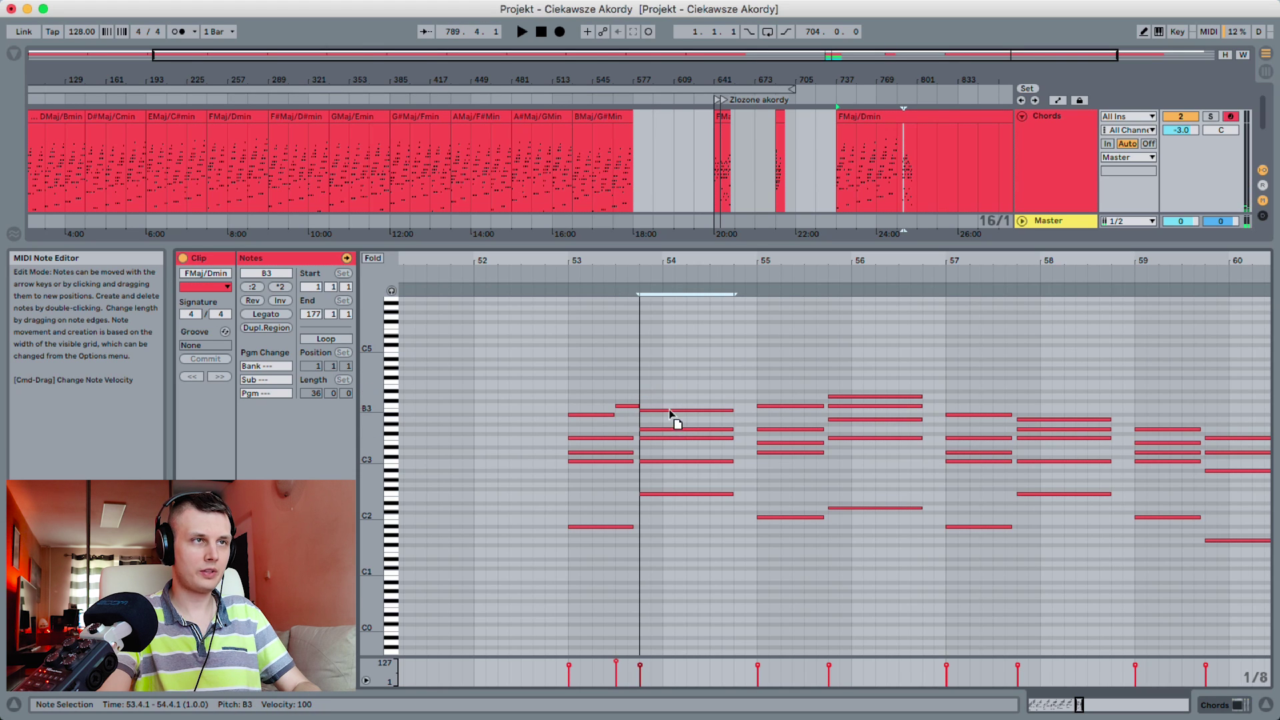
# Undo the added C4 and the B3 change, and extend the A#3 note back to the bar 53 chord's length
pyautogui.press('super+z')
pyautogui.press('super+z')
pyautogui.press('super+z')
pyautogui.moveTo(609, 415); pyautogui.dragTo(633, 414)
pyautogui.moveTo(724, 262); pyautogui.dragTo(724, 240)
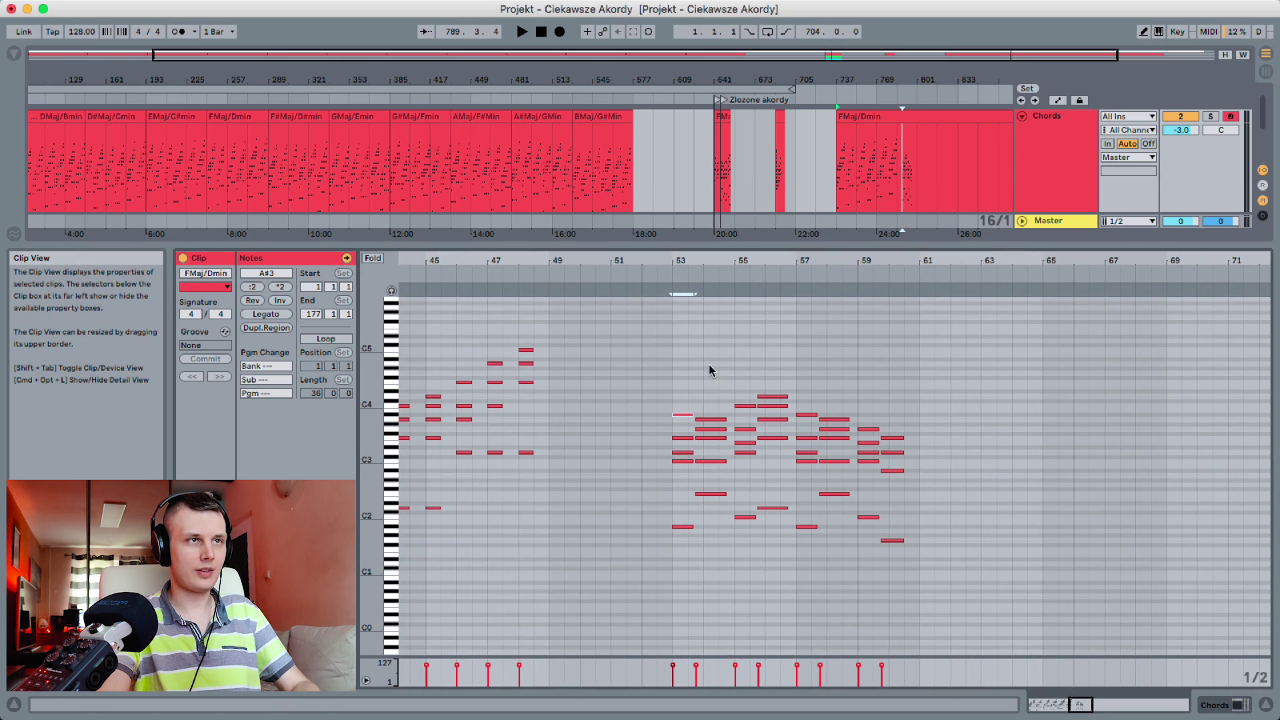